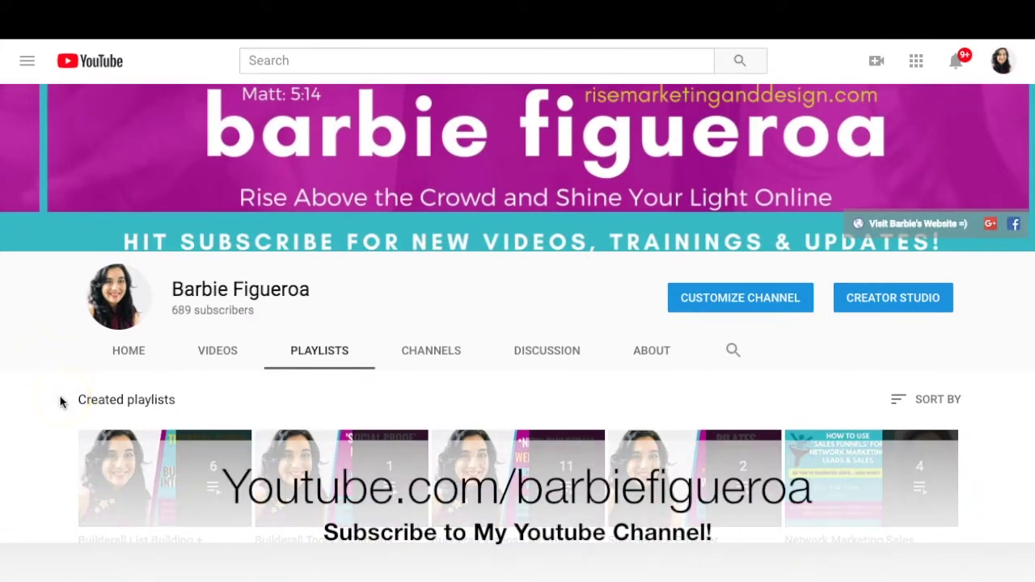
# Look through the created playlists on the YouTube channel, including the Builderall List Building + Mailing Boss Tutorials playlist
pyautogui.scroll(-3, 60, 401)
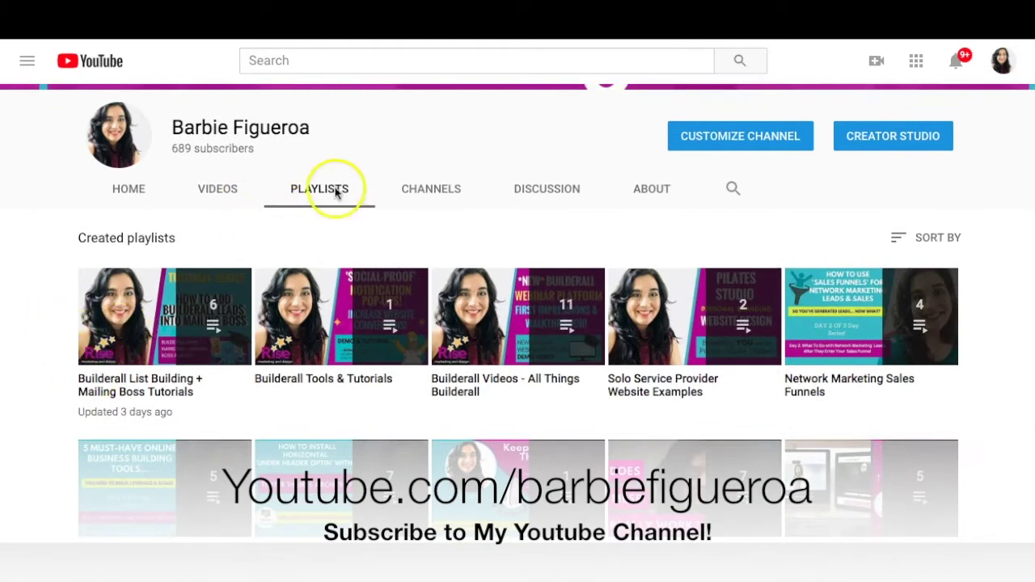
pyautogui.moveTo(116, 296)
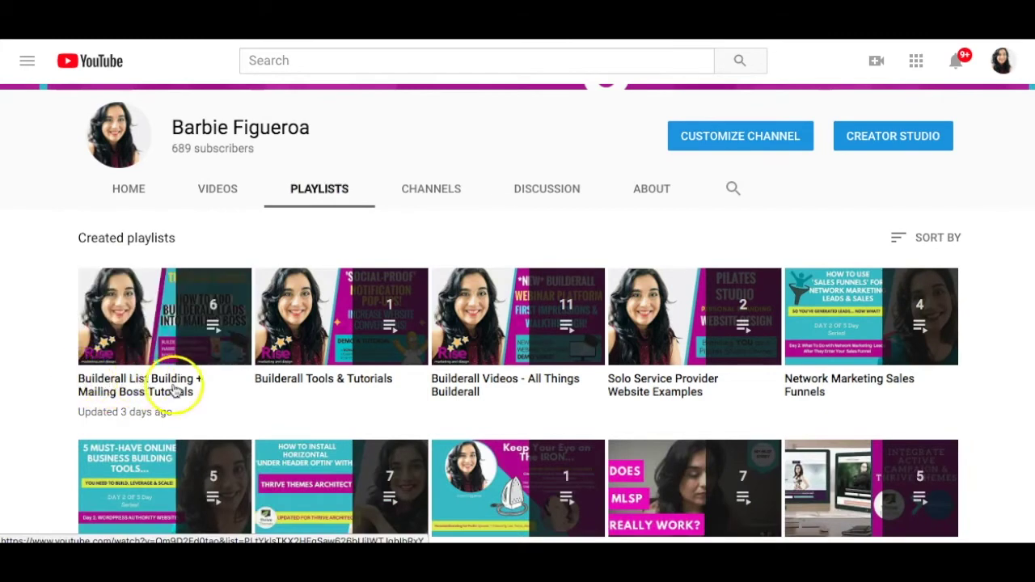
pyautogui.moveTo(157, 323)
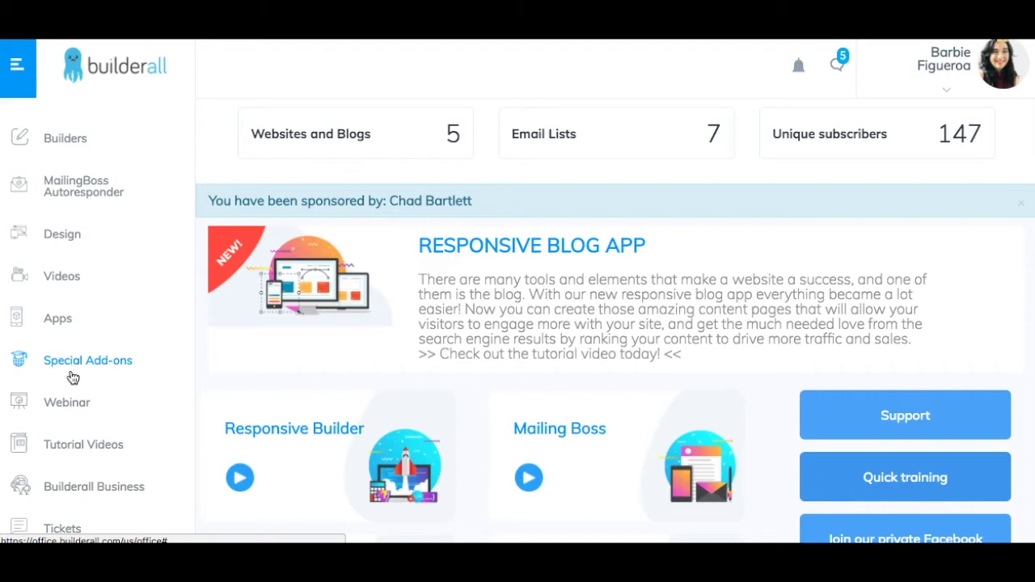
# In Builderall, start a new responsive site with the Drag n Drop Responsive Builder
pyautogui.click(60, 140)
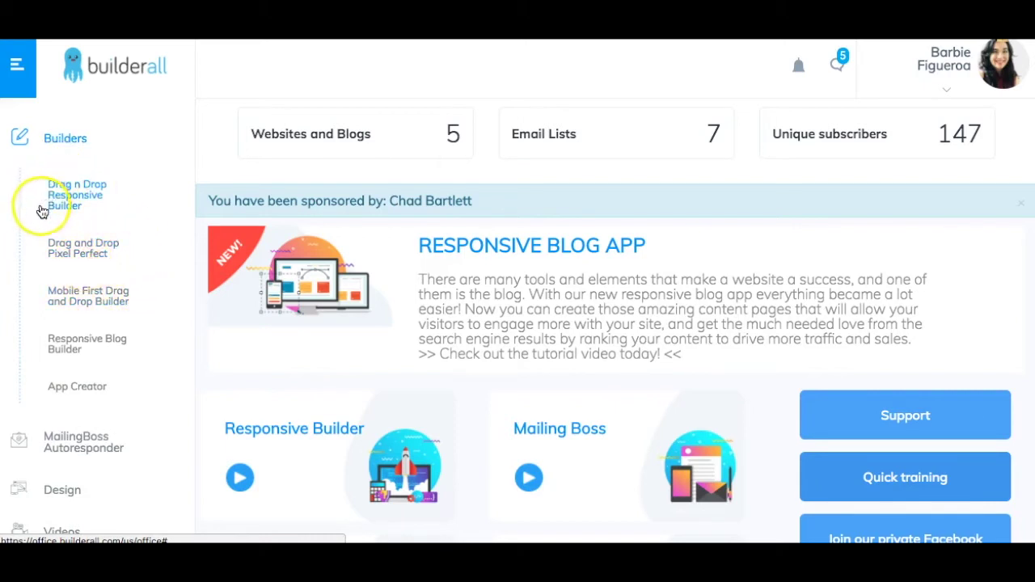
pyautogui.click(68, 204)
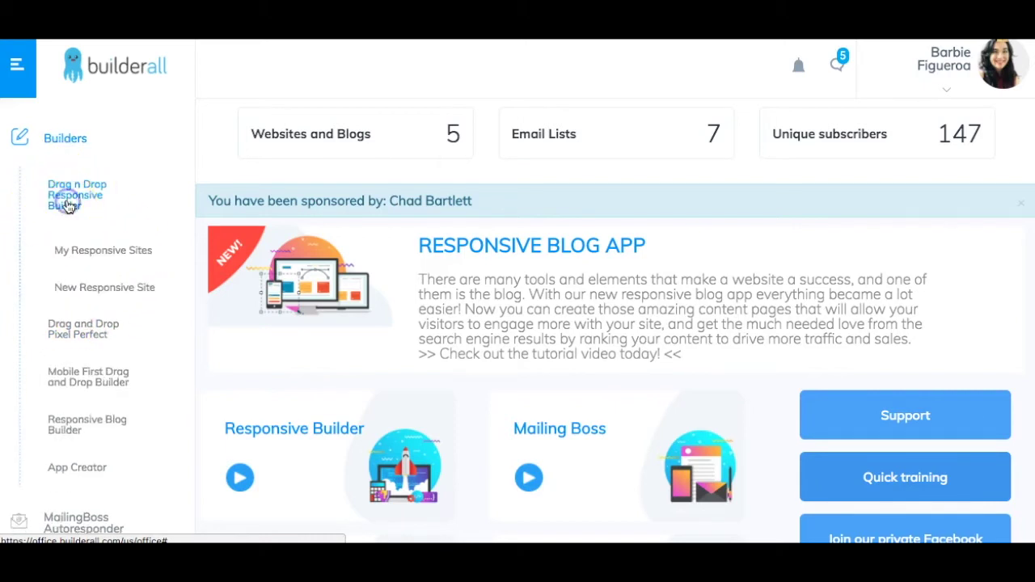
pyautogui.click(114, 289)
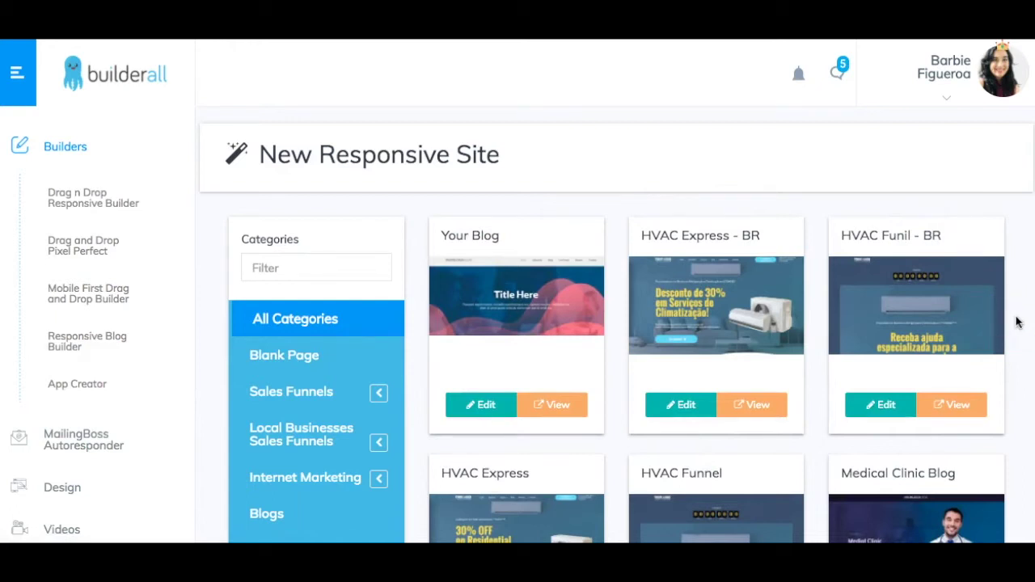
# Browse the responsive site templates across all categories to see which designs are offered
pyautogui.scroll(-4, 1017, 322)
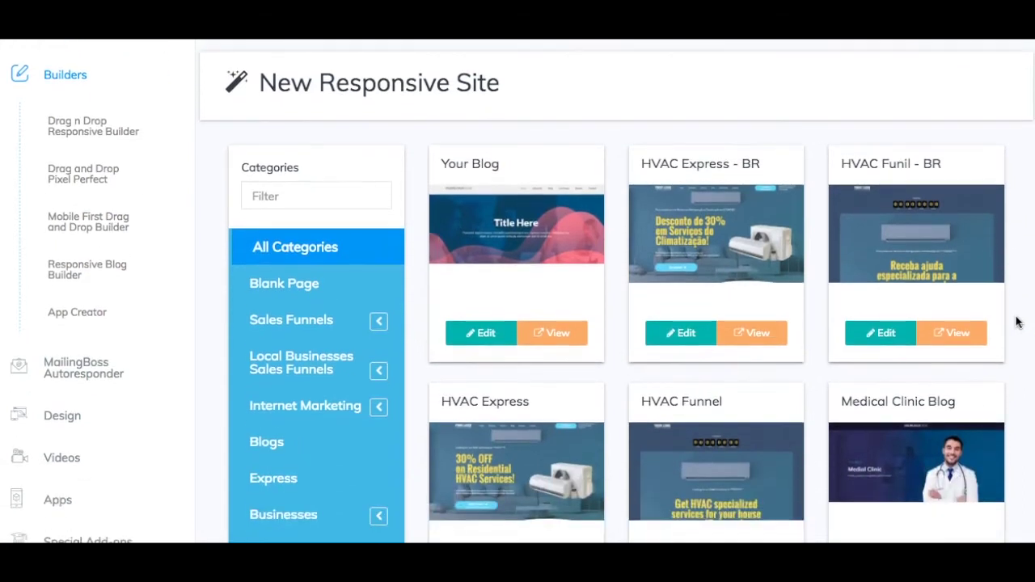
pyautogui.scroll(-1, 1018, 322)
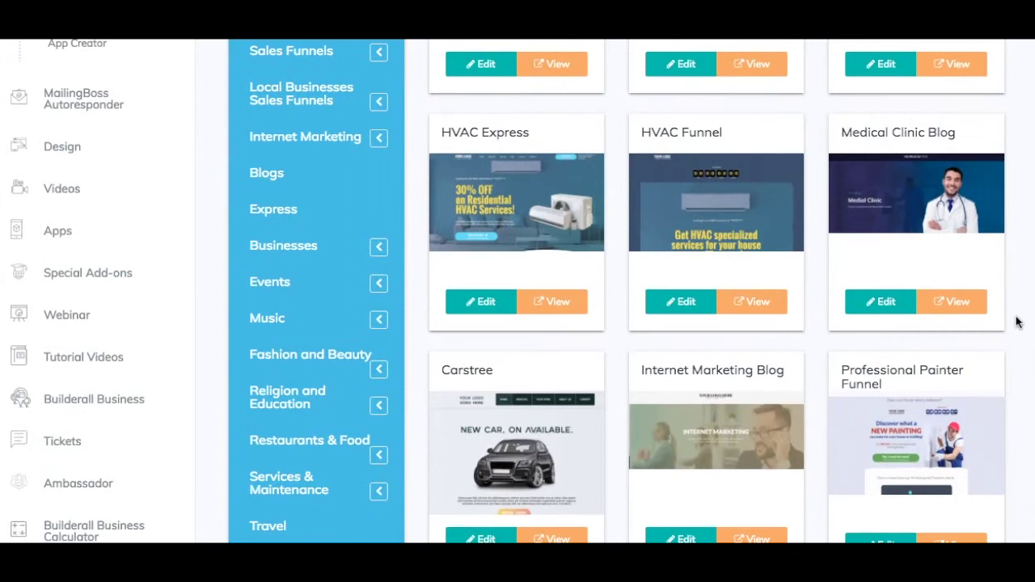
pyautogui.scroll(-3, 1018, 322)
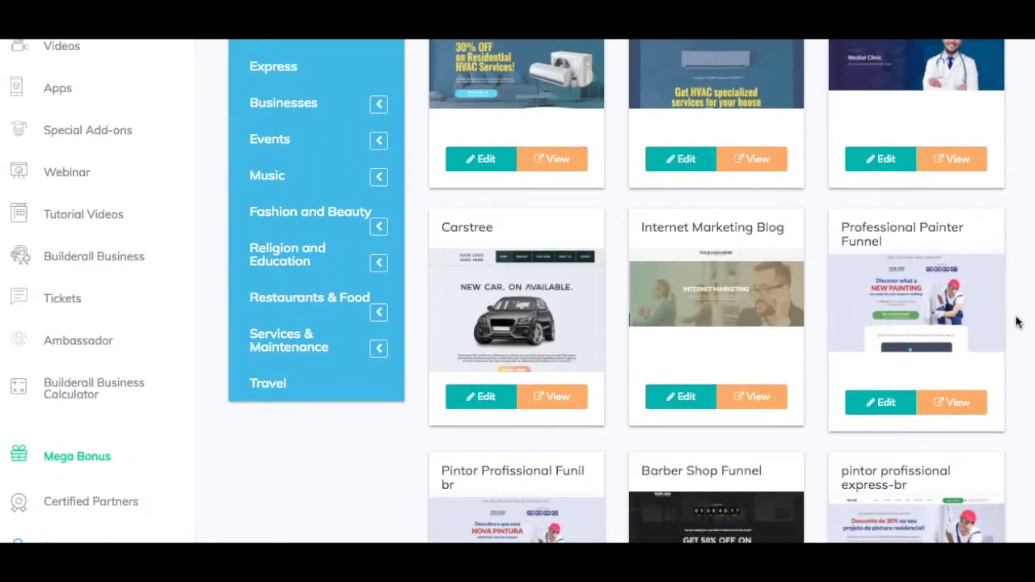
pyautogui.scroll(-4, 1017, 322)
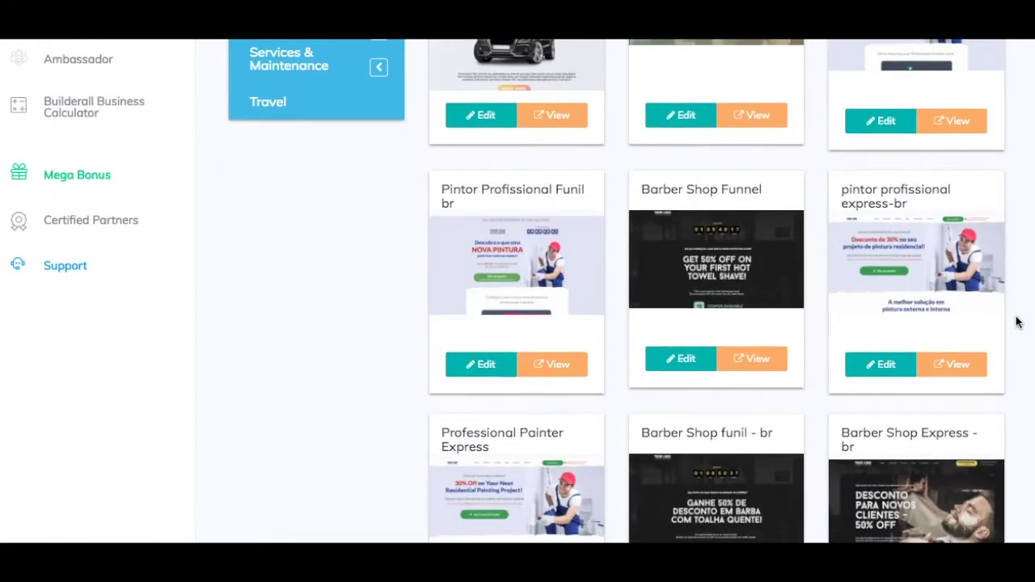
pyautogui.scroll(-12, 1017, 322)
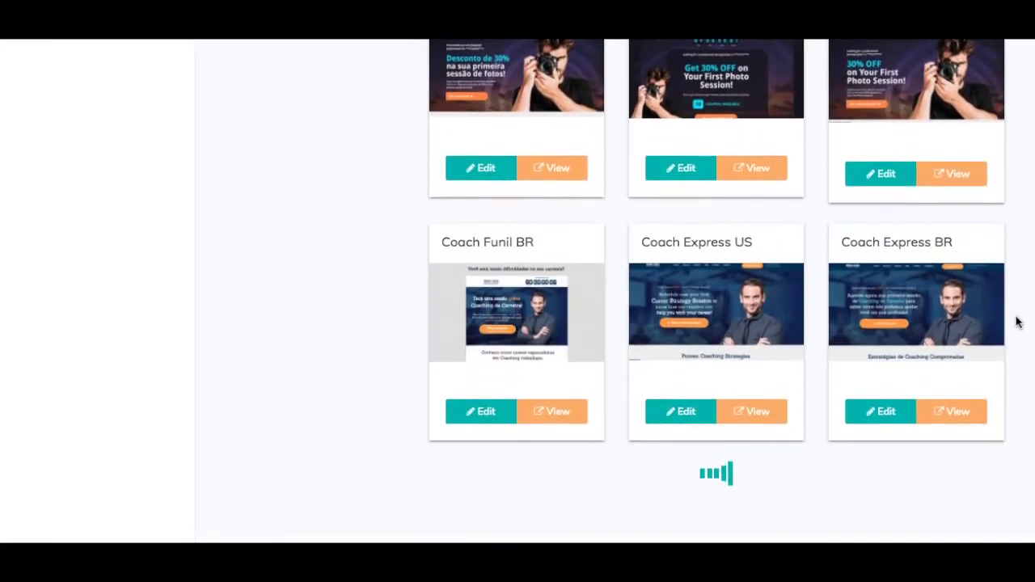
pyautogui.click(1017, 338)
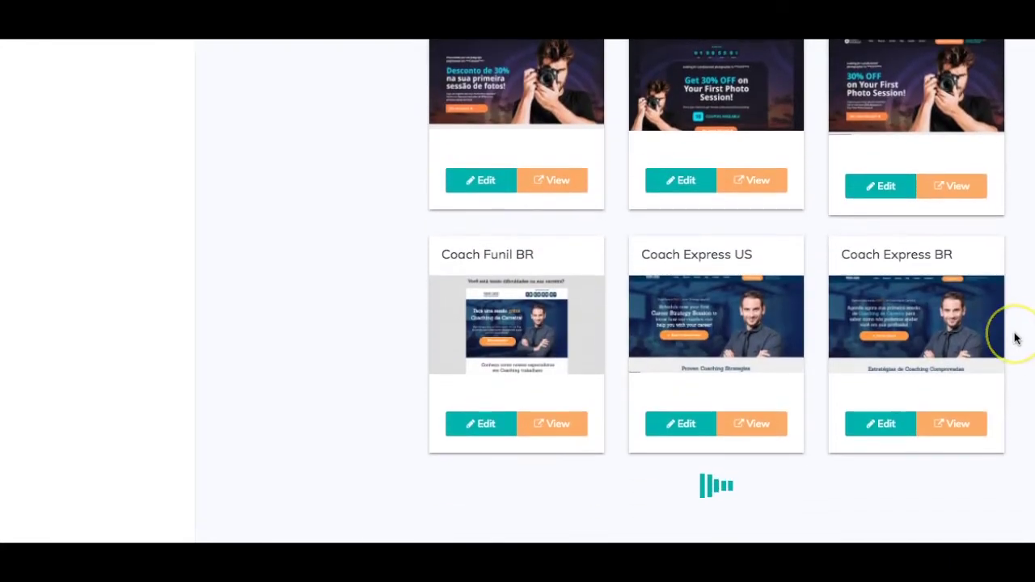
pyautogui.click(446, 240)
# Expand the Sales Funnels category and show only the Ebook Magnet Funnel templates
pyautogui.scroll(12, 380, 202)
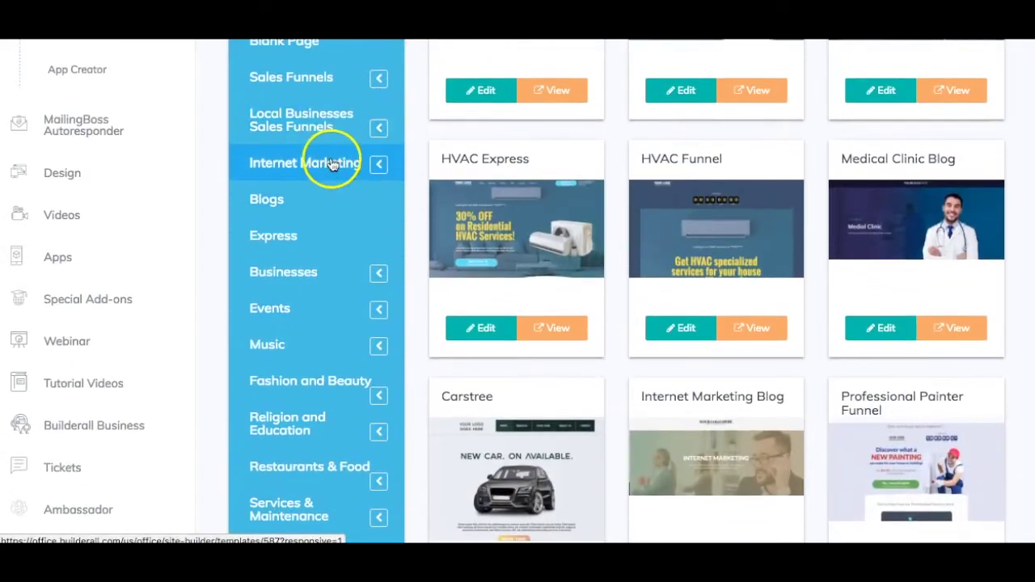
pyautogui.scroll(1, 331, 166)
pyautogui.click(378, 111)
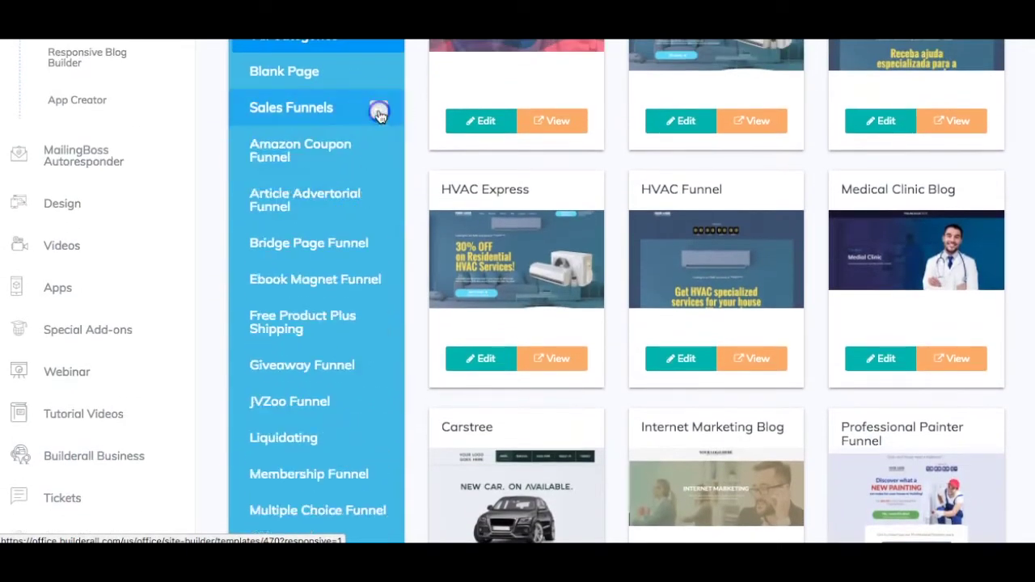
pyautogui.click(330, 284)
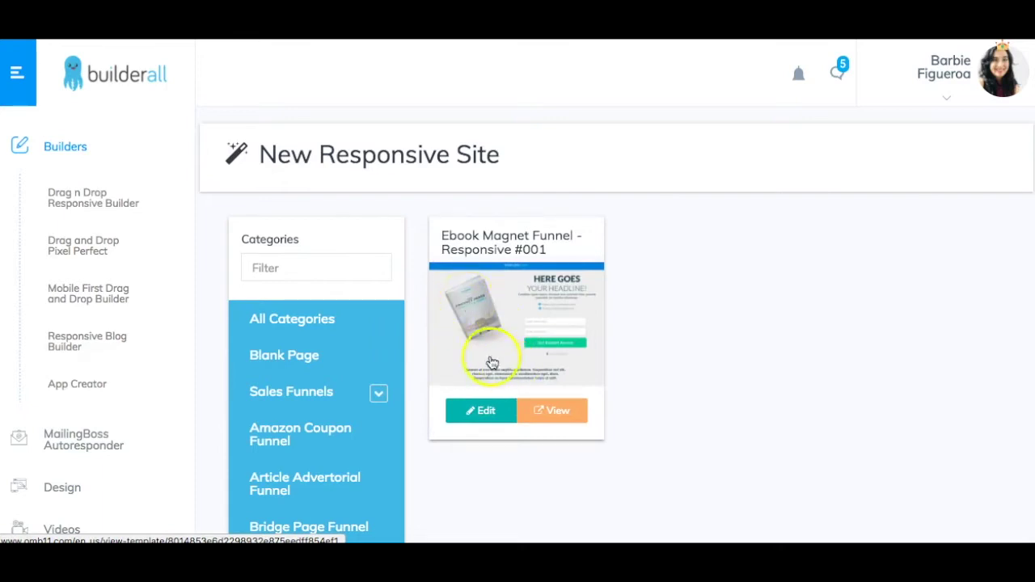
# Preview the Ebook Magnet Funnel - Responsive #001 template and examine its page from headline to opt-in form
pyautogui.click(563, 416)
pyautogui.click(455, 304)
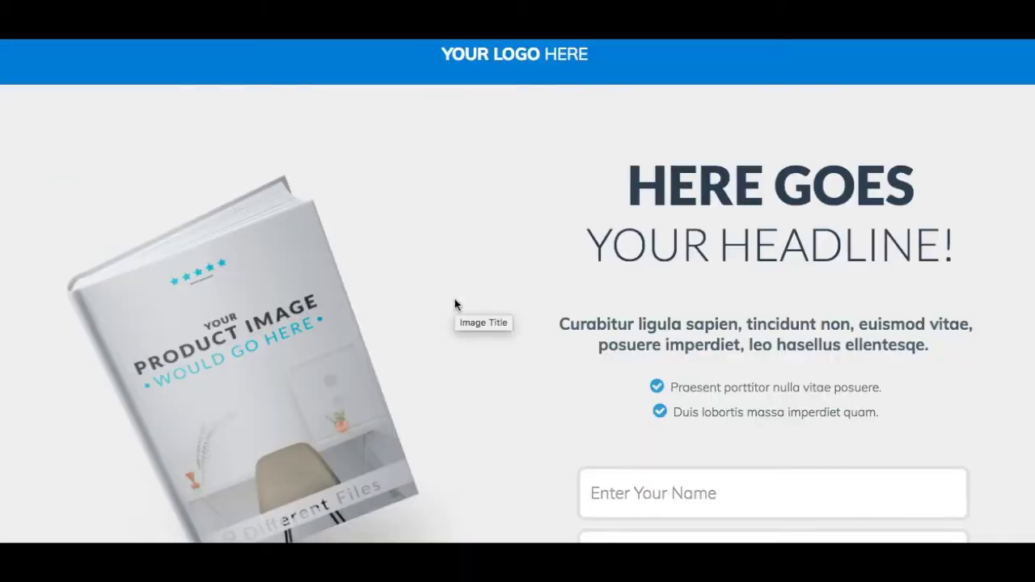
pyautogui.scroll(-5, 455, 304)
pyautogui.scroll(-2, 455, 303)
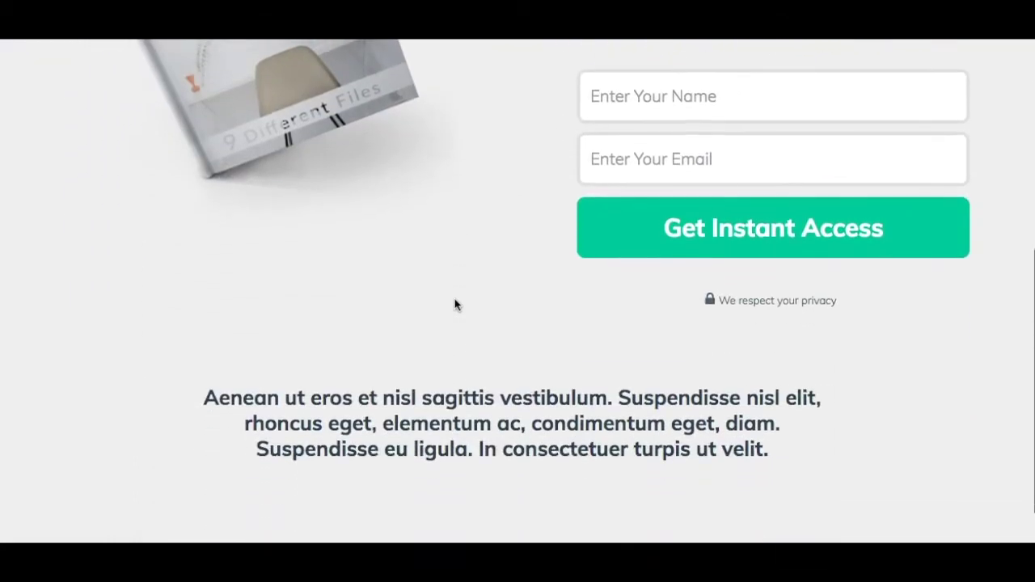
pyautogui.scroll(6, 455, 304)
pyautogui.scroll(-1, 455, 304)
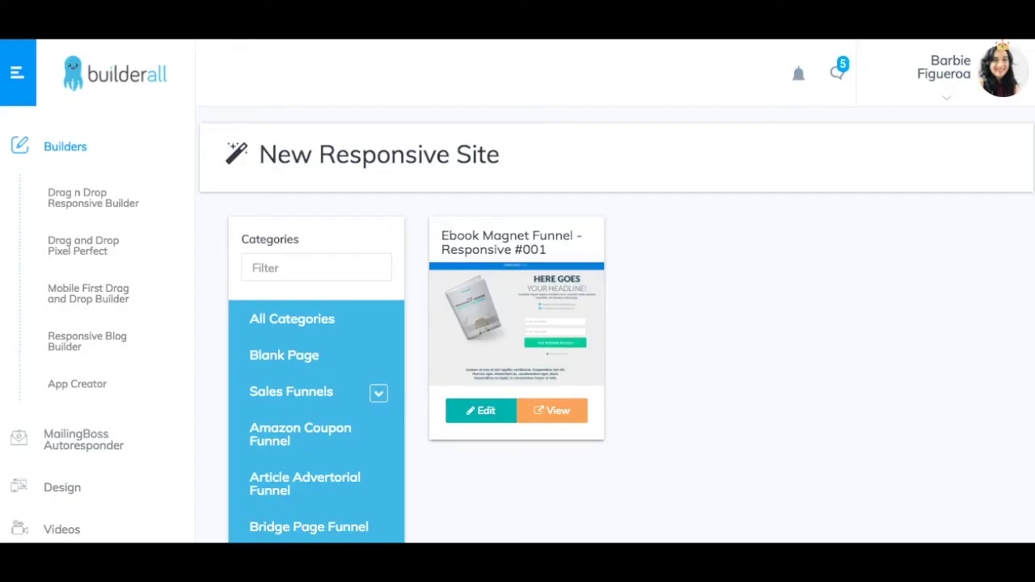
# Show the Tripwire Funnel templates from the Sales Funnels category
pyautogui.scroll(-1, 304, 397)
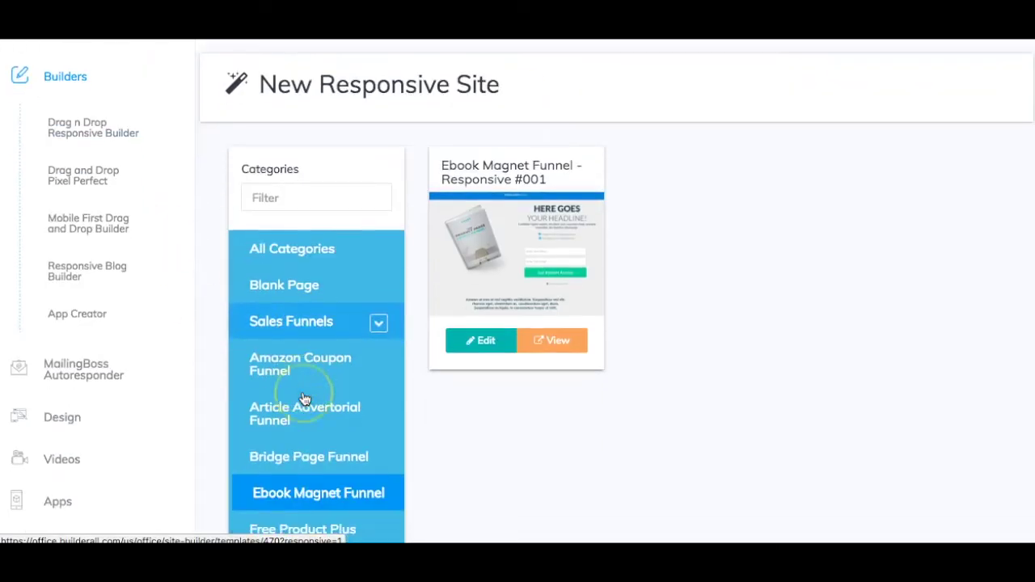
pyautogui.scroll(-2, 304, 398)
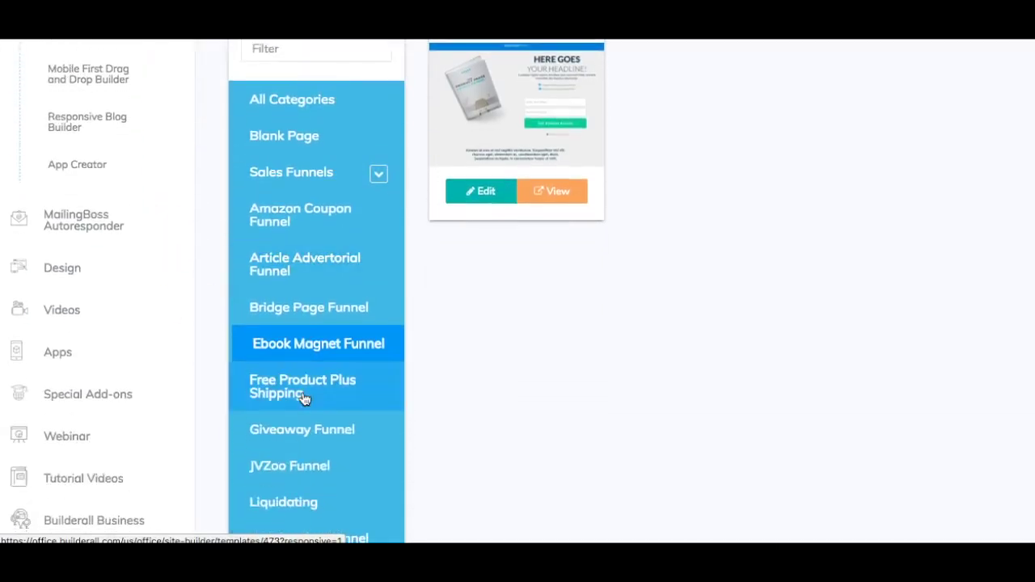
pyautogui.scroll(-3, 304, 398)
pyautogui.click(326, 346)
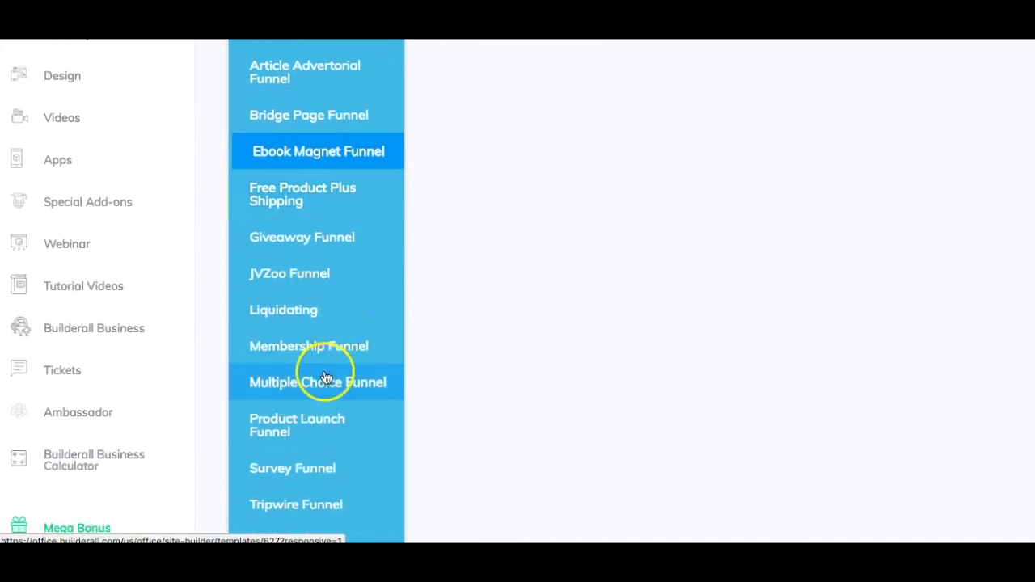
pyautogui.scroll(-3, 326, 376)
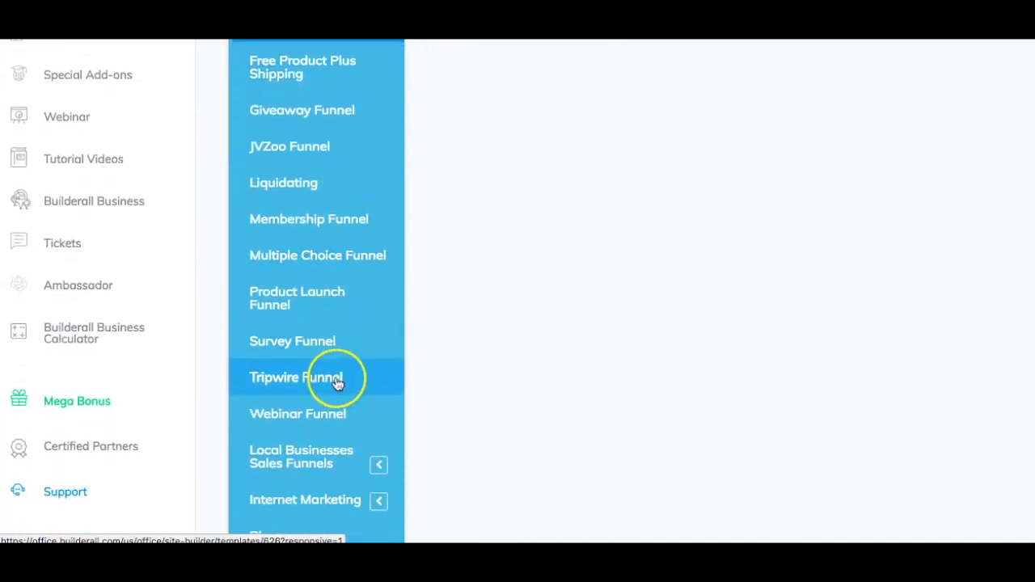
pyautogui.click(338, 382)
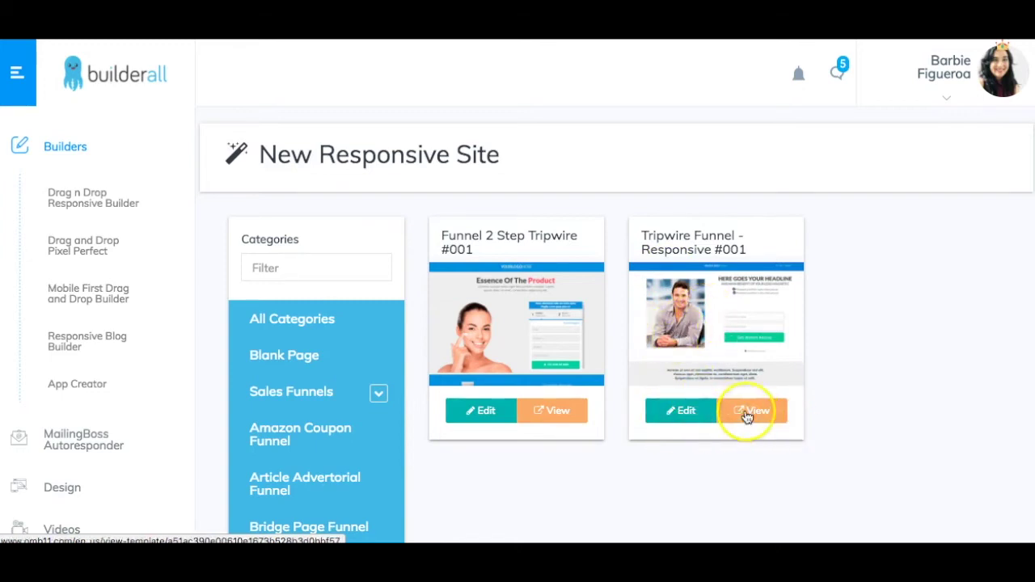
# Open the Tripwire Funnel - Responsive #001 template for editing and end the introductory tour
pyautogui.click(686, 411)
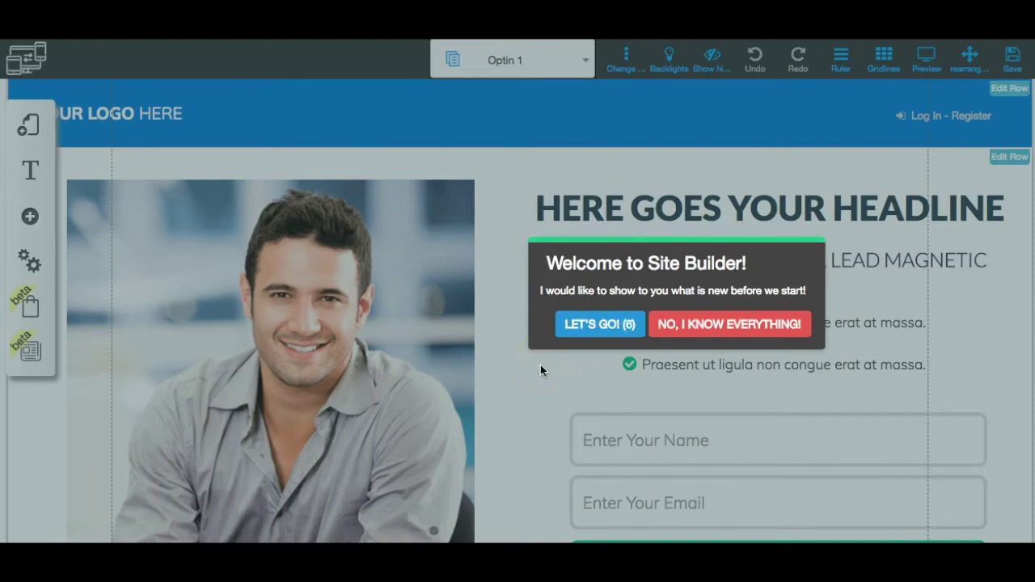
pyautogui.click(553, 327)
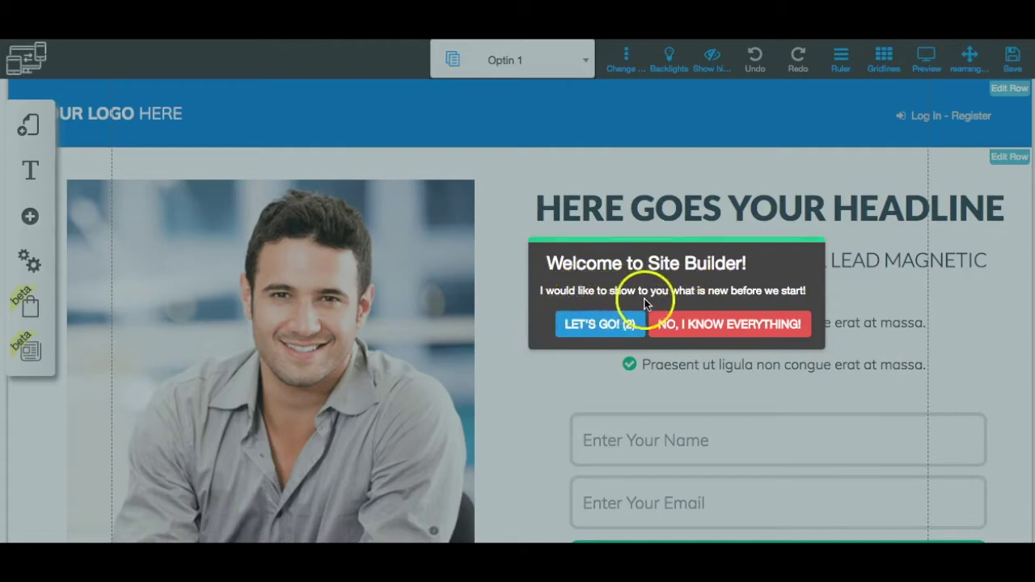
pyautogui.click(619, 324)
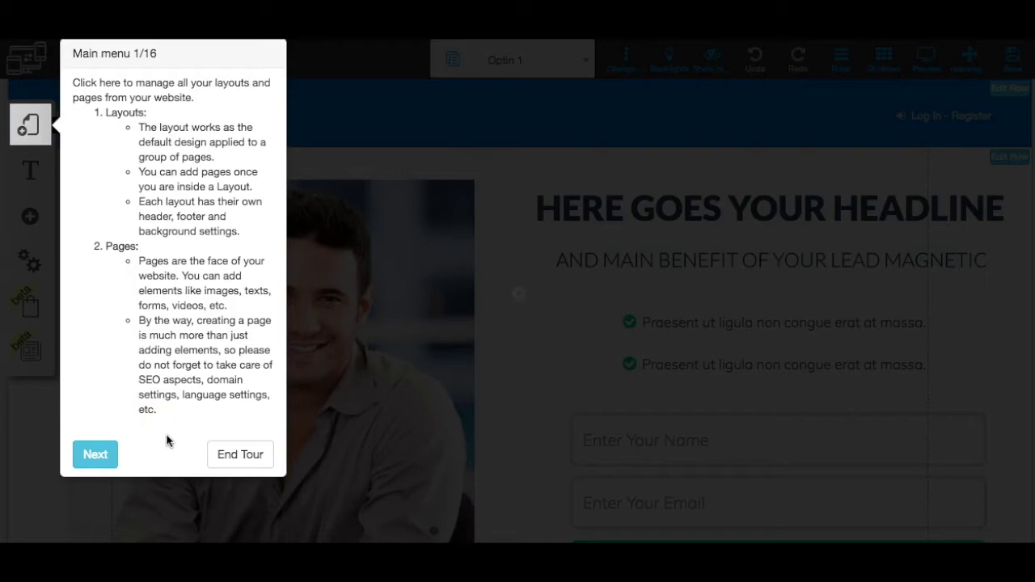
pyautogui.click(230, 457)
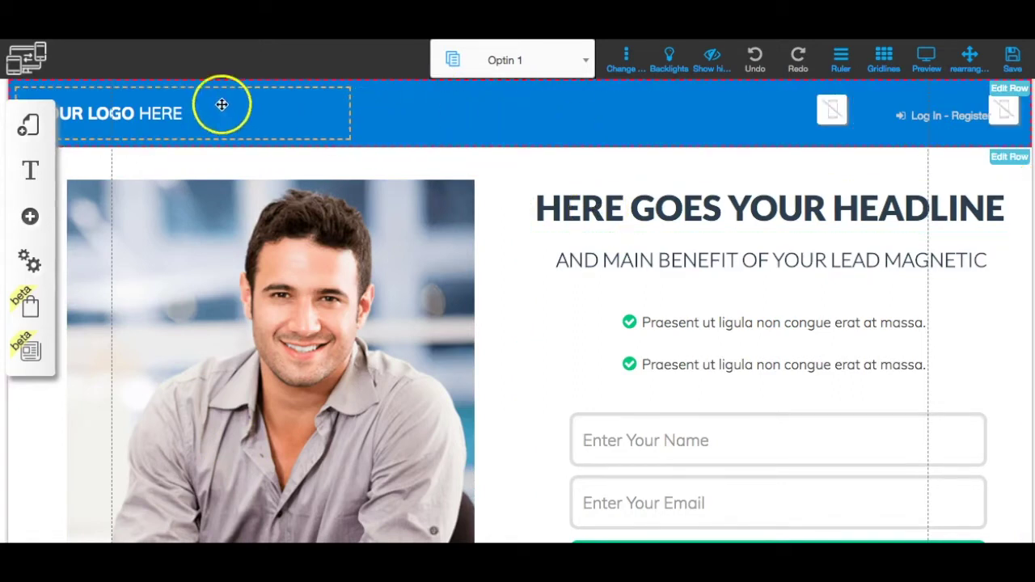
# Delete the "YOUR LOGO HERE" text element from the blue header row
pyautogui.click(175, 112)
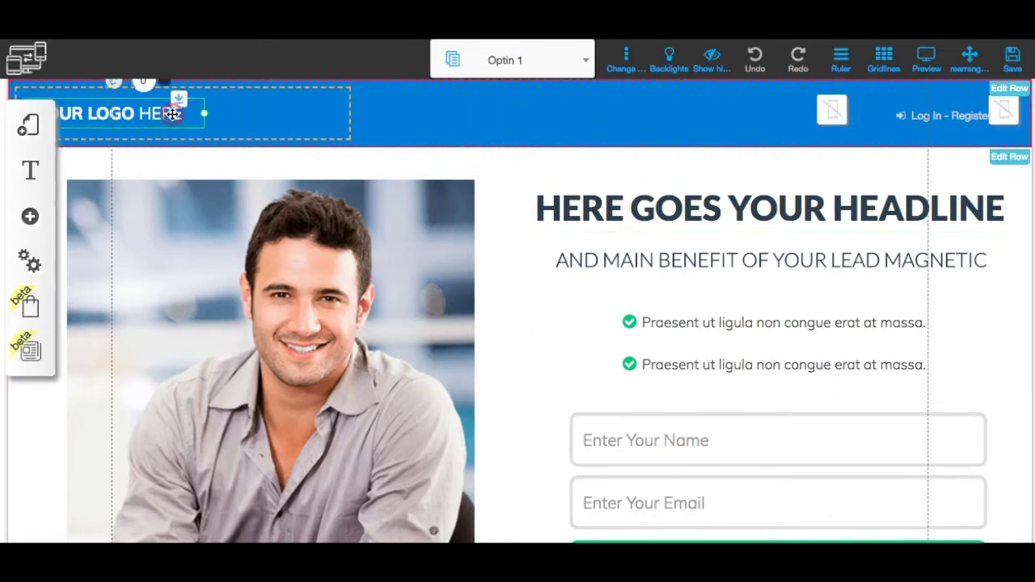
pyautogui.click(172, 114)
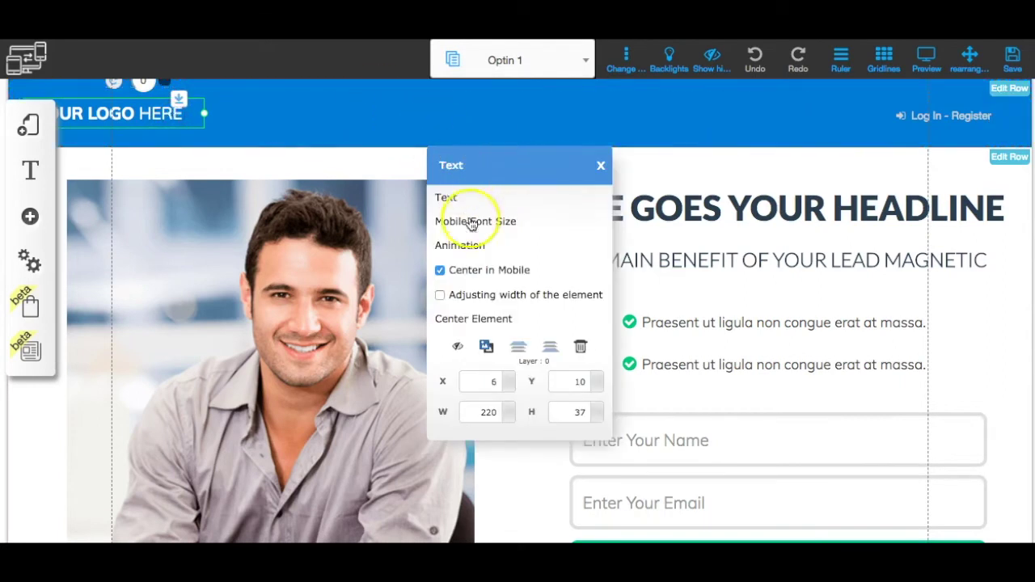
pyautogui.click(579, 346)
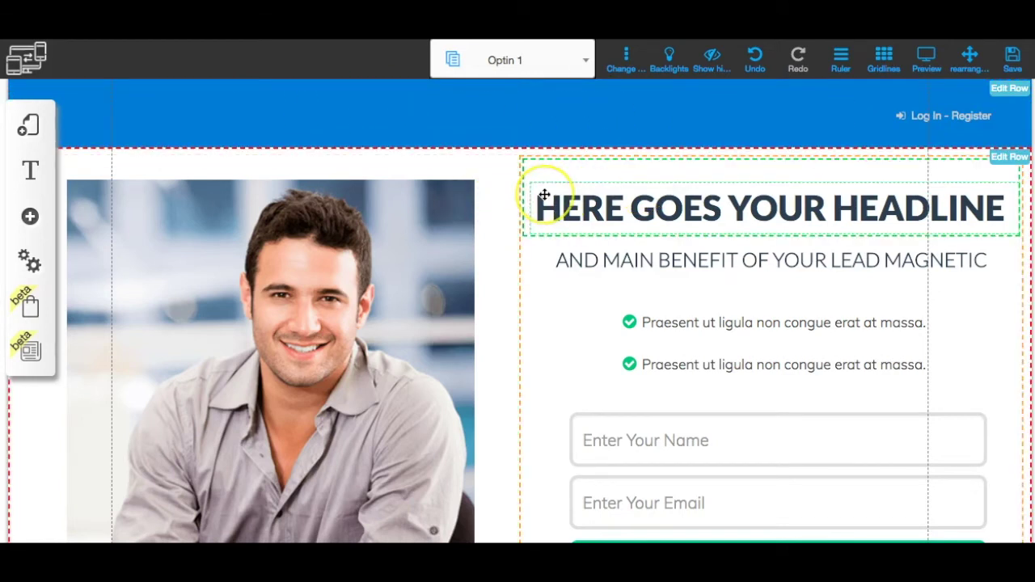
# Replace the "HERE GOES YOUR HEADLINE" text with "FREE REPORT: Discover the Secrets To Generating Leads with Video Marketing!"
pyautogui.scroll(-1, 545, 195)
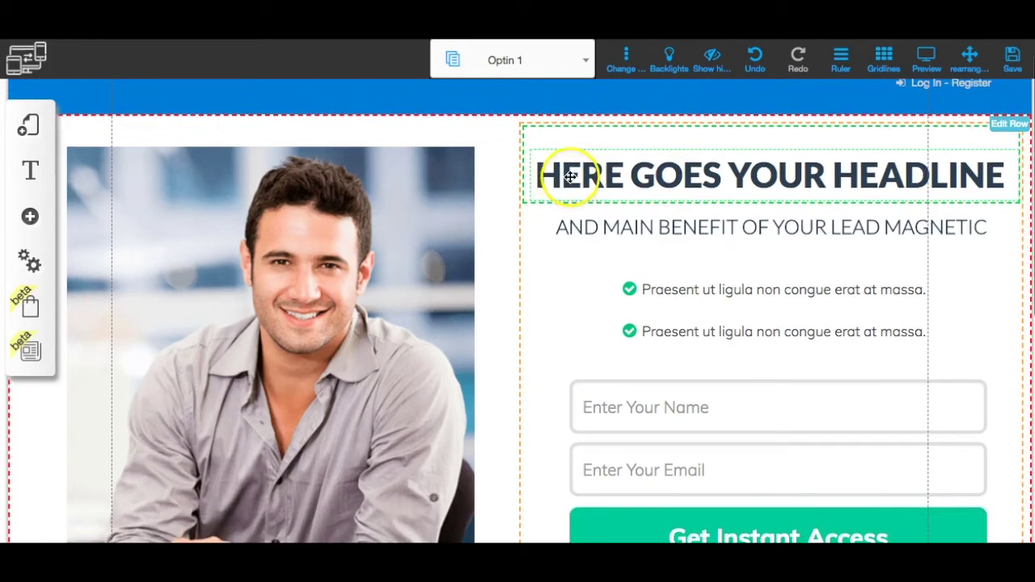
pyautogui.click(571, 176)
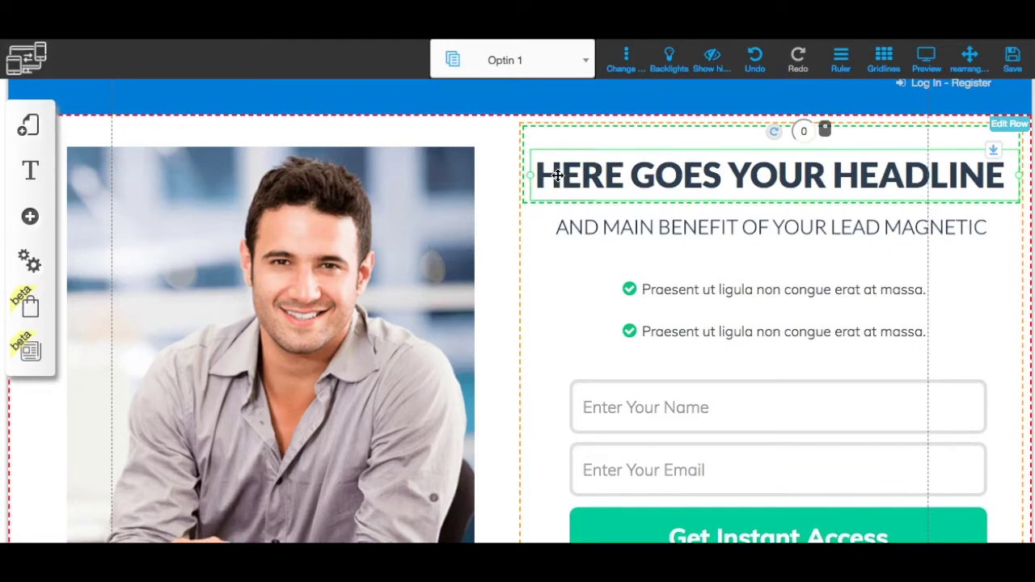
pyautogui.click(557, 176)
pyautogui.moveTo(536, 176); pyautogui.dragTo(1004, 174)
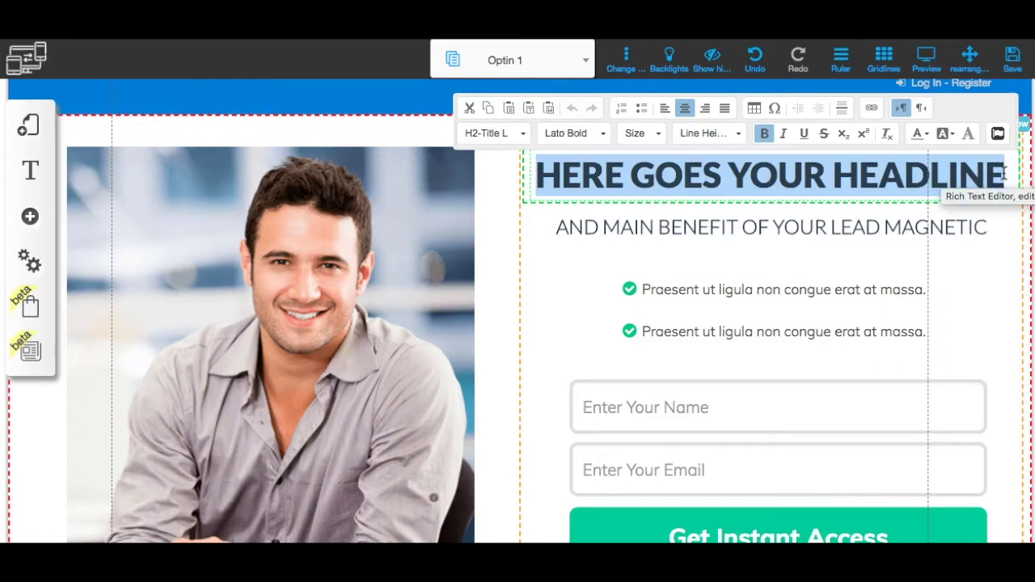
pyautogui.write('FREE REPORT:')
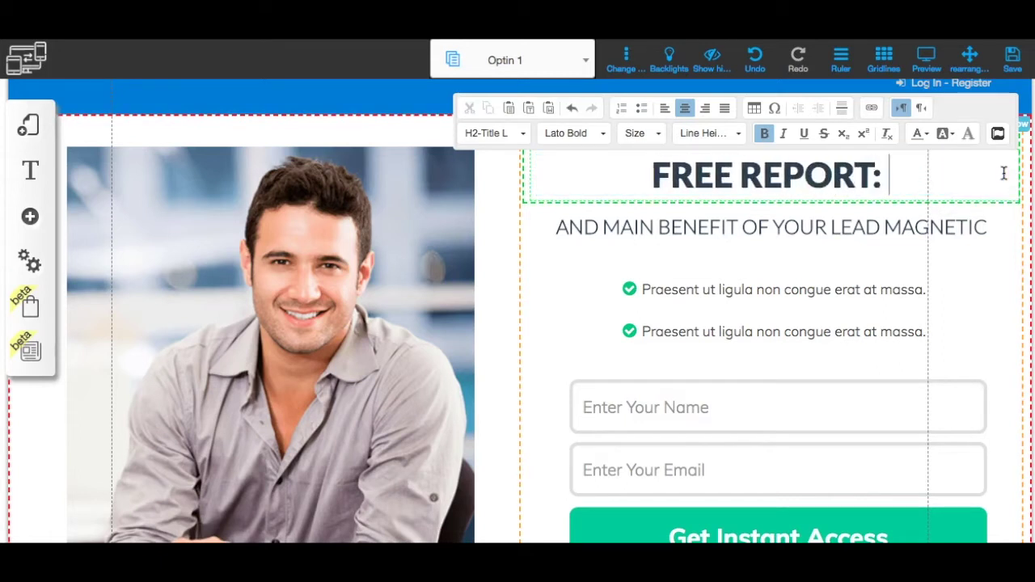
pyautogui.write(' Discover')
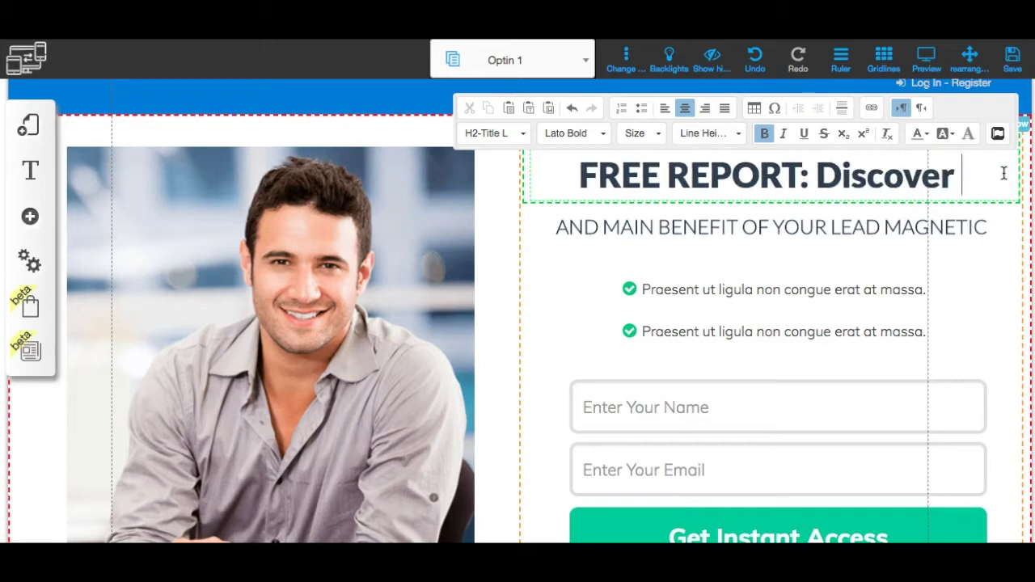
pyautogui.write(' the Secrets To')
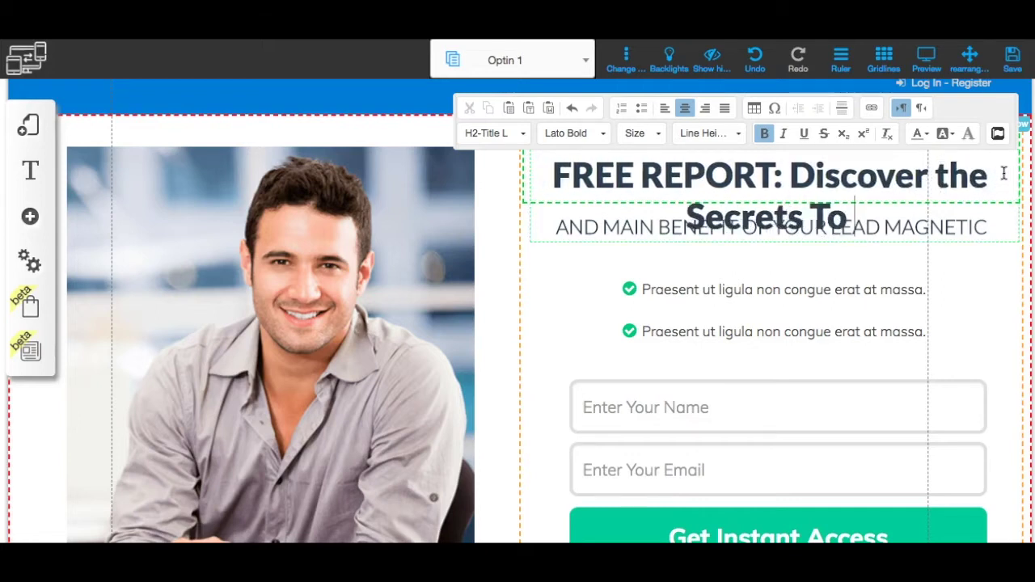
pyautogui.write(' Generating')
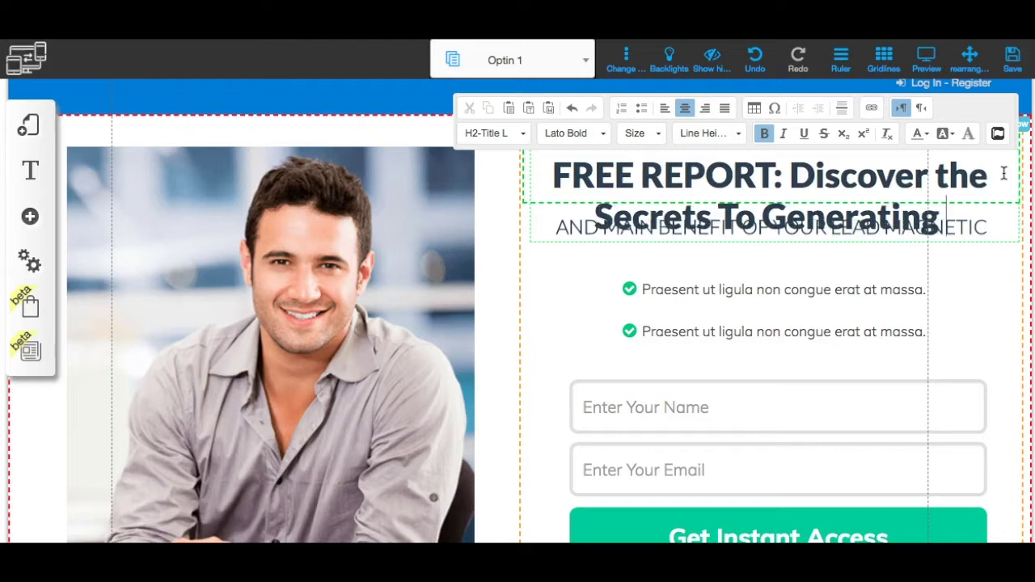
pyautogui.write(' Leads with ')
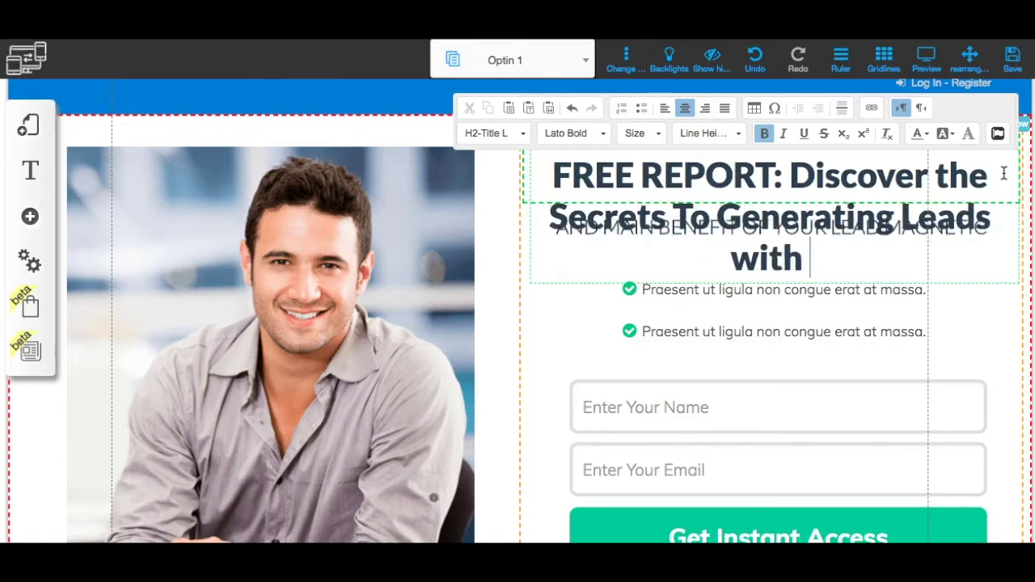
pyautogui.write('Video Marketing!')
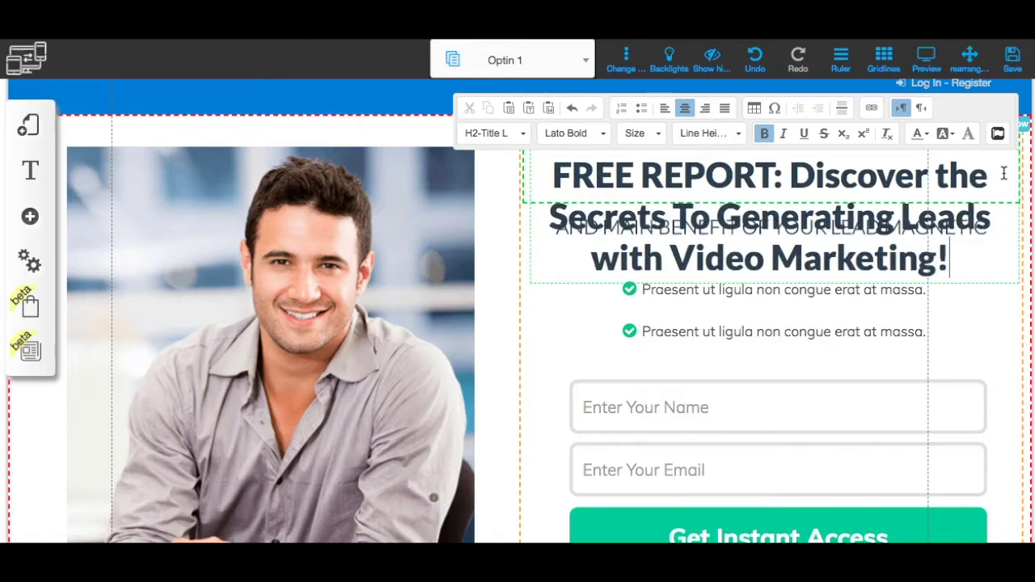
pyautogui.click(1003, 175)
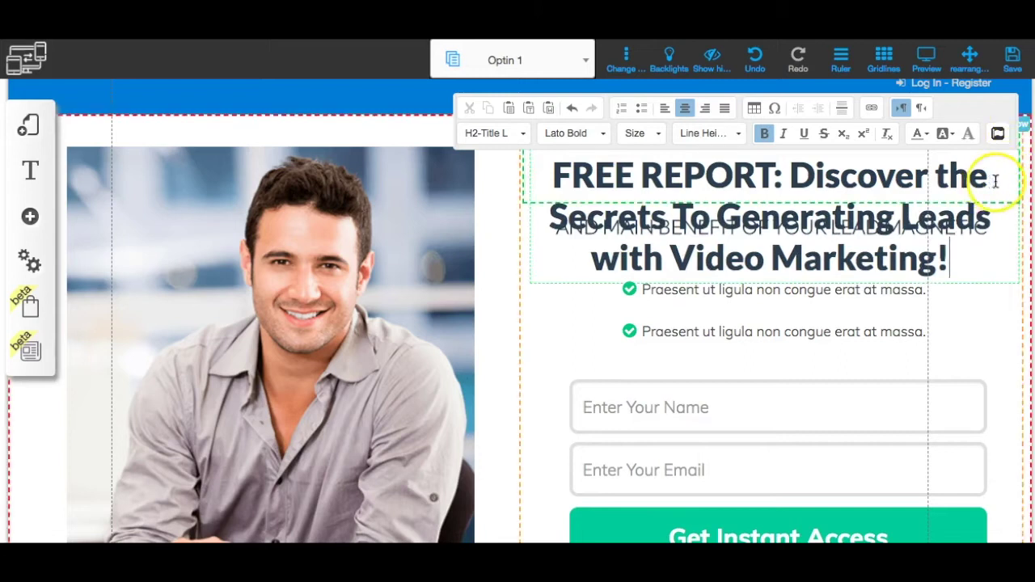
# Move the headline text out of its container so it partly overlaps the man's photo
pyautogui.scroll(1, 996, 185)
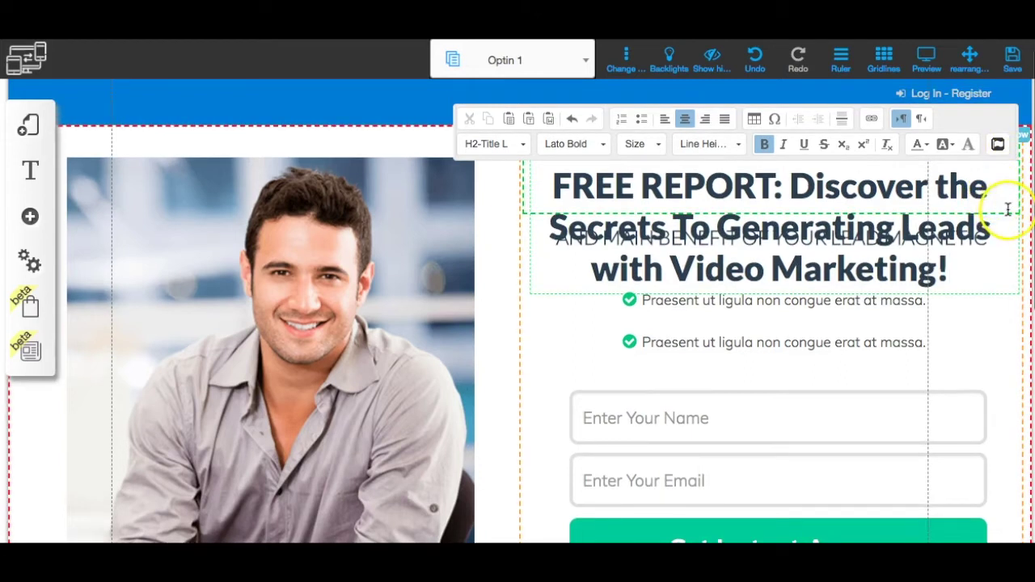
pyautogui.scroll(-1, 1008, 209)
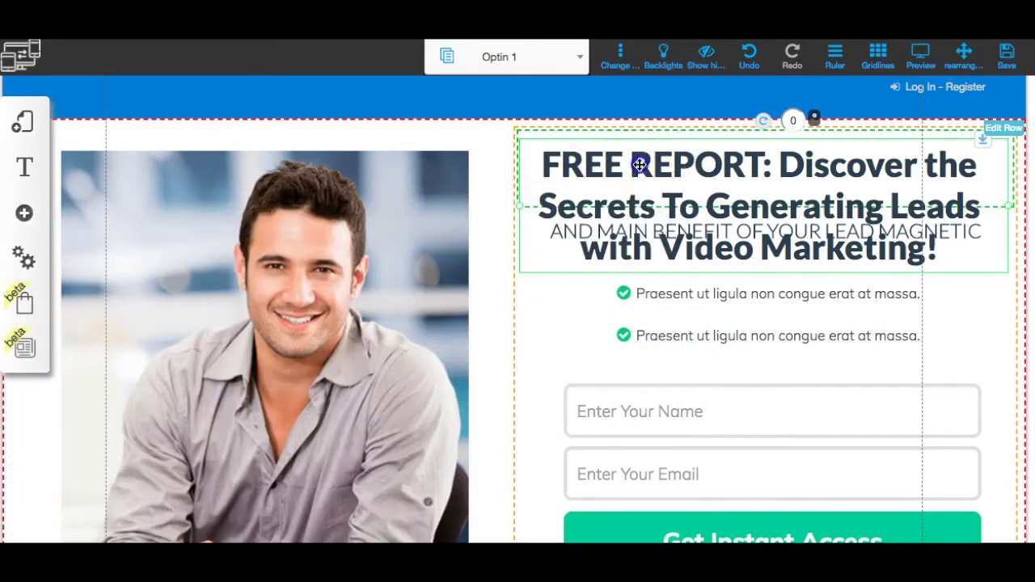
pyautogui.click(612, 165)
pyautogui.moveTo(612, 165); pyautogui.dragTo(572, 176)
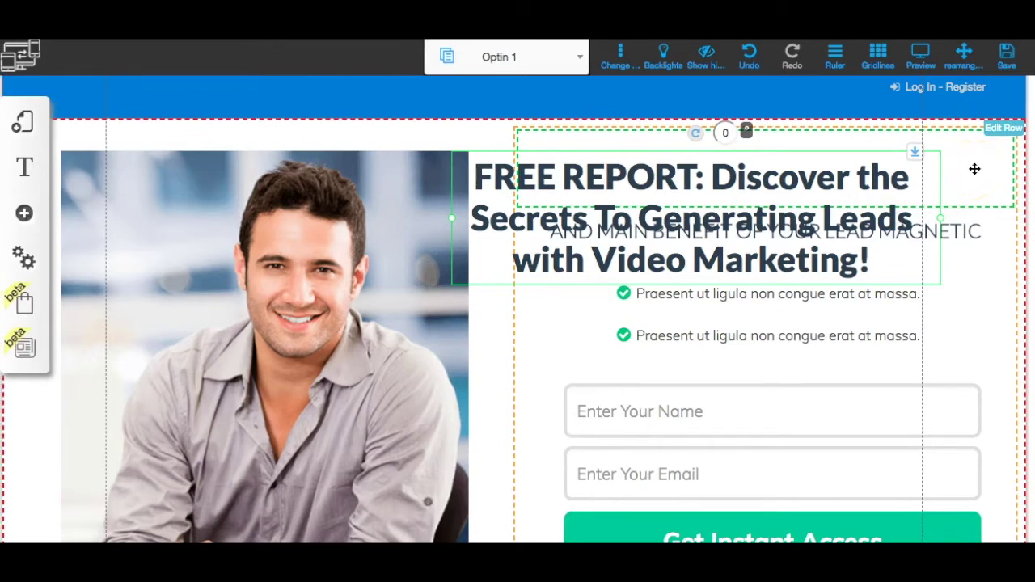
pyautogui.click(970, 167)
pyautogui.click(848, 182)
pyautogui.moveTo(846, 183); pyautogui.dragTo(620, 190)
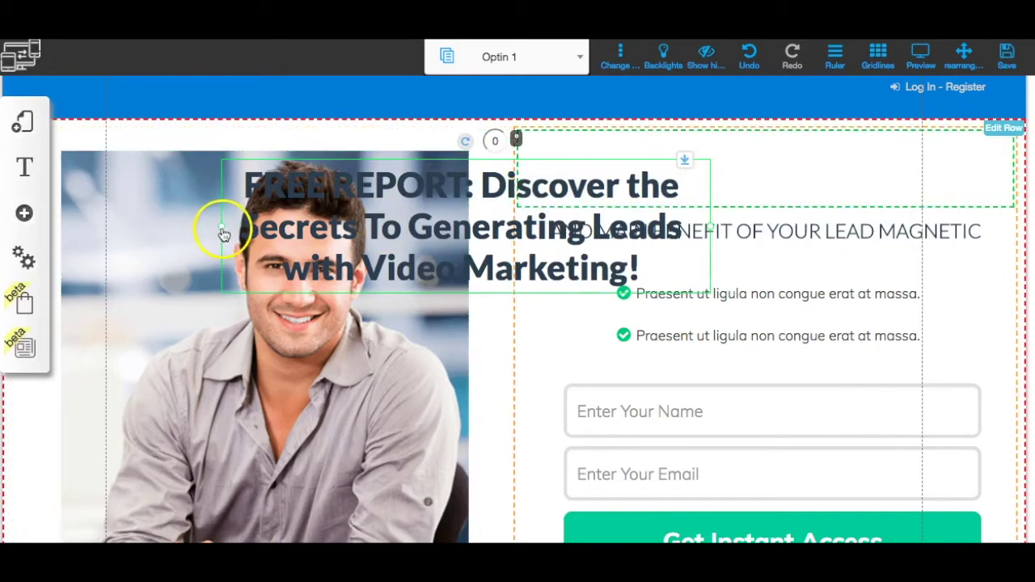
# Extend the empty headline container downward to fit three lines of text and move the headline back inside it
pyautogui.click(843, 169)
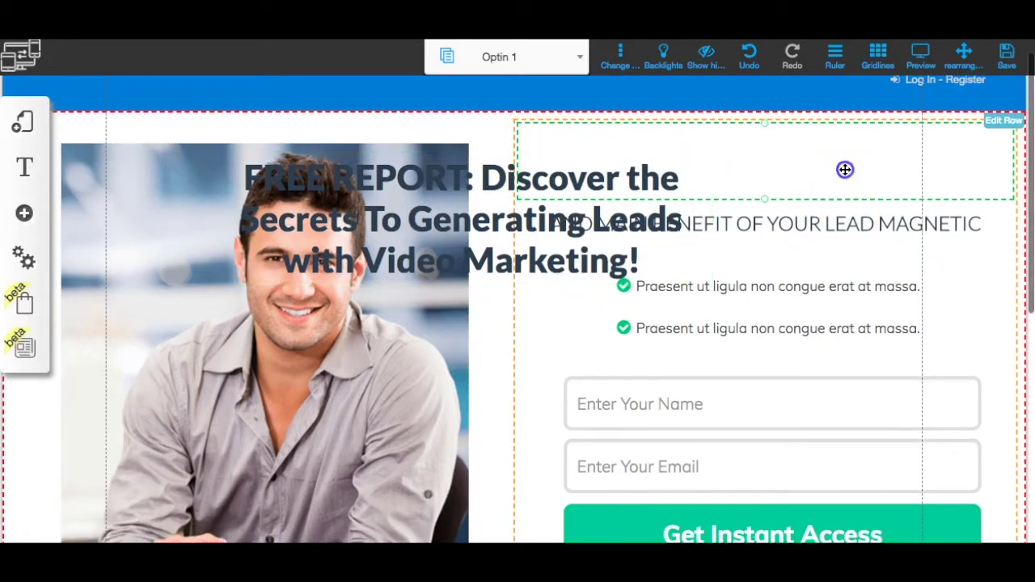
pyautogui.click(766, 200)
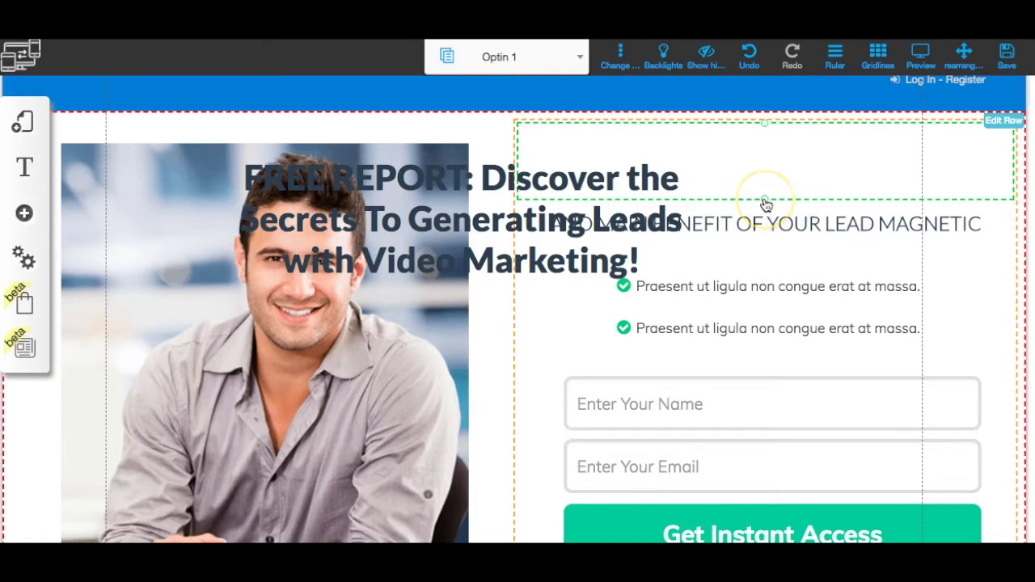
pyautogui.moveTo(765, 202); pyautogui.dragTo(763, 219)
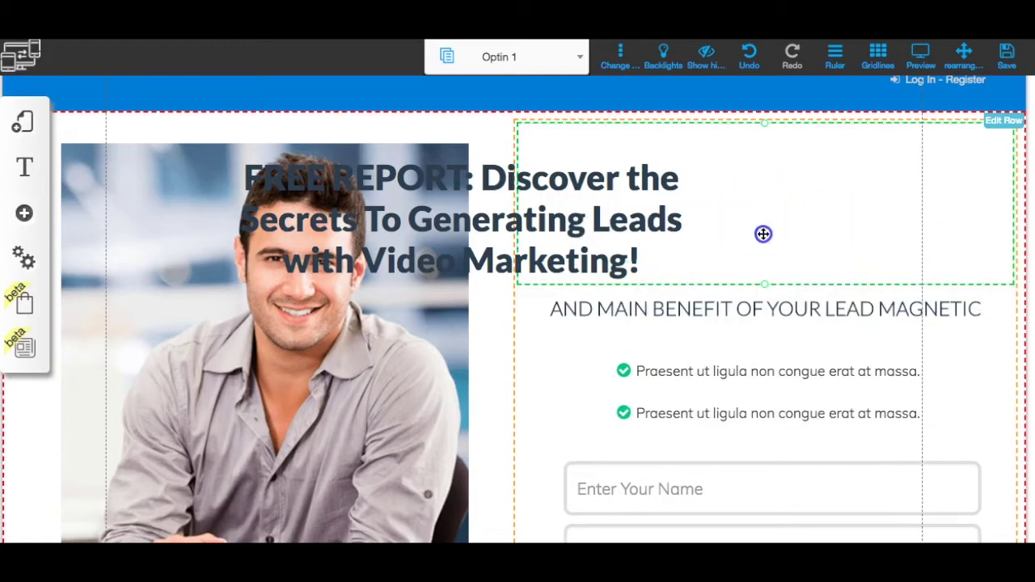
pyautogui.click(797, 167)
pyautogui.moveTo(606, 180); pyautogui.dragTo(901, 175)
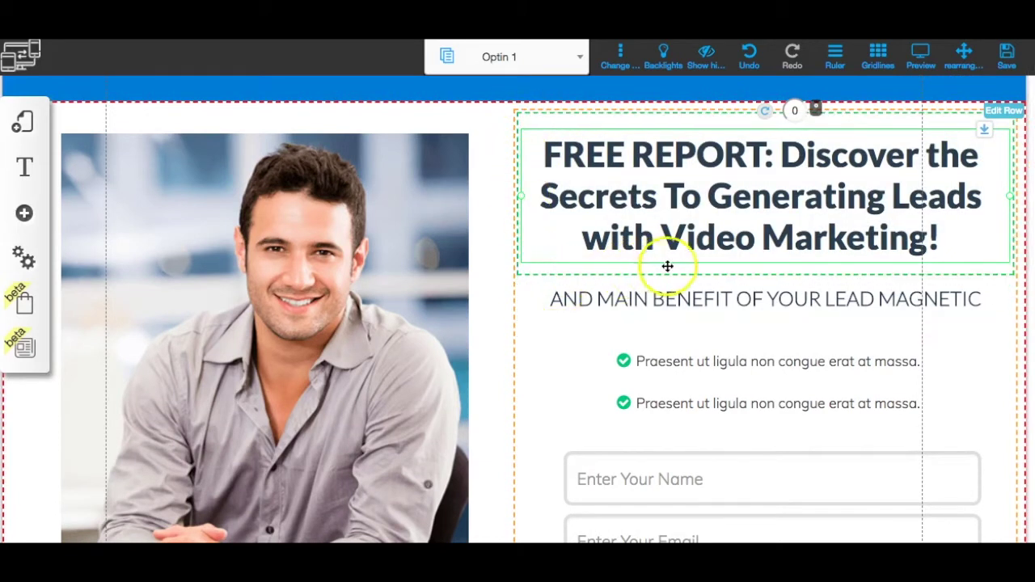
# Open the "AND MAIN BENEFIT OF YOUR LEAD MAGNETIC" subheadline for editing and select all of its text
pyautogui.scroll(-2, 708, 272)
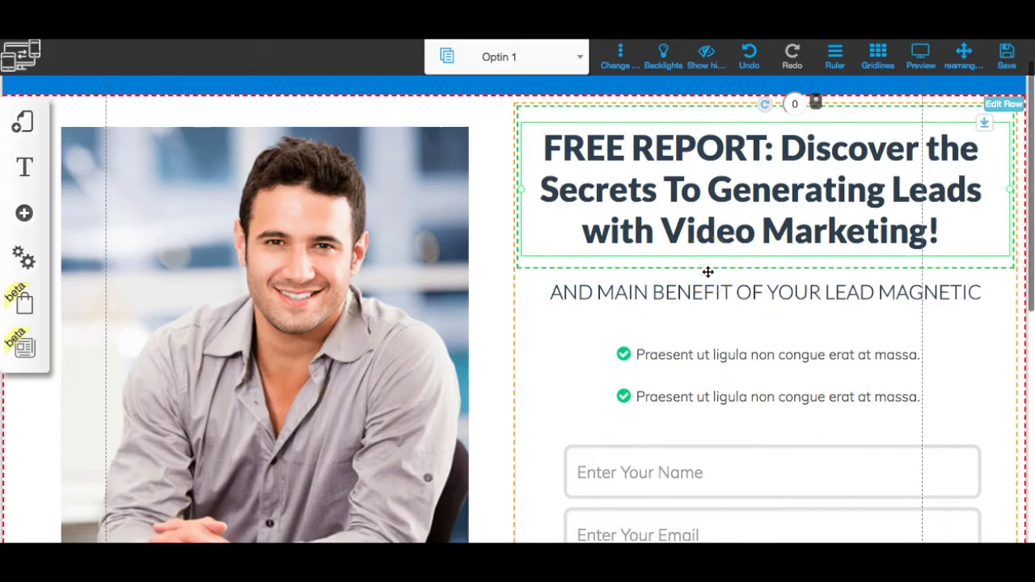
pyautogui.click(688, 212)
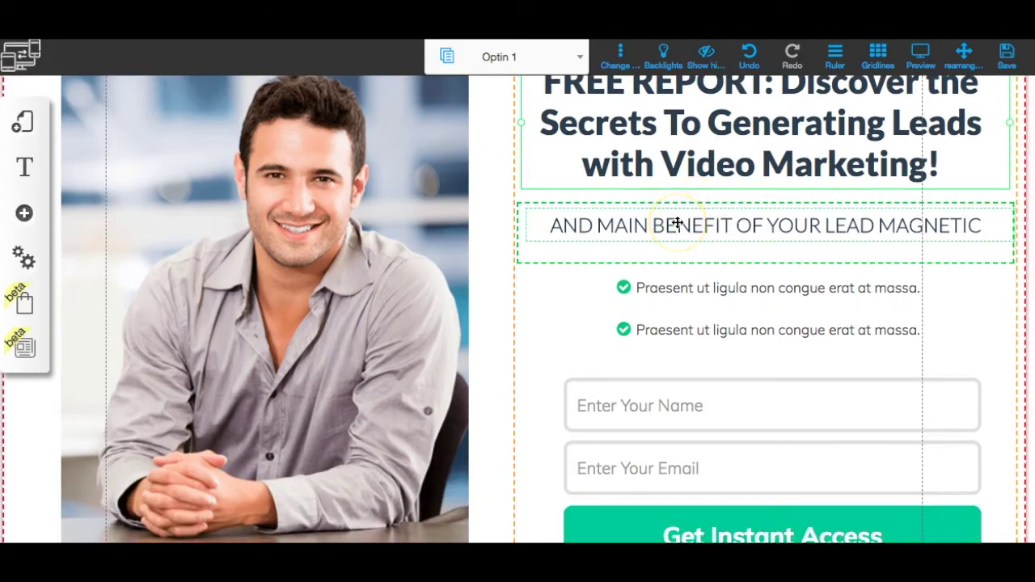
pyautogui.click(619, 226)
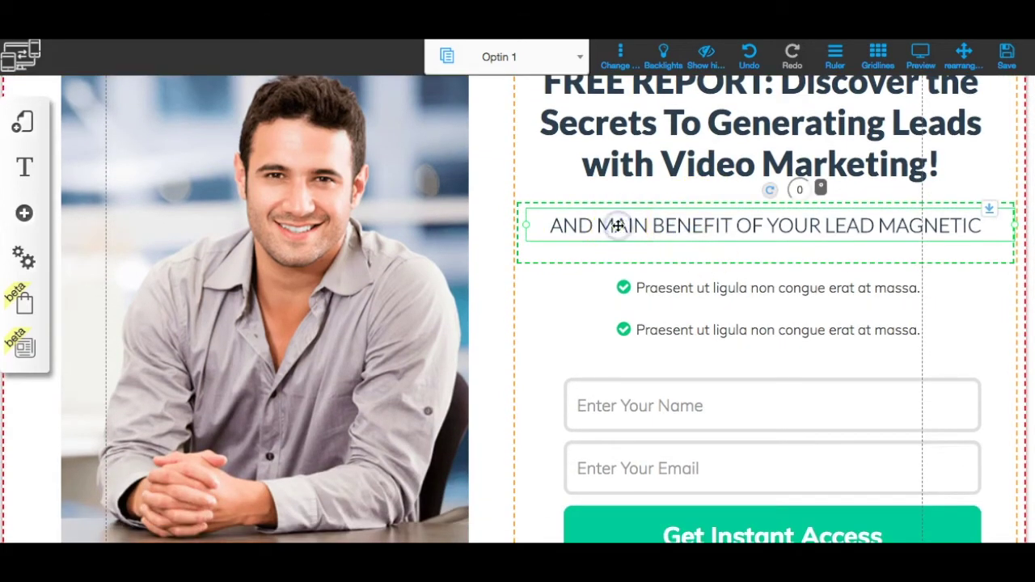
pyautogui.doubleClick(634, 188)
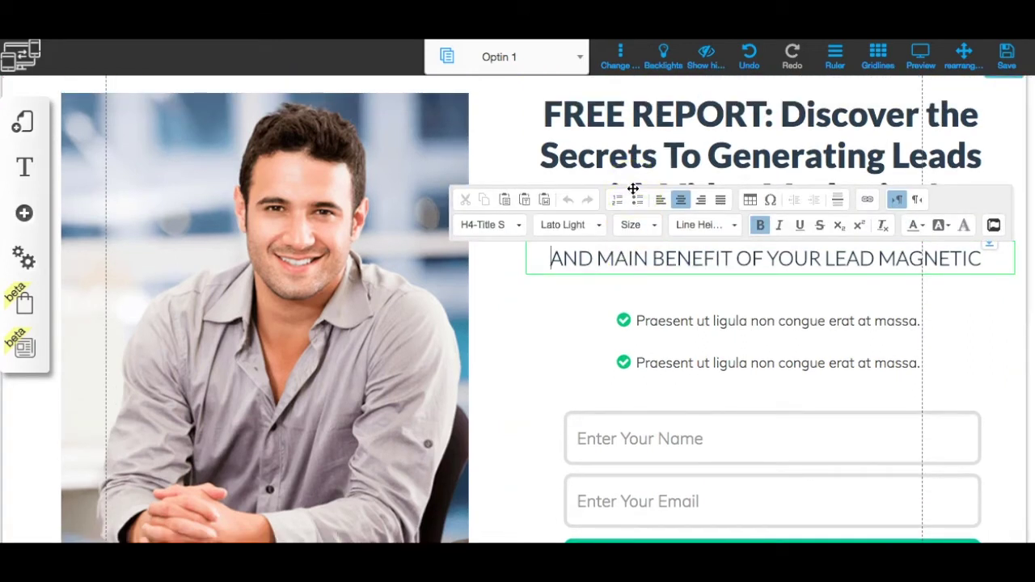
pyautogui.moveTo(552, 258); pyautogui.dragTo(979, 256)
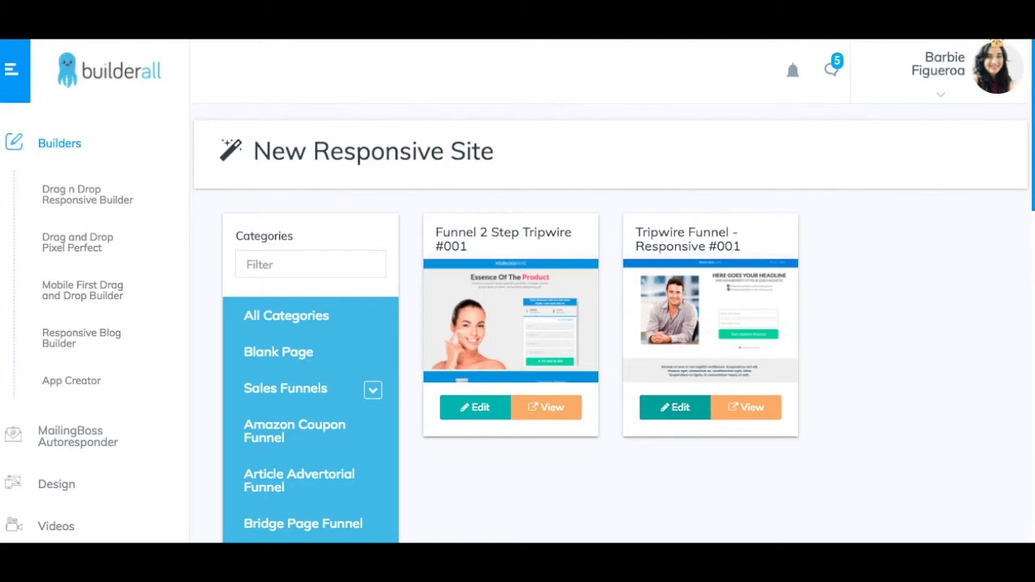
# Switch to the Builderall office dashboard and open the Script Generator app
pyautogui.scroll(-5, 76, 331)
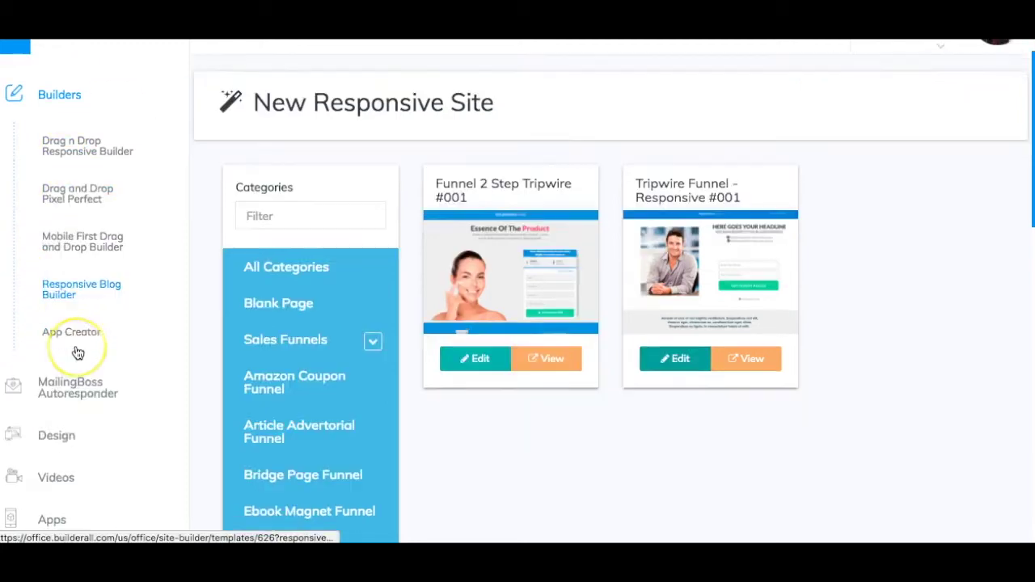
pyautogui.scroll(-4, 78, 354)
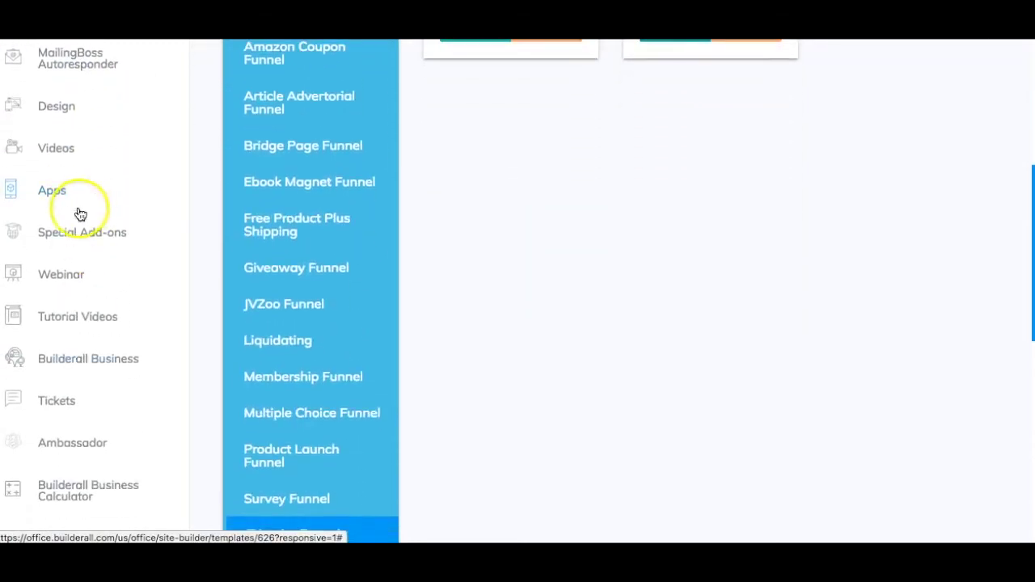
pyautogui.scroll(-3, 73, 352)
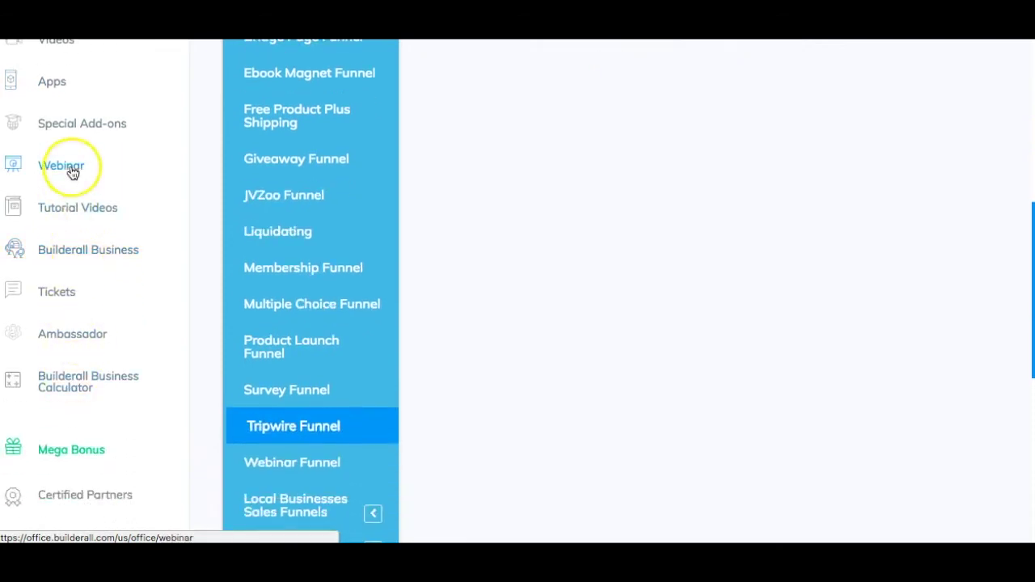
pyautogui.scroll(4, 57, 92)
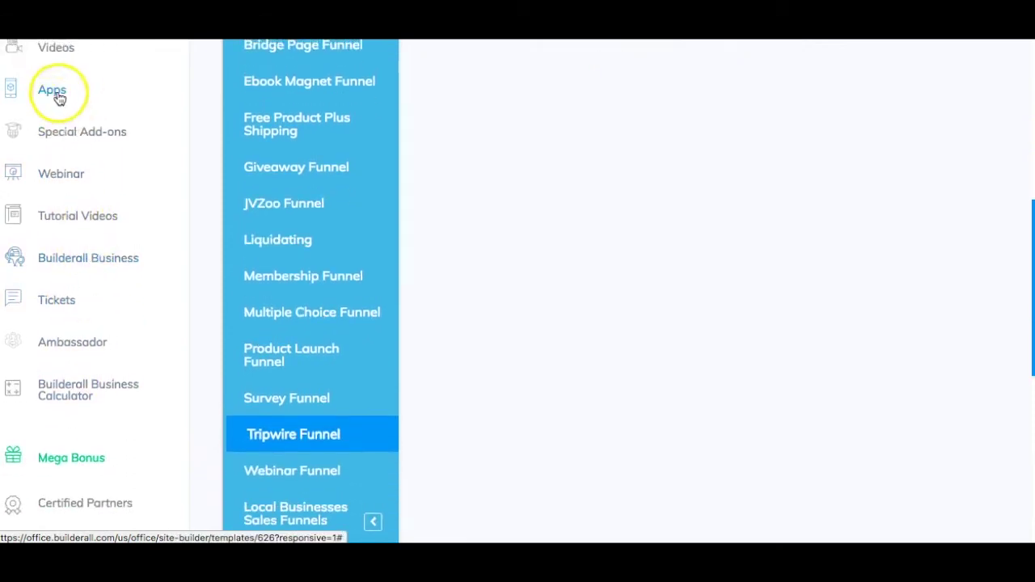
pyautogui.click(55, 86)
pyautogui.scroll(-3, 92, 340)
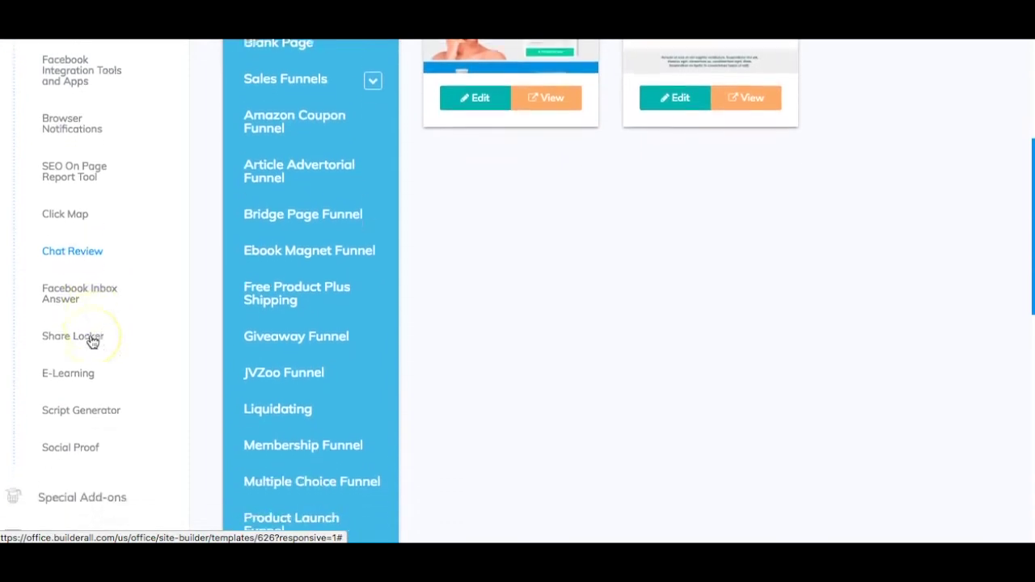
pyautogui.click(83, 380)
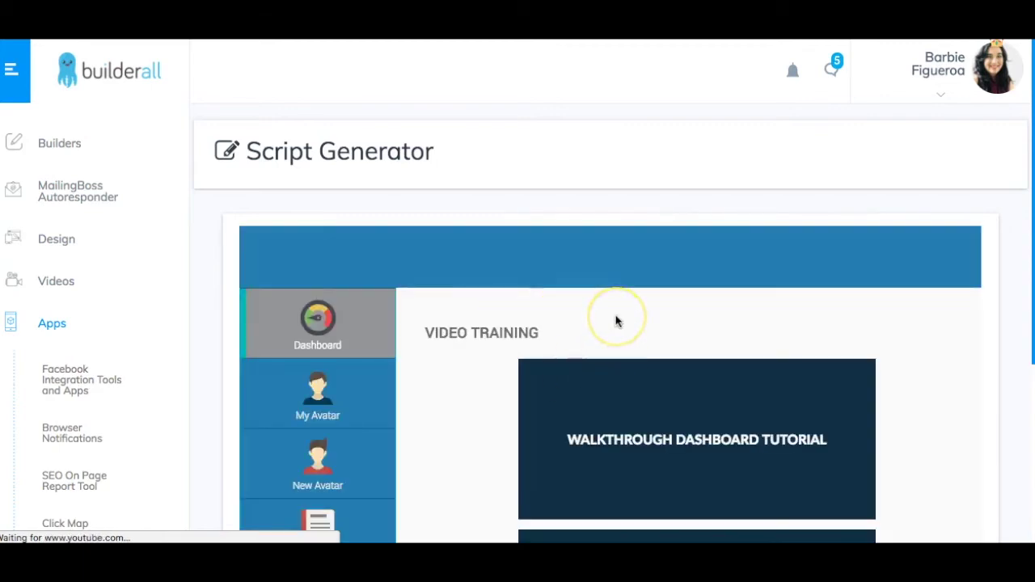
# Start generating a script and choose the Internet Marketing niche
pyautogui.scroll(-2, 615, 322)
pyautogui.scroll(-1, 334, 372)
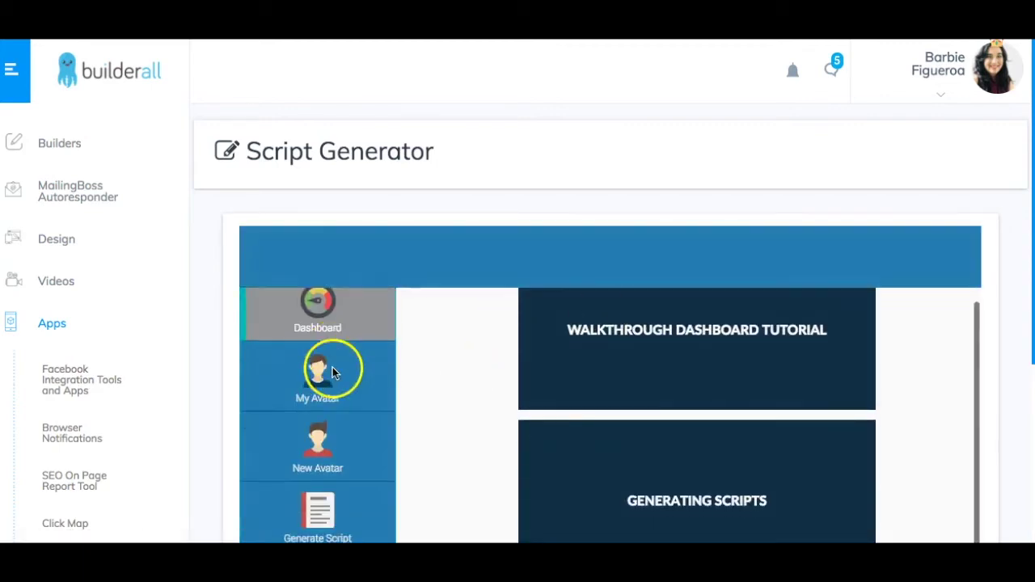
pyautogui.scroll(-1, 334, 372)
pyautogui.click(313, 475)
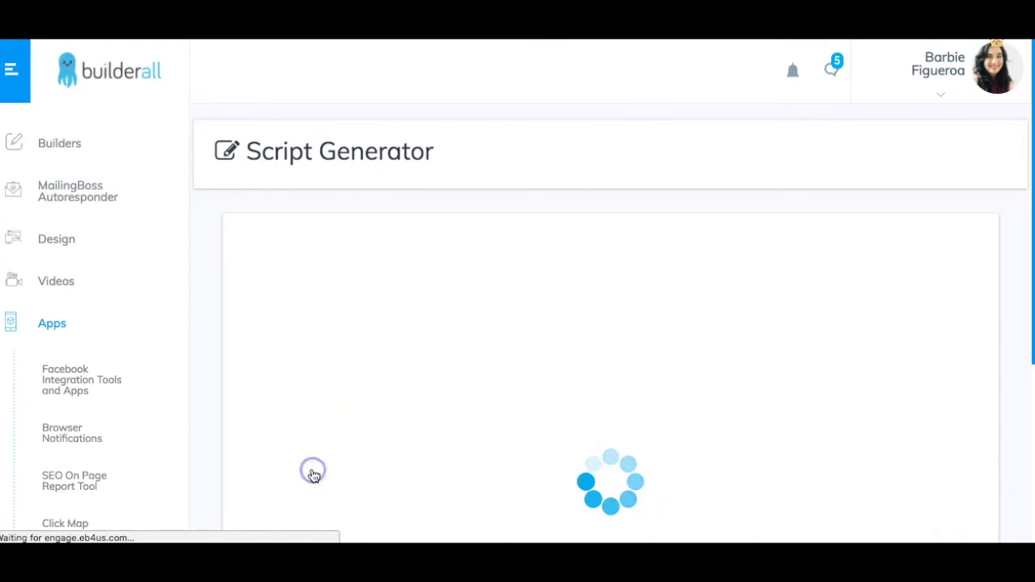
pyautogui.scroll(-3, 672, 347)
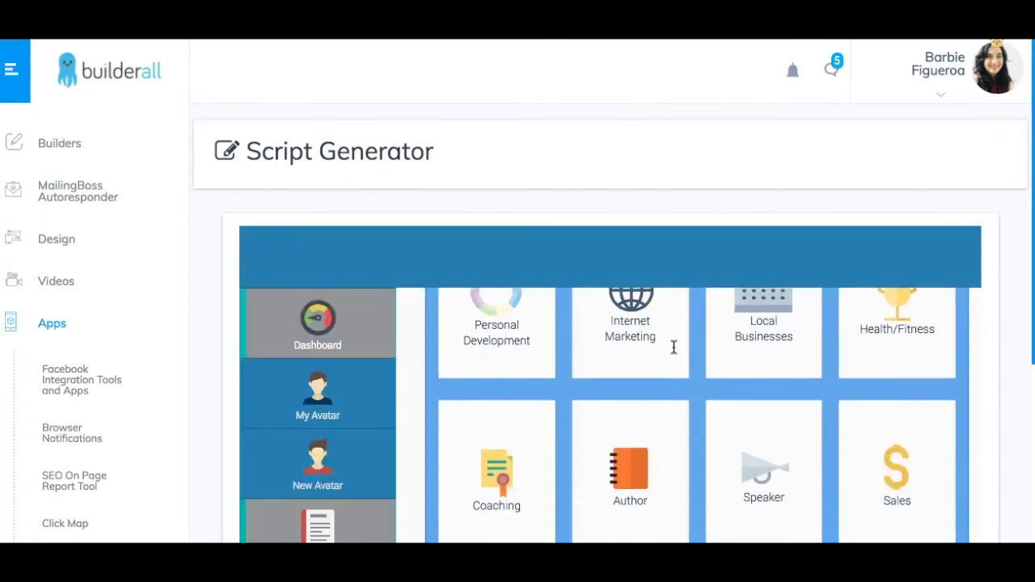
pyautogui.click(648, 327)
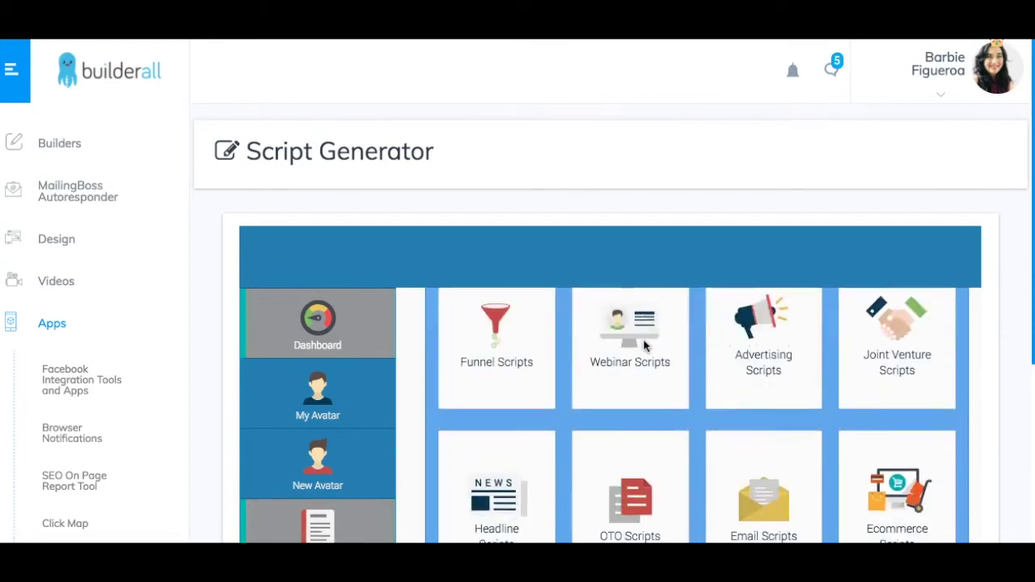
# Open the Headline Scripts category to show its script types
pyautogui.scroll(-1, 646, 343)
pyautogui.click(532, 437)
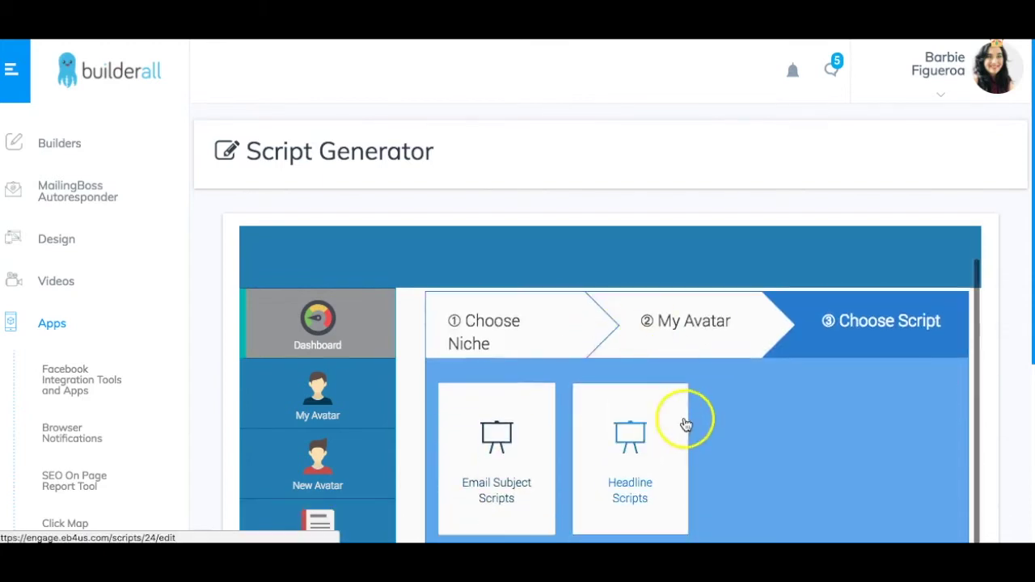
pyautogui.scroll(-3, 687, 423)
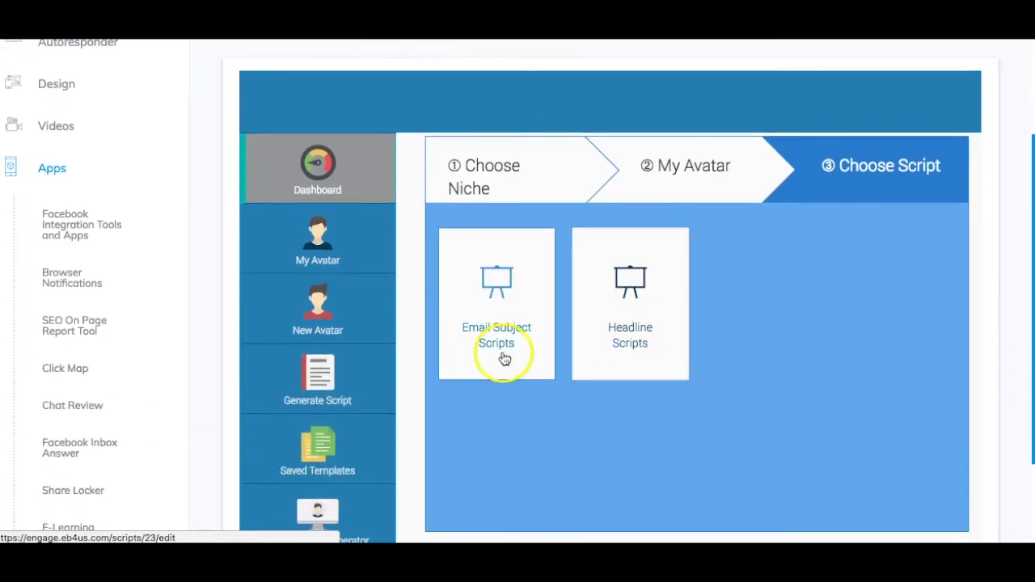
# Open the headline templates under Headline Scripts and look through them for wording that fits the subheadline
pyautogui.click(624, 282)
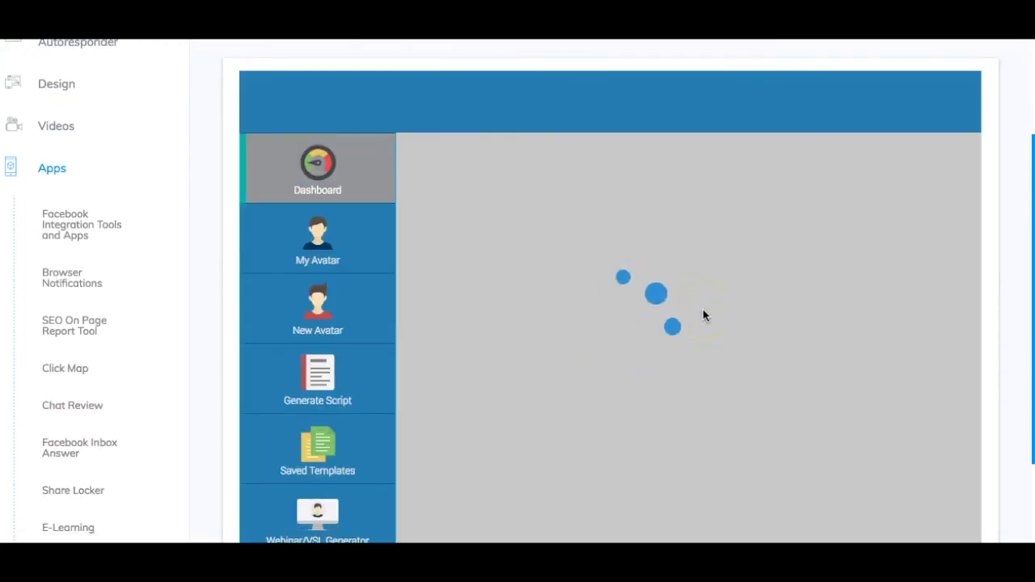
pyautogui.click(667, 347)
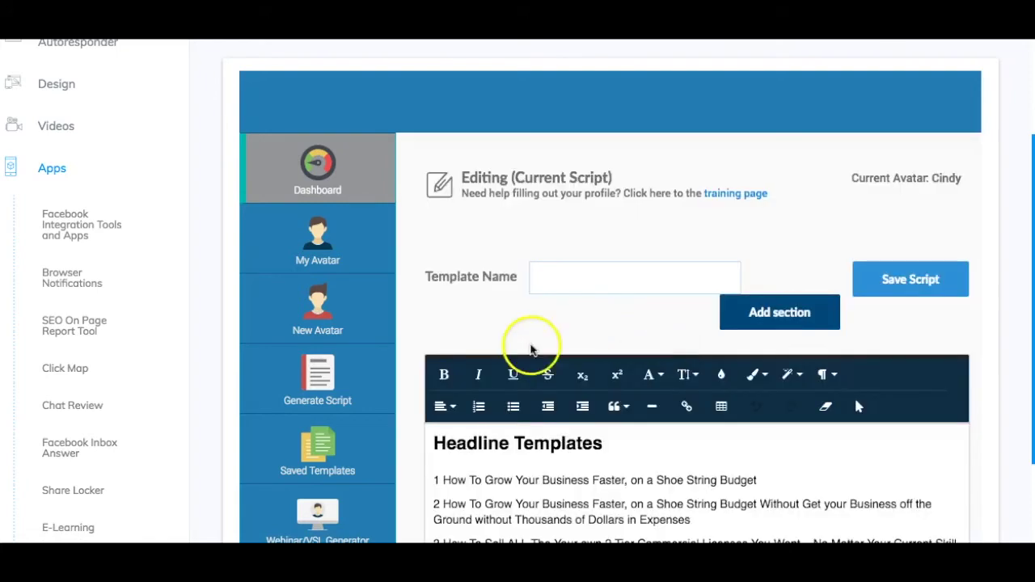
pyautogui.scroll(-3, 637, 376)
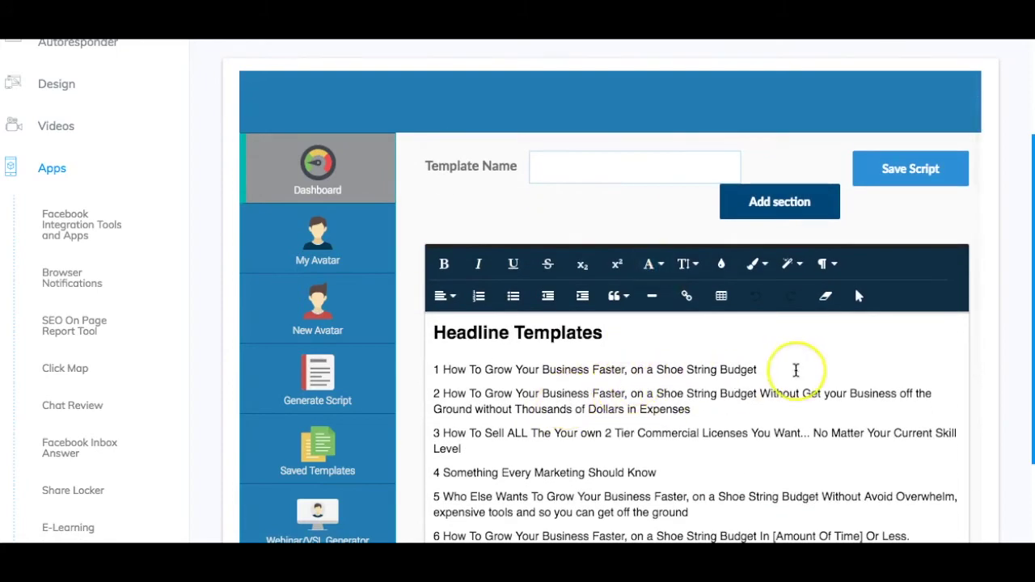
pyautogui.scroll(-1, 796, 370)
pyautogui.scroll(-1, 796, 369)
pyautogui.click(778, 378)
pyautogui.scroll(-2, 779, 378)
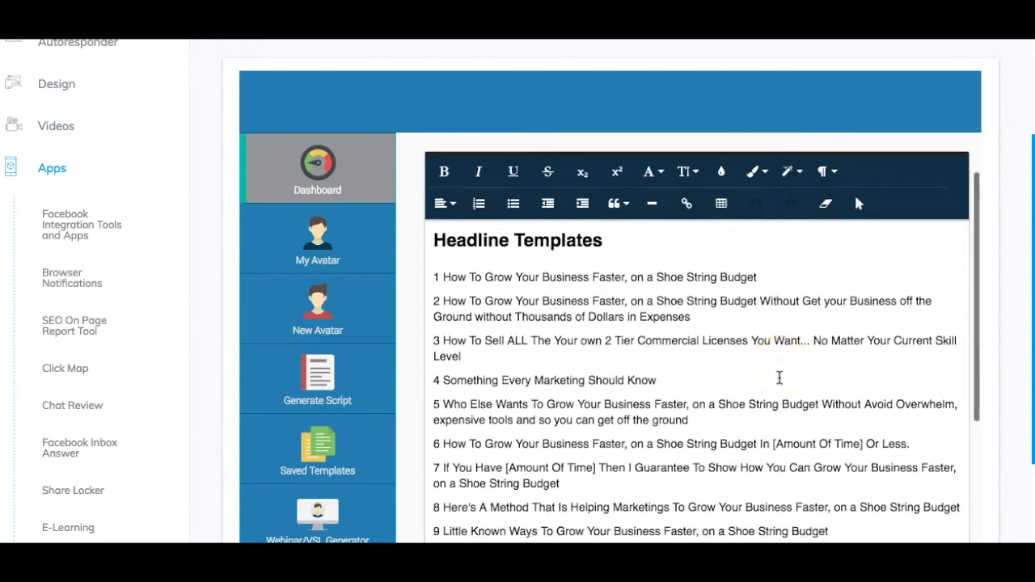
pyautogui.click(783, 377)
pyautogui.click(683, 359)
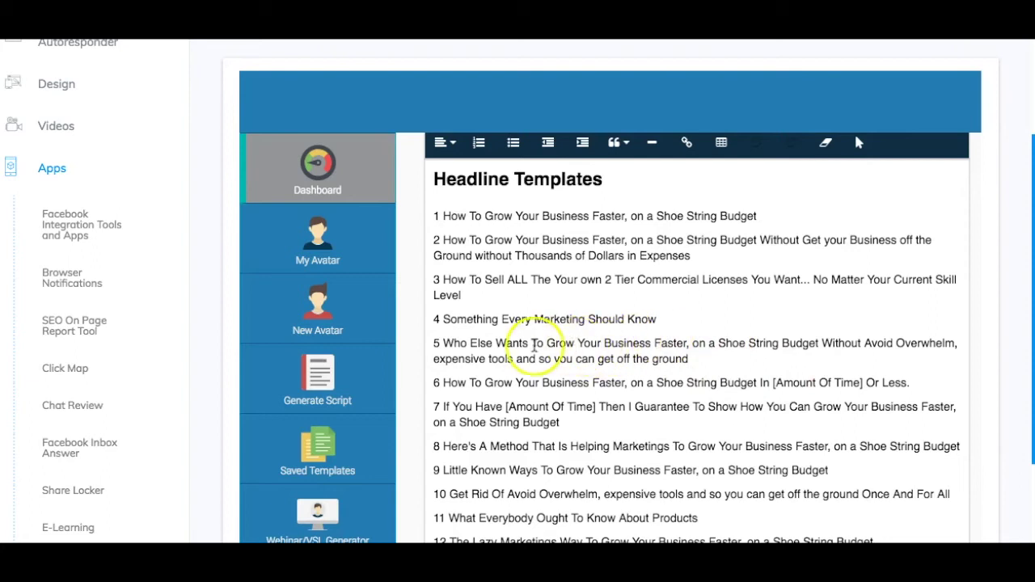
pyautogui.moveTo(597, 343); pyautogui.dragTo(775, 348)
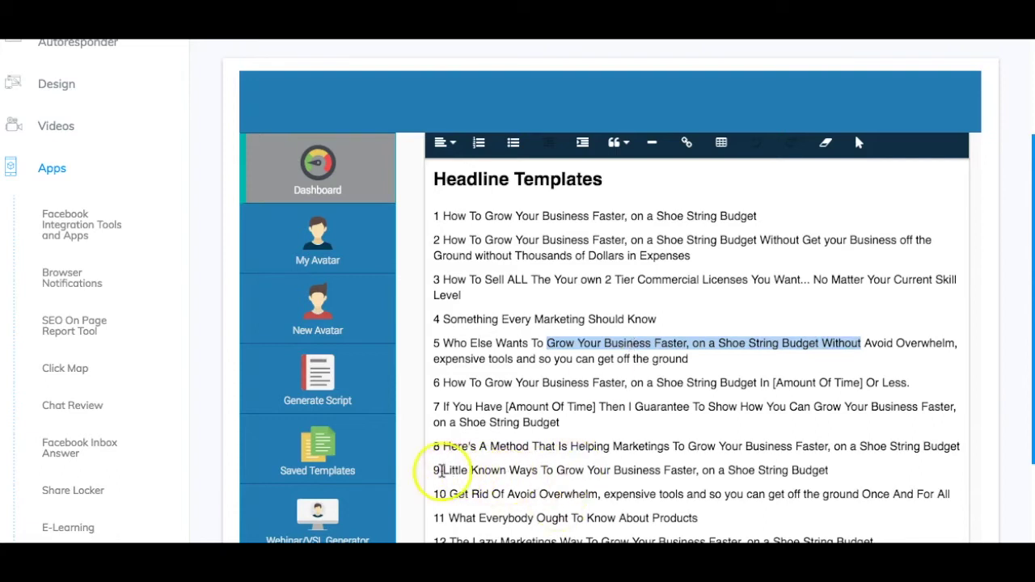
pyautogui.scroll(-1, 508, 442)
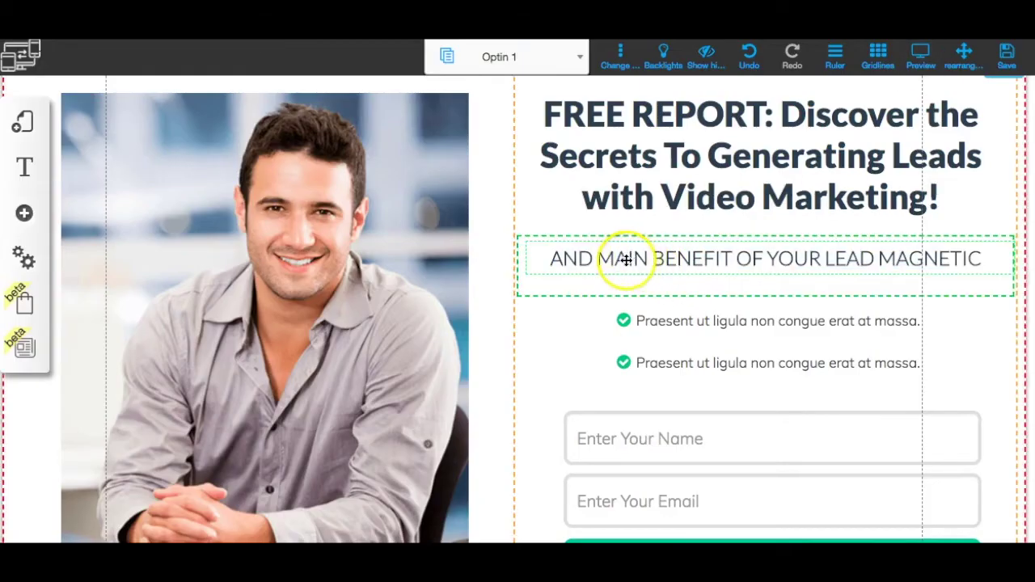
# Replace the "AND MAIN BENEFIT OF YOUR LEAD MAGNETIC" subheadline with "See How Easily You Can Grow Your Business Faster, on a Shoe String Budget"
pyautogui.click(624, 259)
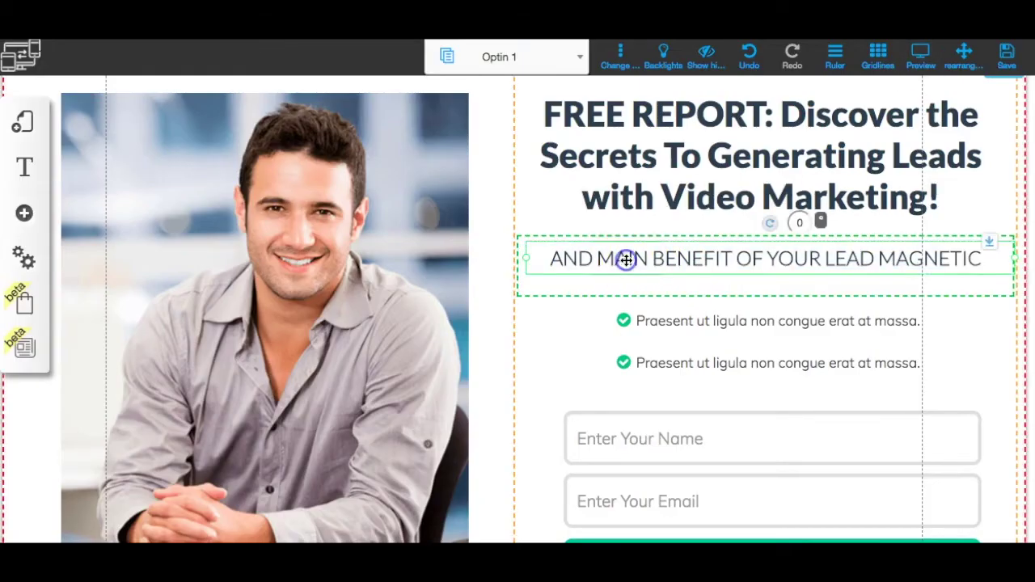
pyautogui.click(623, 259)
pyautogui.moveTo(548, 273); pyautogui.dragTo(983, 277)
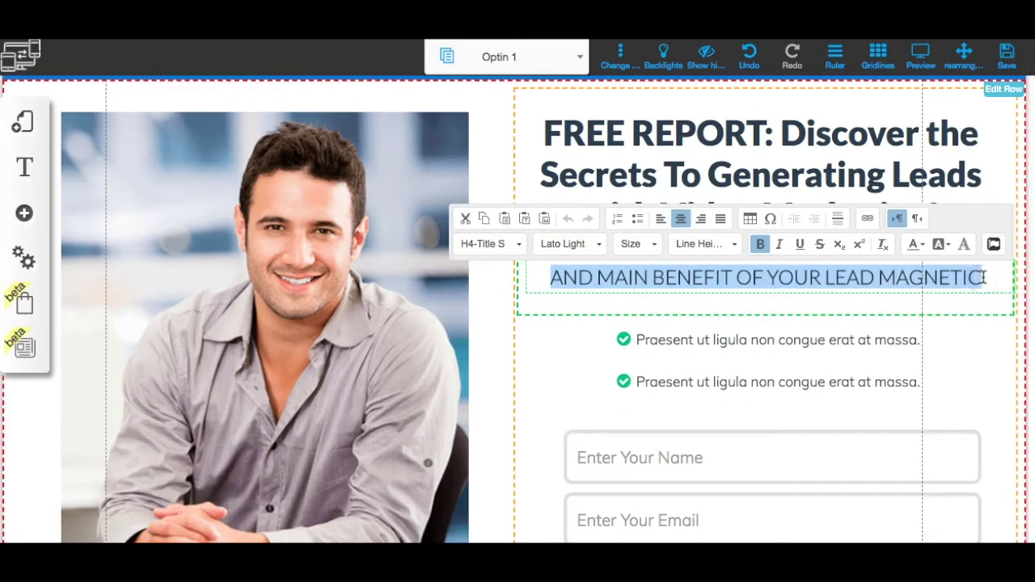
pyautogui.write('See How Easily You Can Grow Your Business Faster, on a Shoe String Budget')
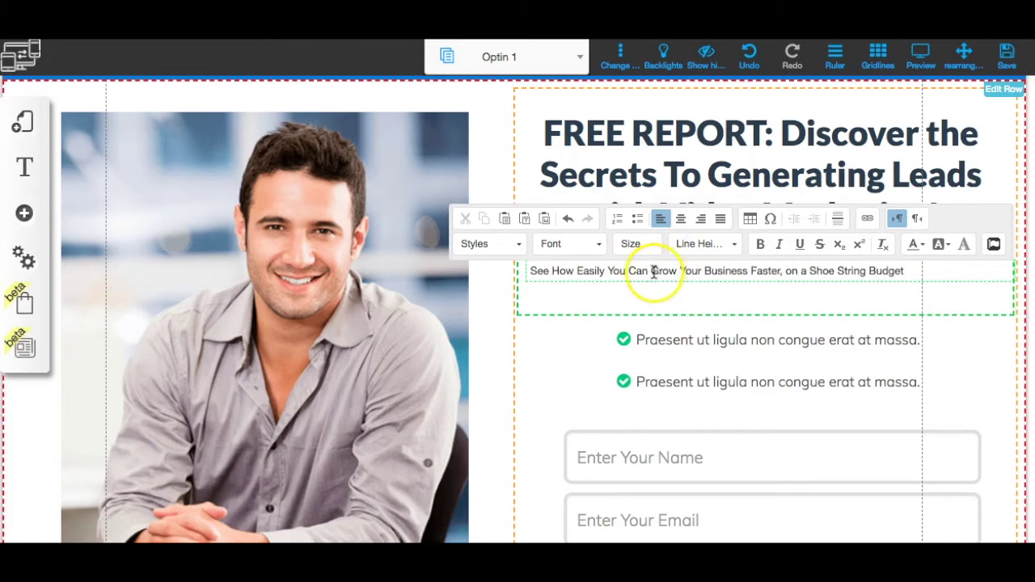
# Insert "and" before "on a Shoe String Budget" in the subheadline and append "Using Free Video Marketing Strategies!"
pyautogui.click(751, 271)
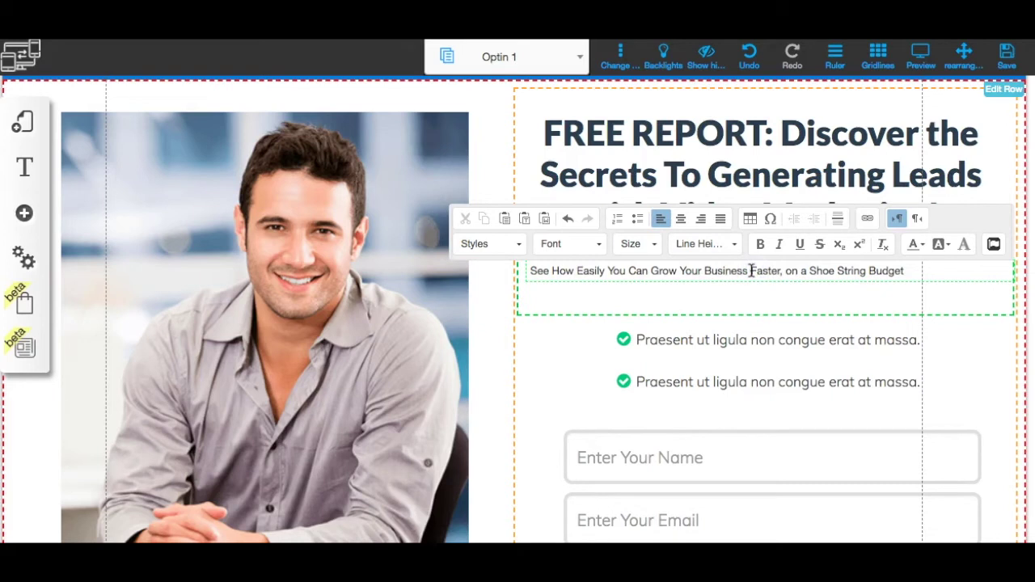
pyautogui.click(793, 270)
pyautogui.click(784, 271)
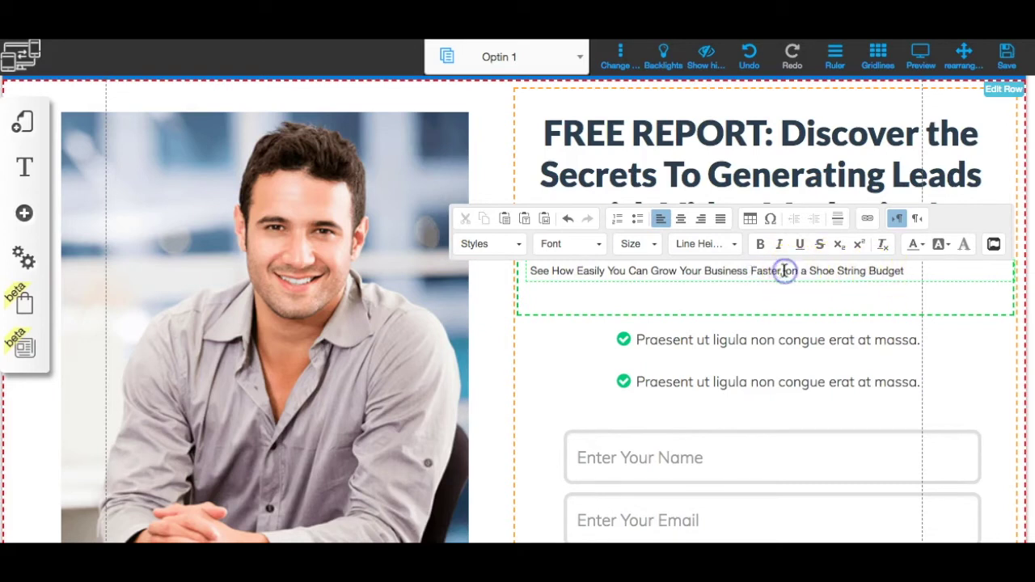
pyautogui.write('and')
pyautogui.click(817, 271)
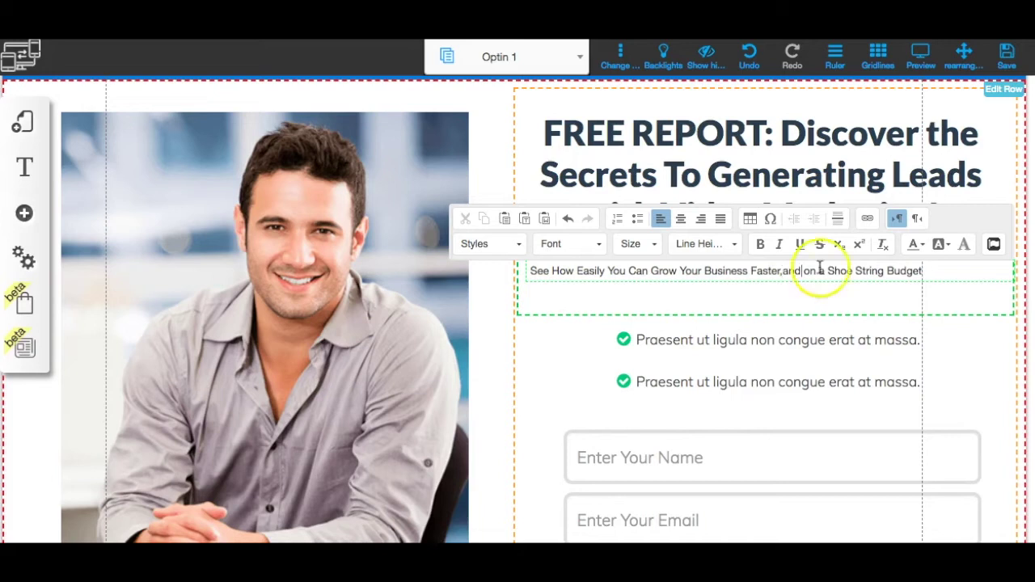
pyautogui.click(922, 271)
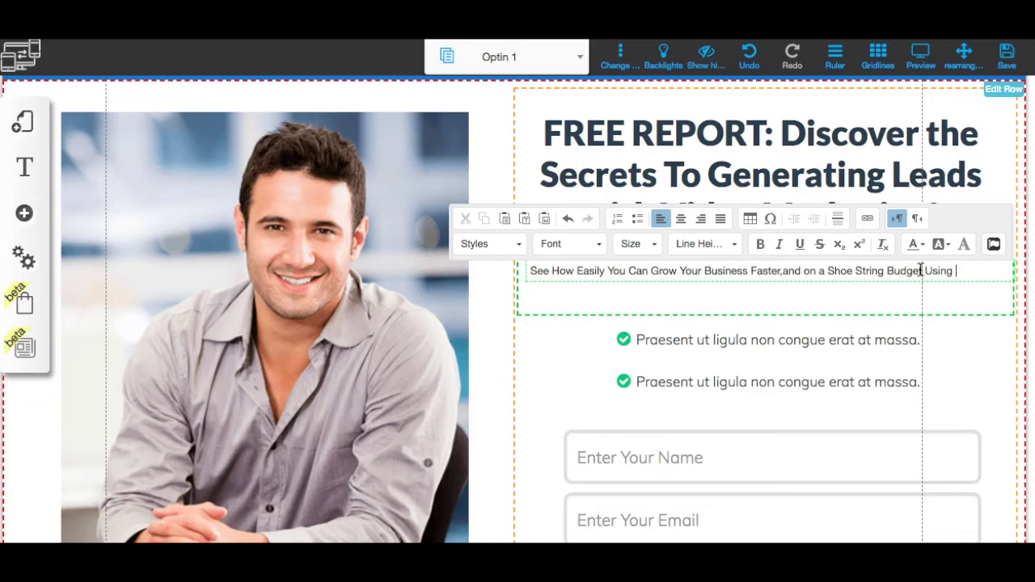
pyautogui.write('deo Marketing Strategies!')
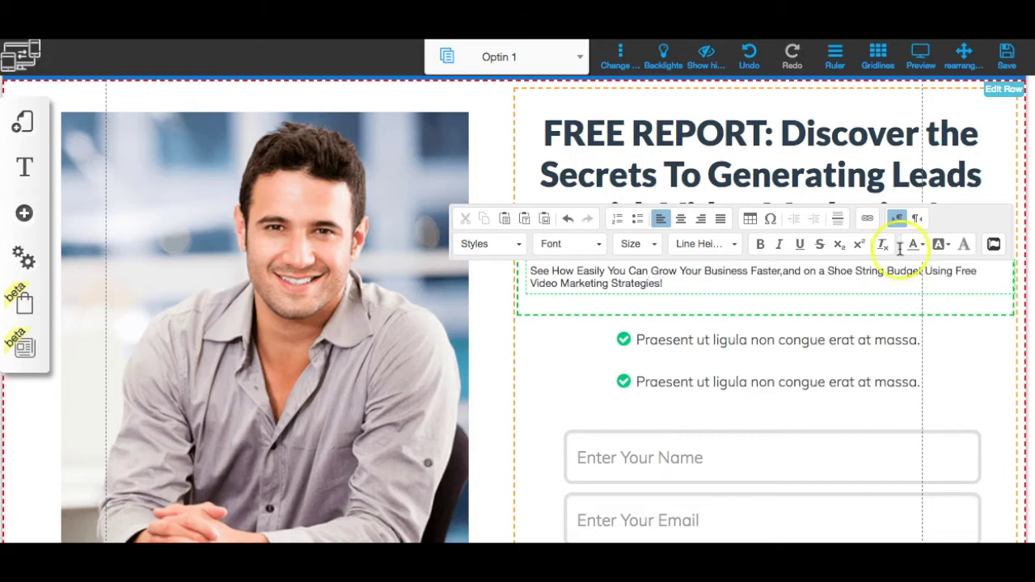
# Center the subheadline text and set its font size to 18
pyautogui.click(683, 219)
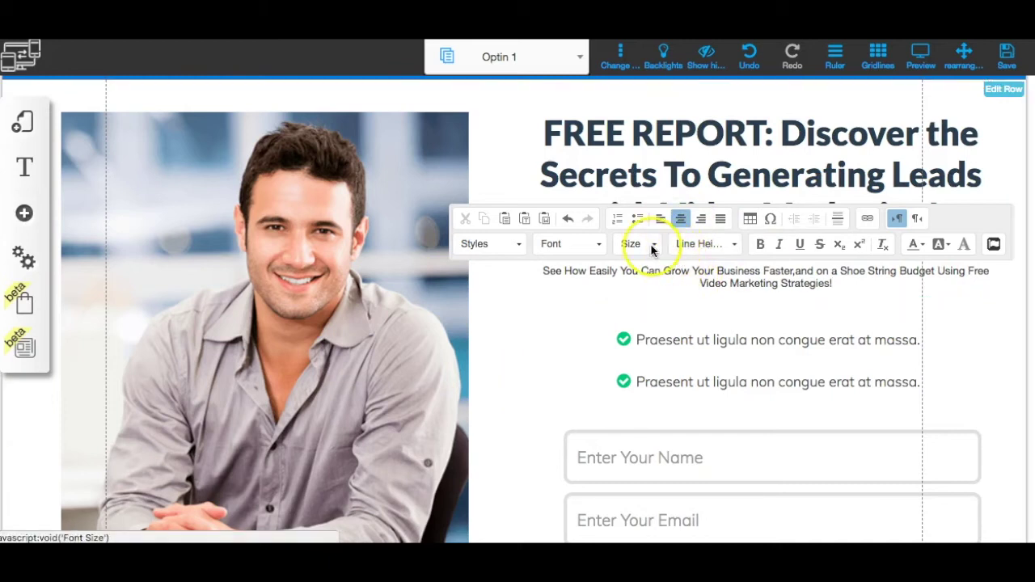
pyautogui.moveTo(547, 271); pyautogui.dragTo(828, 286)
pyautogui.click(651, 244)
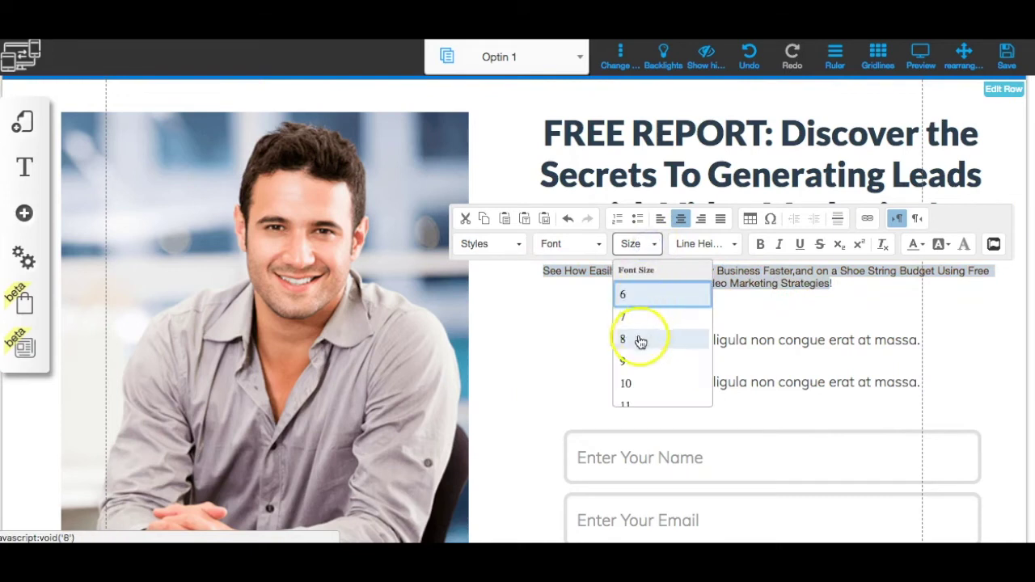
pyautogui.click(629, 383)
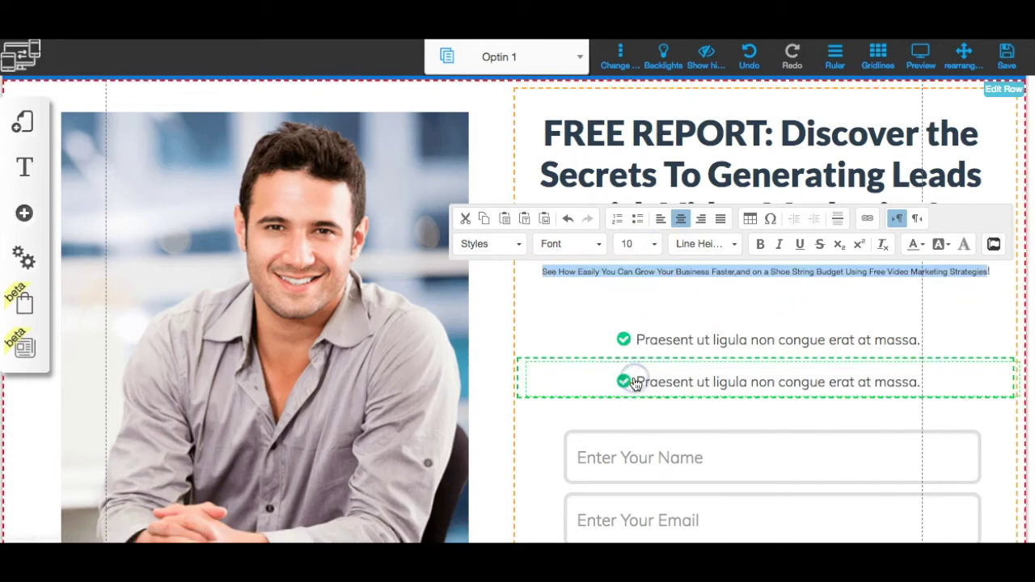
pyautogui.click(647, 241)
pyautogui.scroll(-3, 638, 329)
pyautogui.click(627, 345)
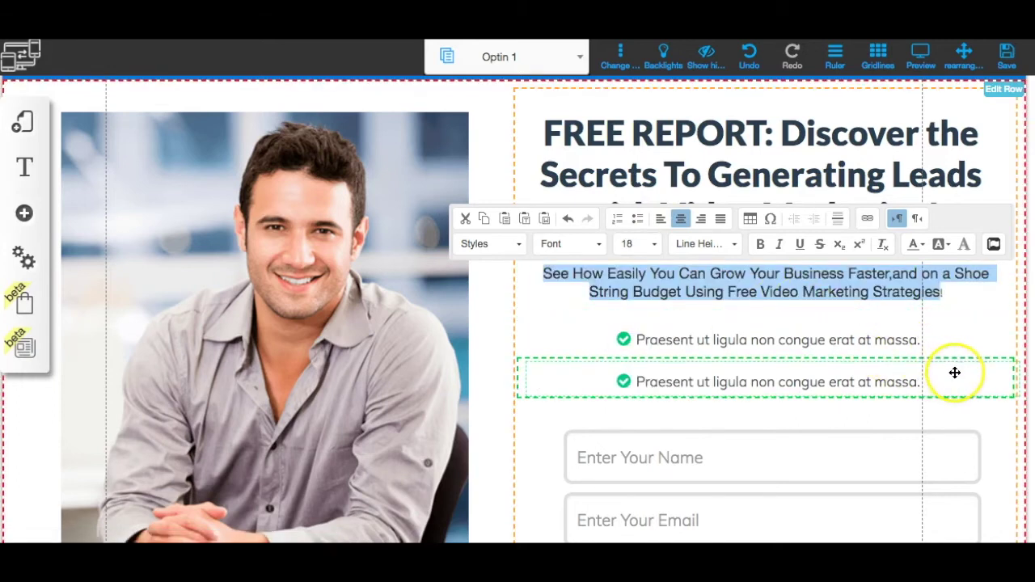
pyautogui.click(486, 91)
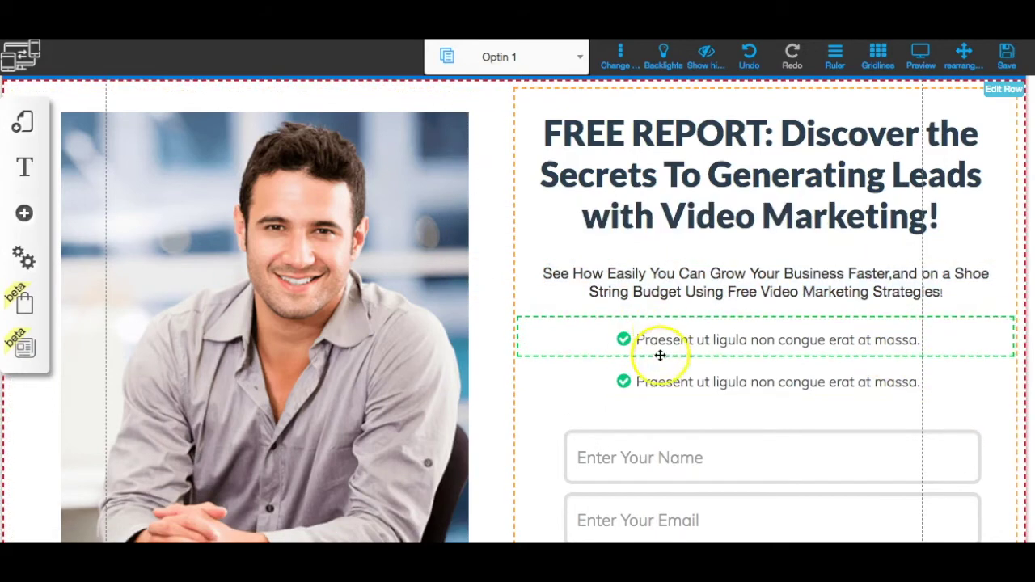
pyautogui.click(647, 341)
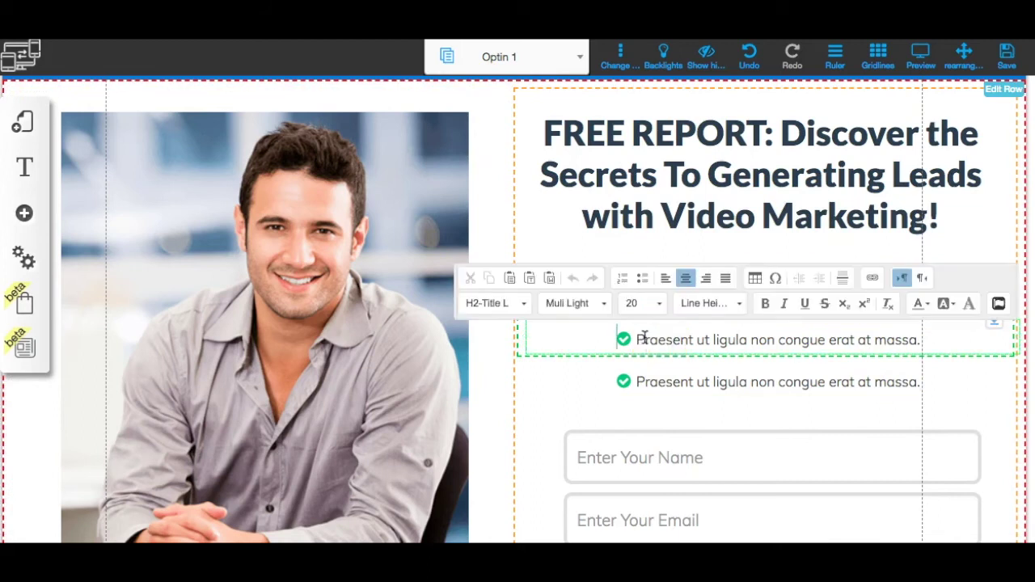
pyautogui.click(638, 341)
pyautogui.click(757, 385)
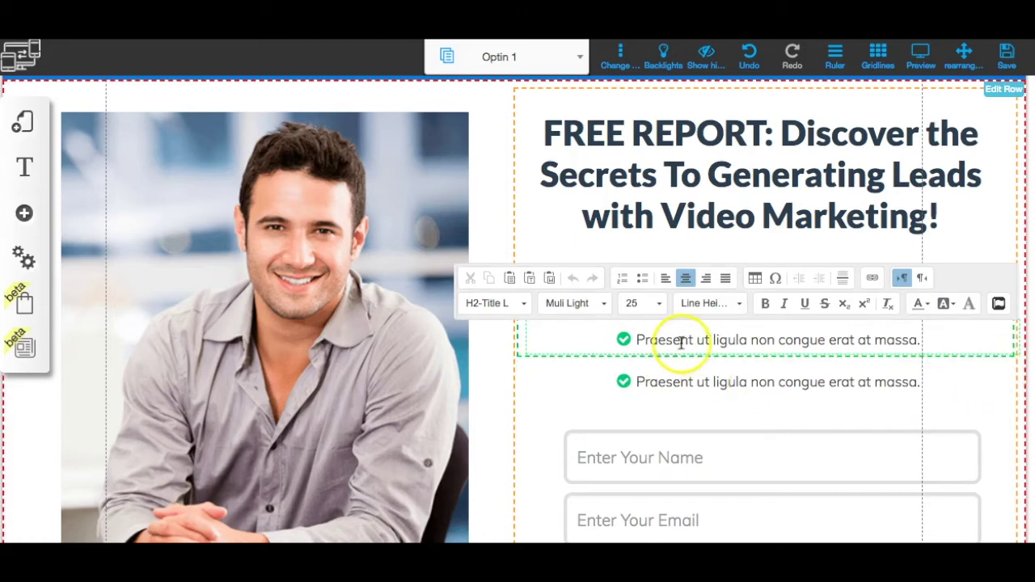
pyautogui.doubleClick(673, 340)
pyautogui.moveTo(636, 339); pyautogui.dragTo(899, 344)
pyautogui.click(899, 344)
pyautogui.moveTo(636, 340); pyautogui.dragTo(728, 340)
pyautogui.click(925, 273)
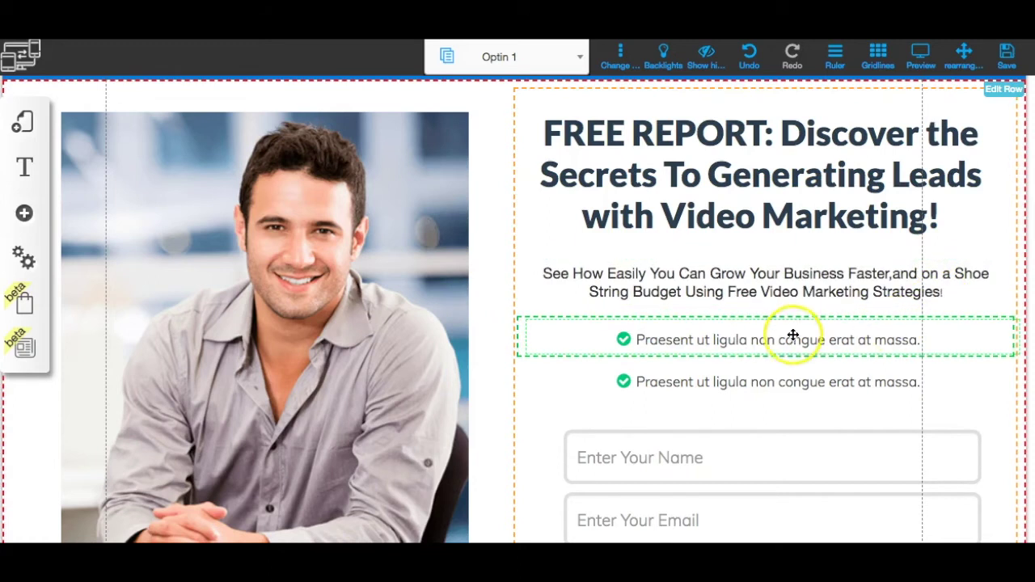
# Add "Inside You'll Discover:" on its own line at the end of the subheadline, after "Strategies!"
pyautogui.click(832, 278)
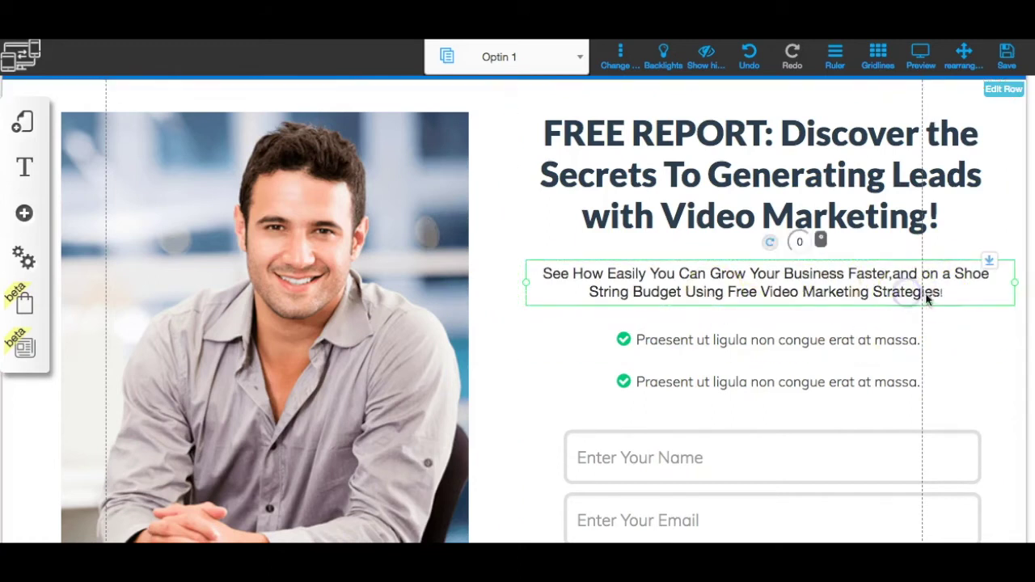
pyautogui.click(941, 294)
pyautogui.click(947, 294)
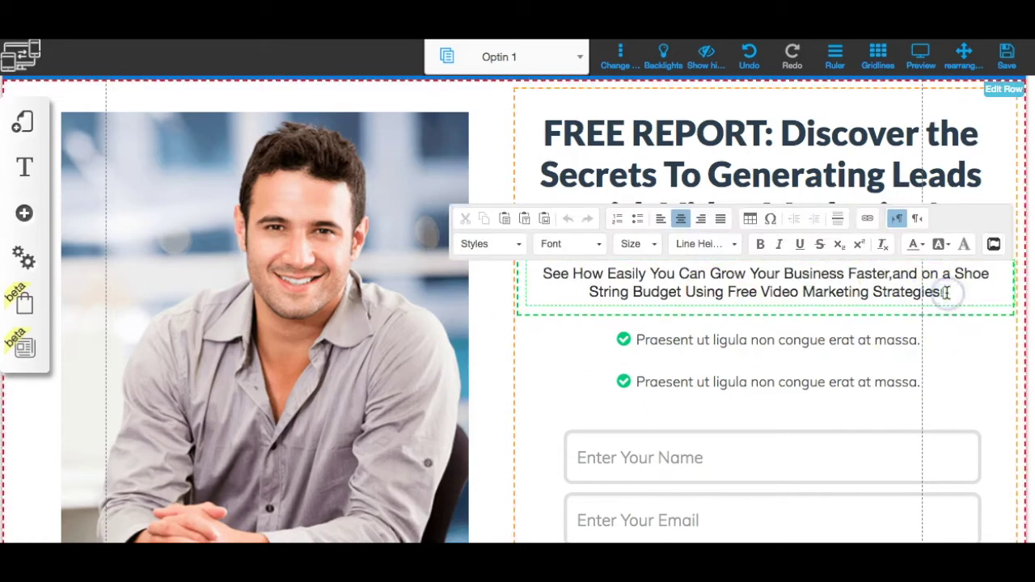
pyautogui.write('Inside')
pyautogui.press('BackSpace')
pyautogui.press('BackSpace')
pyautogui.press('BackSpace')
pyautogui.press('BackSpace')
pyautogui.press('BackSpace')
pyautogui.press('BackSpace')
pyautogui.press('BackSpace')
pyautogui.press('BackSpace')
pyautogui.write("! Inside You'll Discover:")
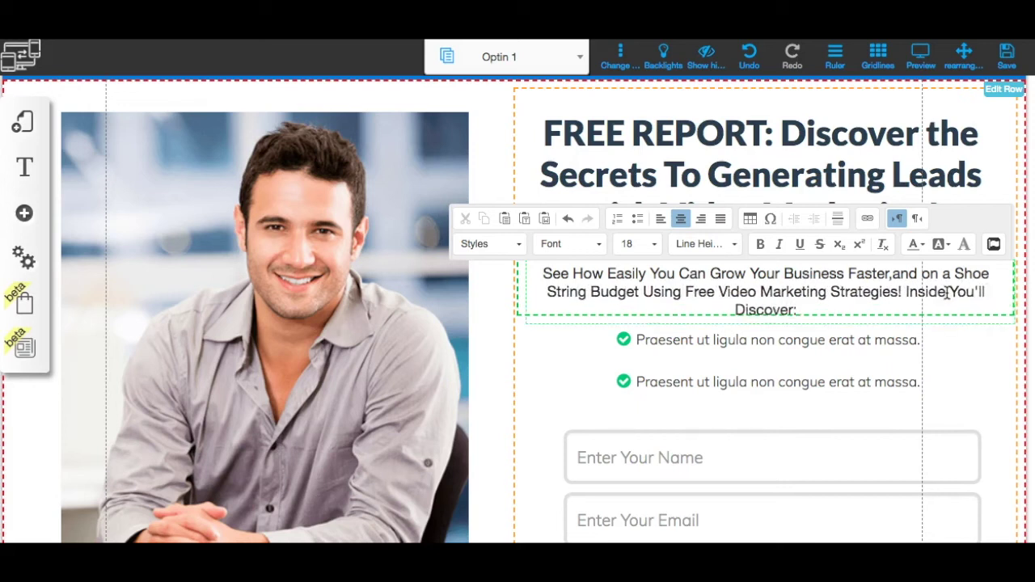
pyautogui.click(906, 290)
pyautogui.press('Return')
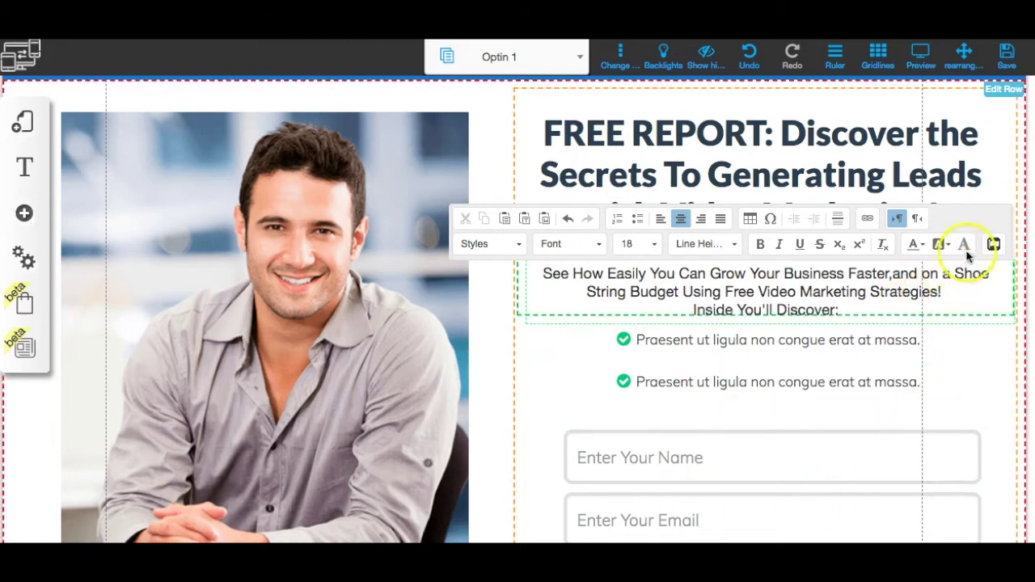
pyautogui.click(499, 371)
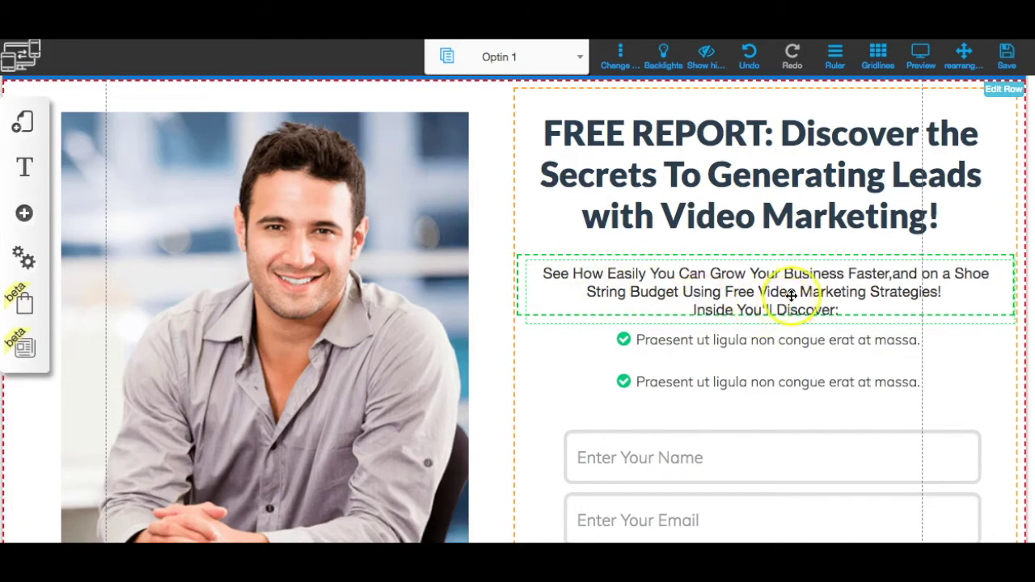
# Extend the subheadline's container downward to fit the three lines of text and reposition the text box inside it
pyautogui.click(962, 307)
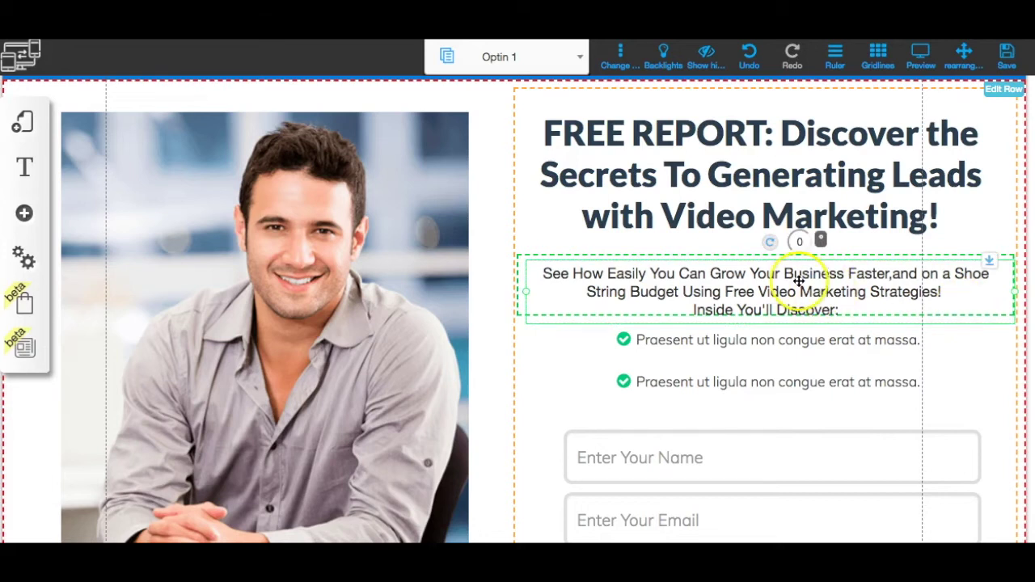
pyautogui.moveTo(799, 281); pyautogui.dragTo(623, 277)
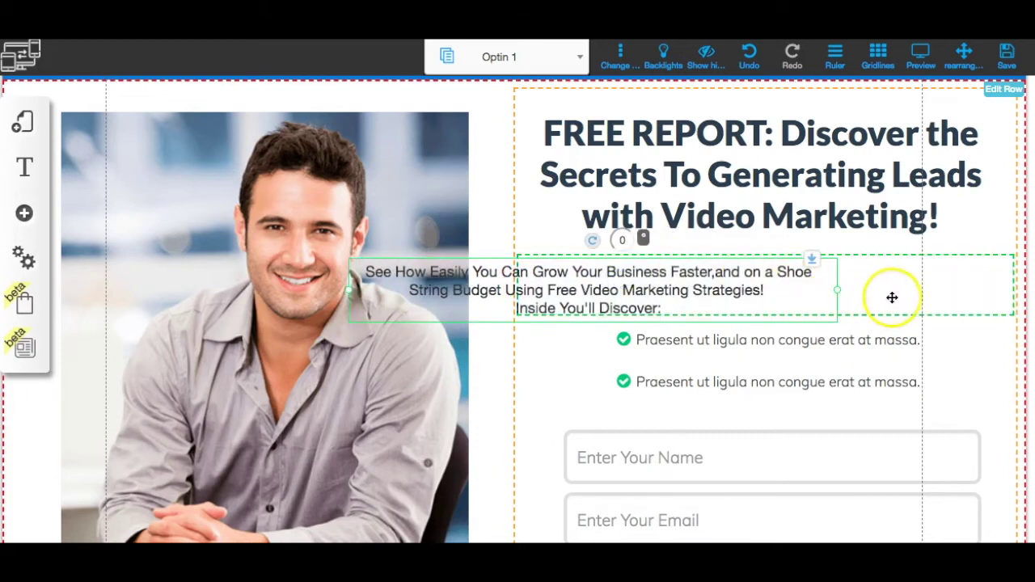
pyautogui.click(959, 299)
pyautogui.click(767, 318)
pyautogui.moveTo(767, 318); pyautogui.dragTo(765, 332)
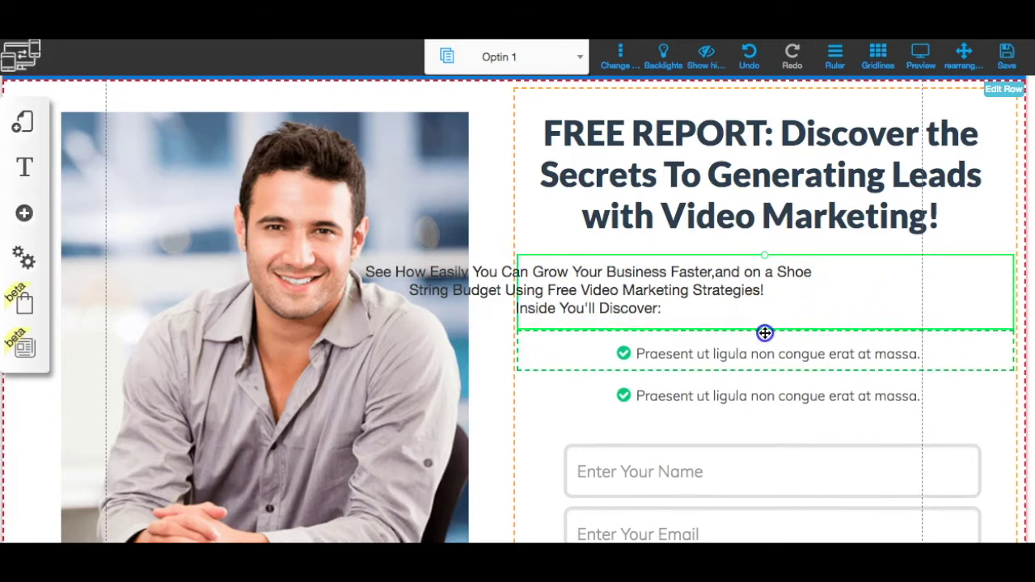
pyautogui.moveTo(611, 283); pyautogui.dragTo(792, 288)
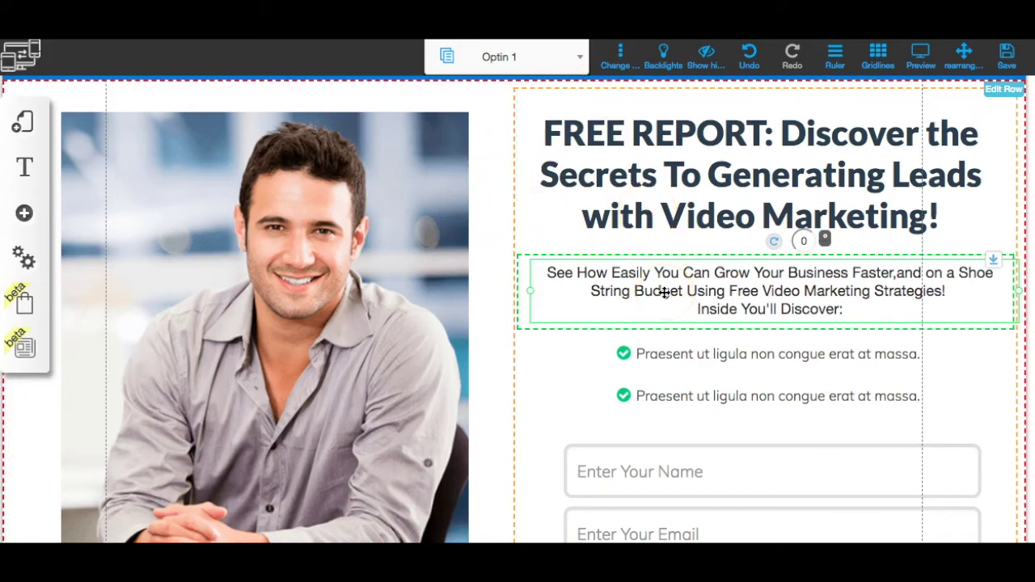
pyautogui.moveTo(664, 293)
pyautogui.mouseDown()
pyautogui.moveTo(529, 296)
pyautogui.moveTo(524, 262)
pyautogui.mouseUp()
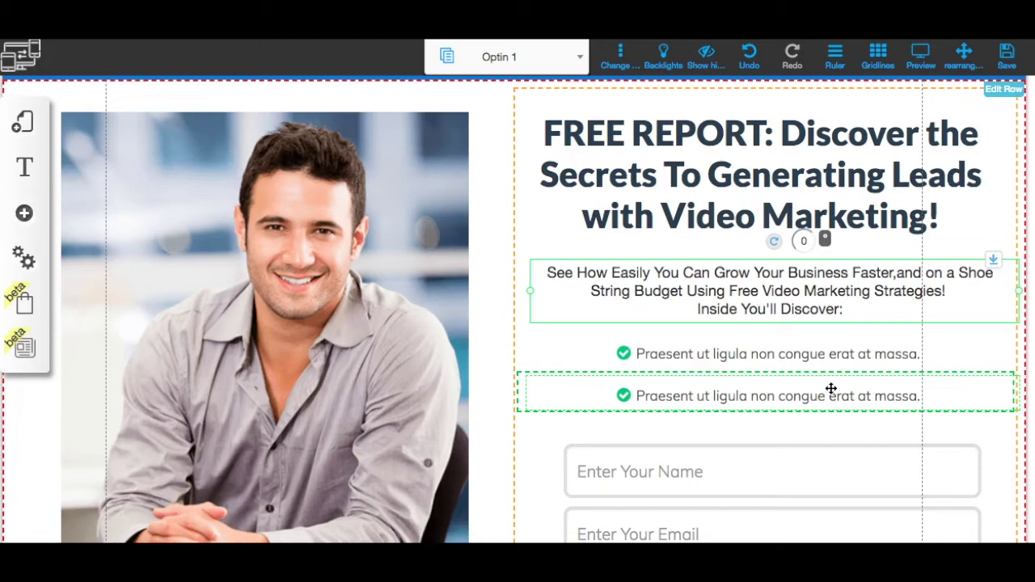
# Replace the first bullet's placeholder text with "How to Generate Quality Leads that Chase You!"
pyautogui.click(751, 347)
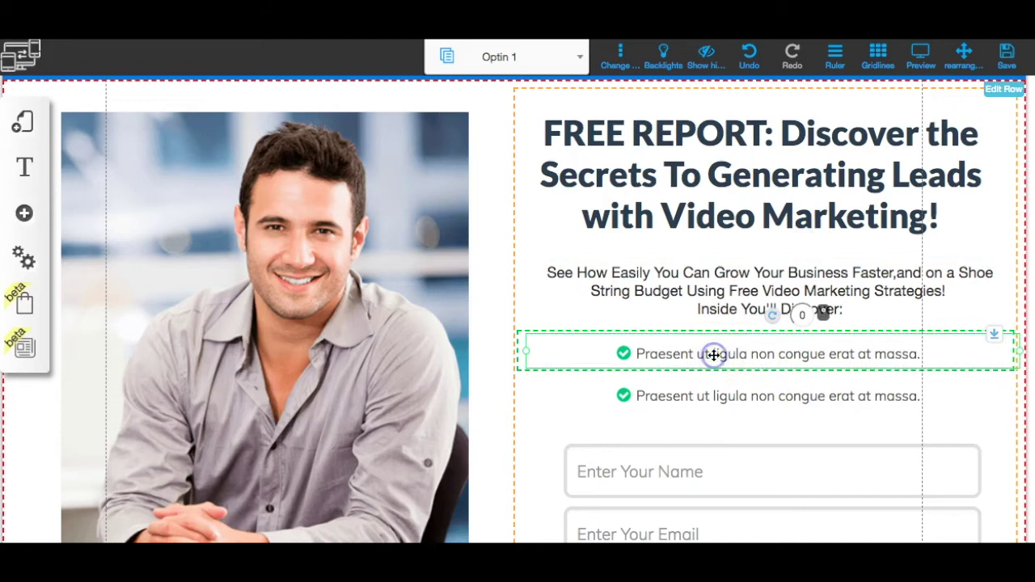
pyautogui.click(678, 354)
pyautogui.moveTo(639, 353); pyautogui.dragTo(925, 354)
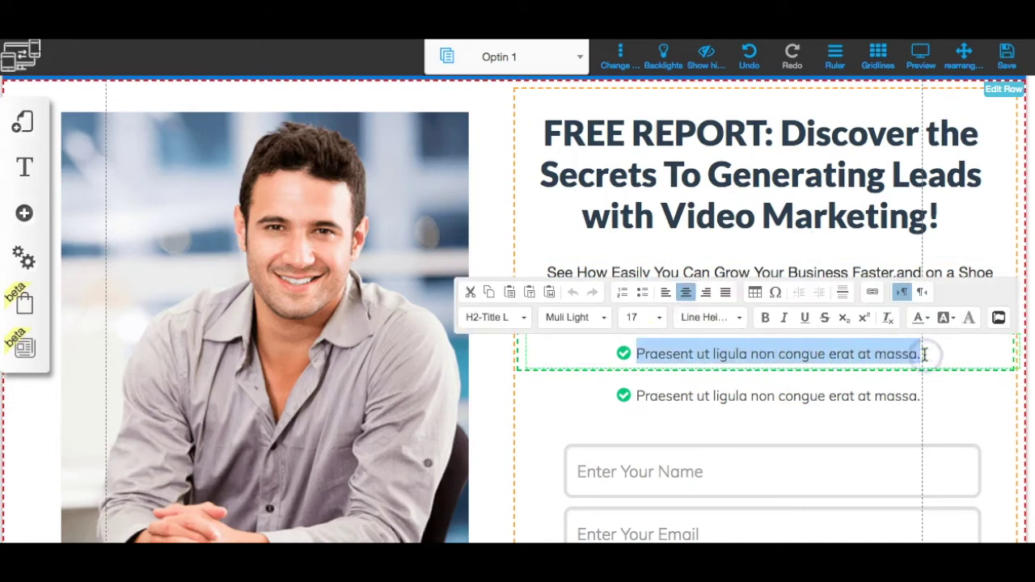
pyautogui.write('How to Generate Quali')
pyautogui.press('BackSpace')
pyautogui.press('BackSpace')
pyautogui.press('BackSpace')
pyautogui.write('ality Leads that Chase You!')
# Replace the second bullet's placeholder text with "Get Your Videos To Sell for You 24/7"
pyautogui.click(696, 391)
pyautogui.click(668, 395)
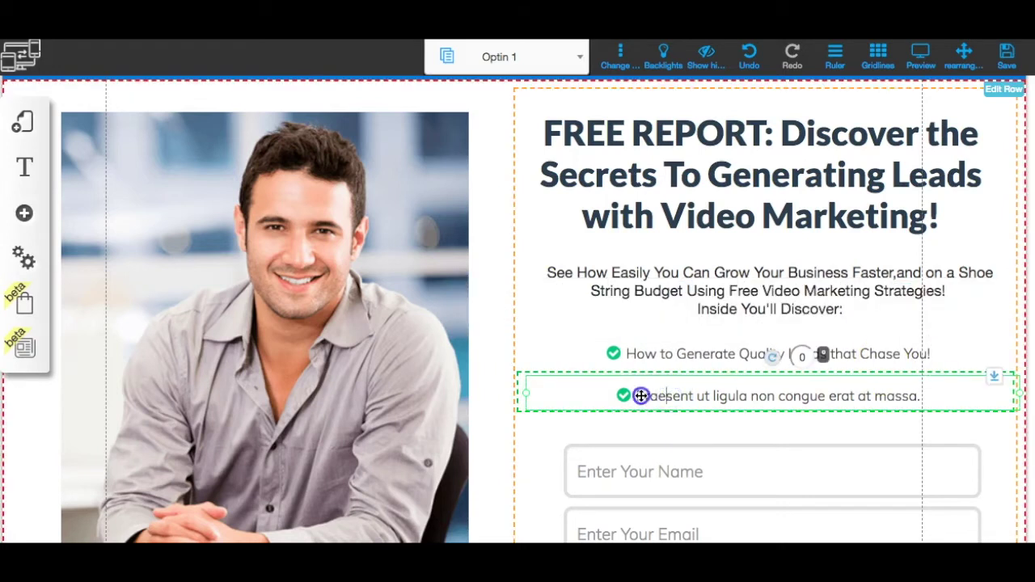
pyautogui.moveTo(629, 395); pyautogui.dragTo(919, 396)
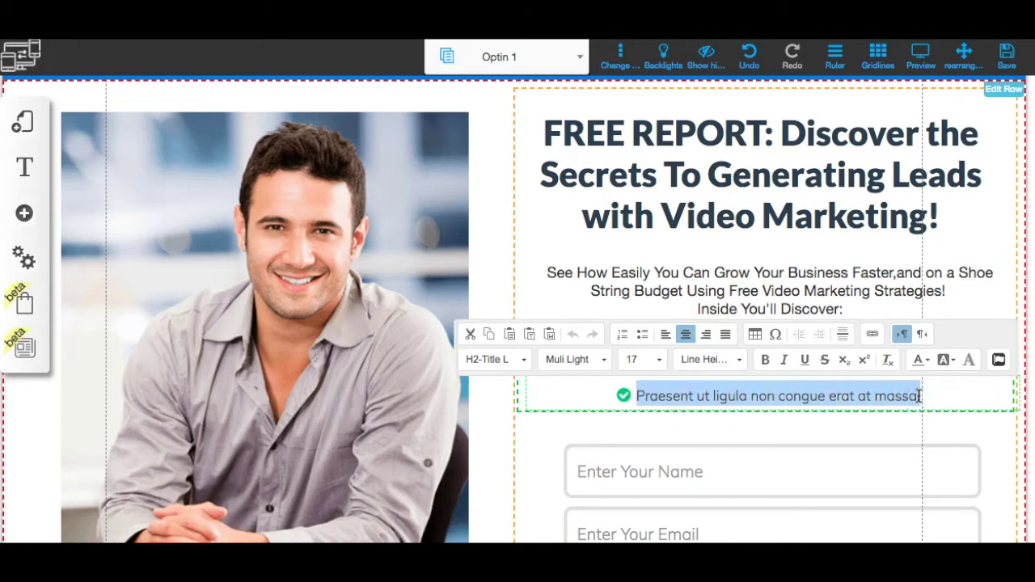
pyautogui.write('Get Your Videos To Sell for You 24/')
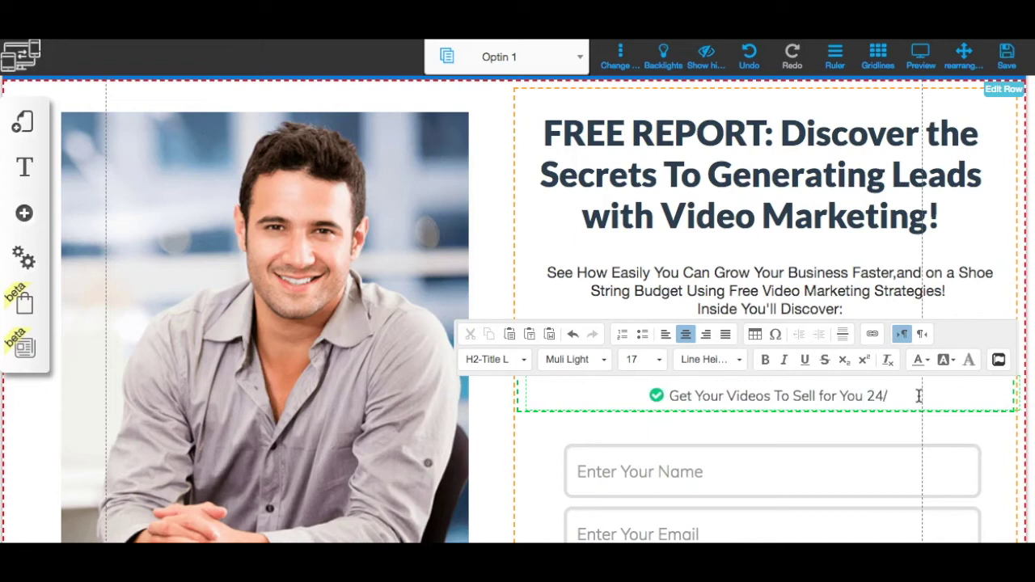
pyautogui.write('7')
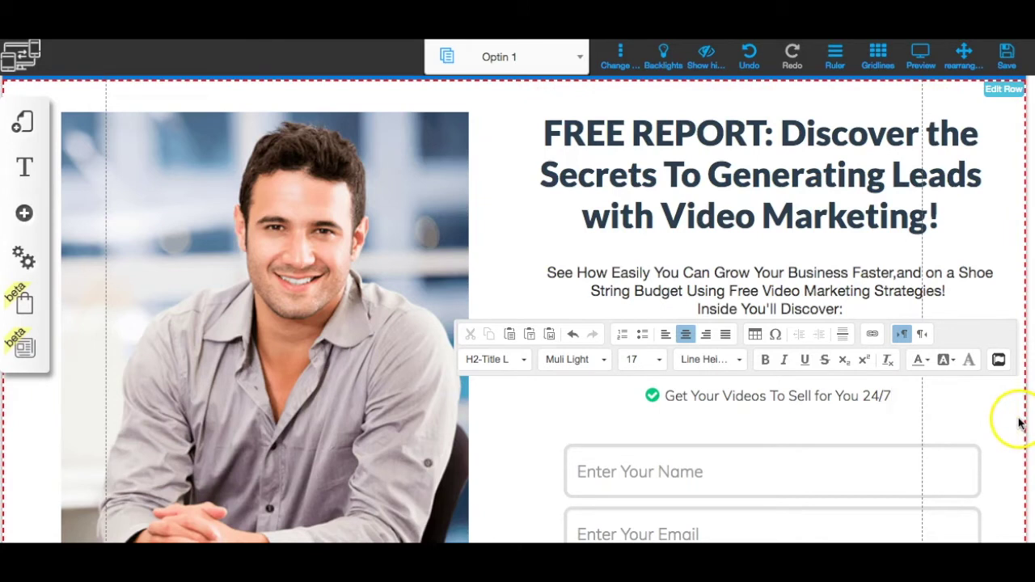
pyautogui.click(492, 445)
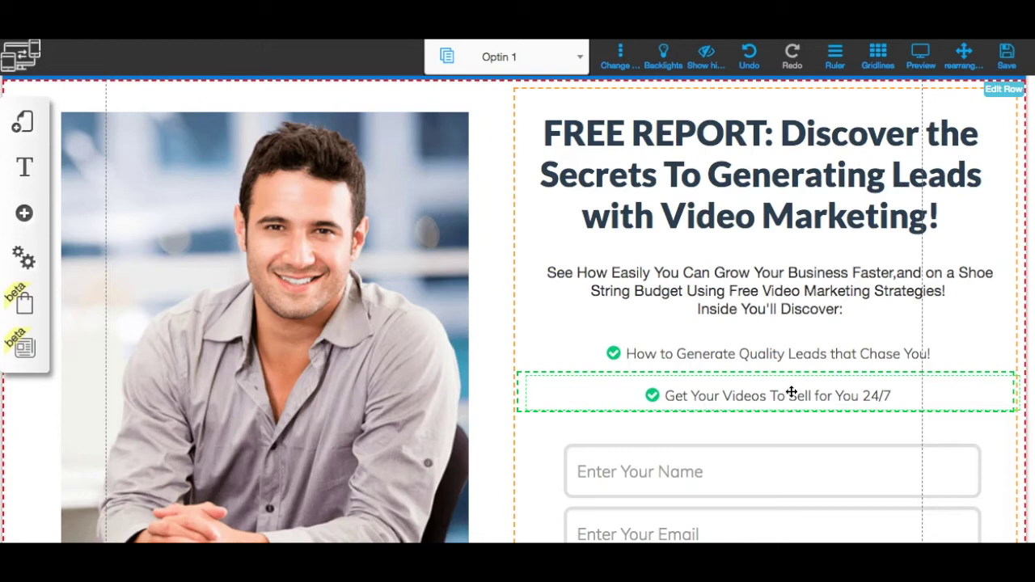
# Configure the opt-in form to use MailingBoss with the "10 Youtube Tips" list
pyautogui.scroll(-3, 791, 392)
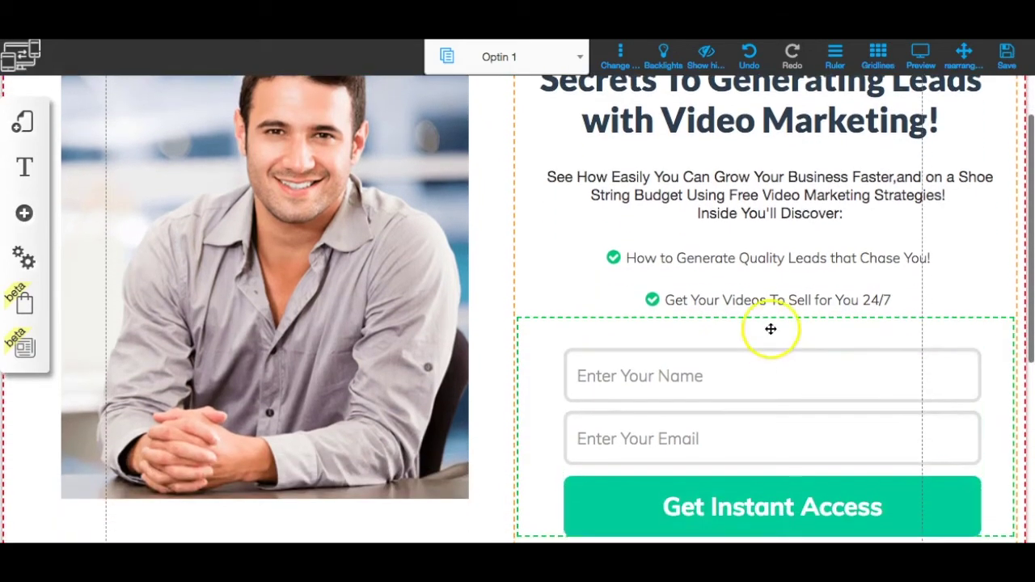
pyautogui.scroll(-2, 770, 328)
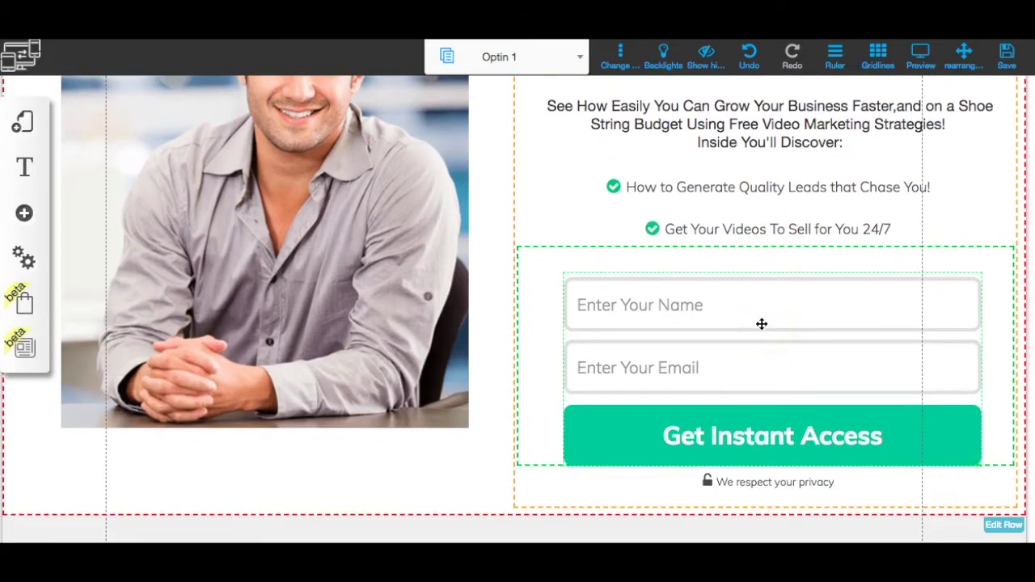
pyautogui.click(737, 366)
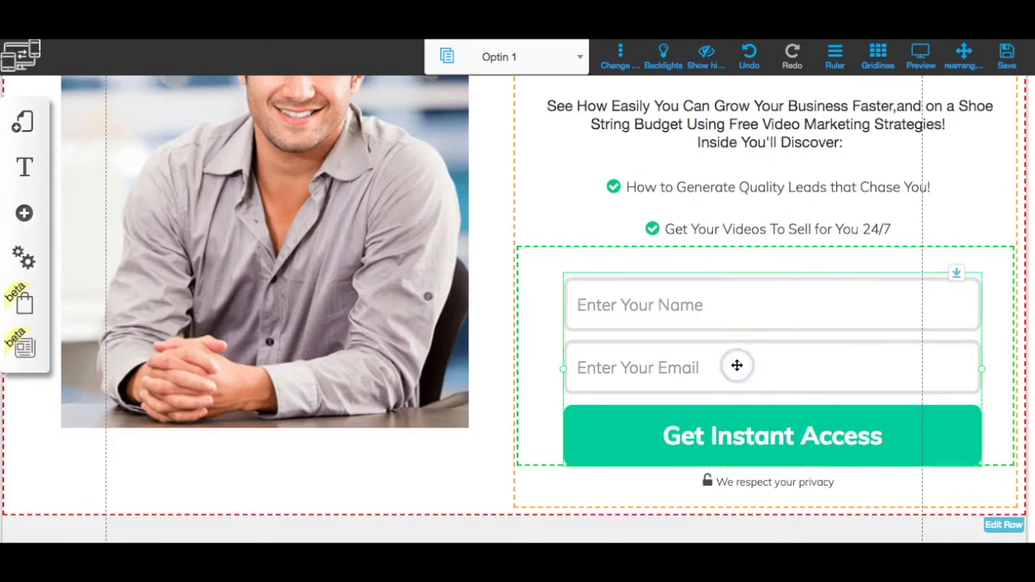
pyautogui.click(737, 365)
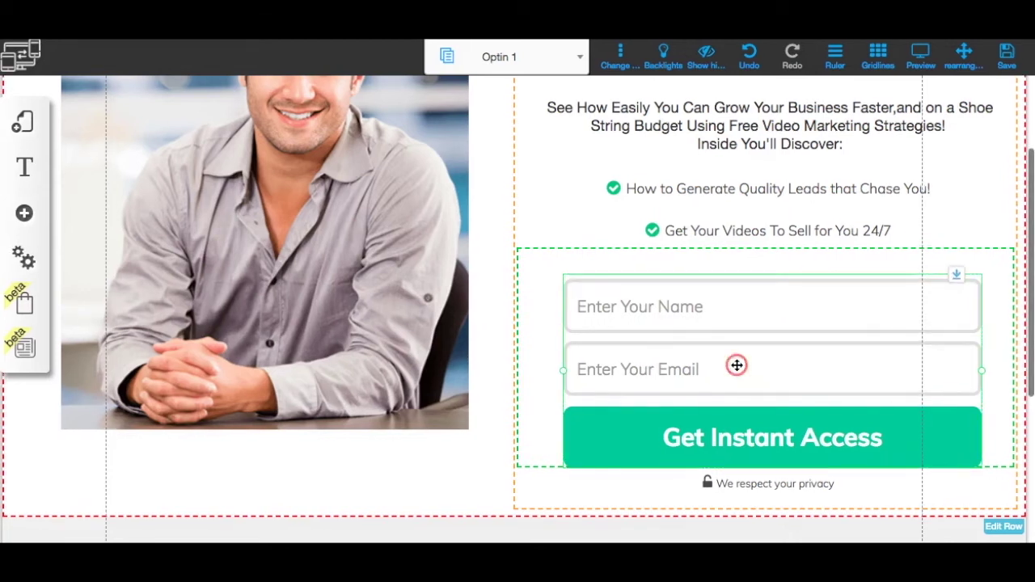
pyautogui.click(465, 137)
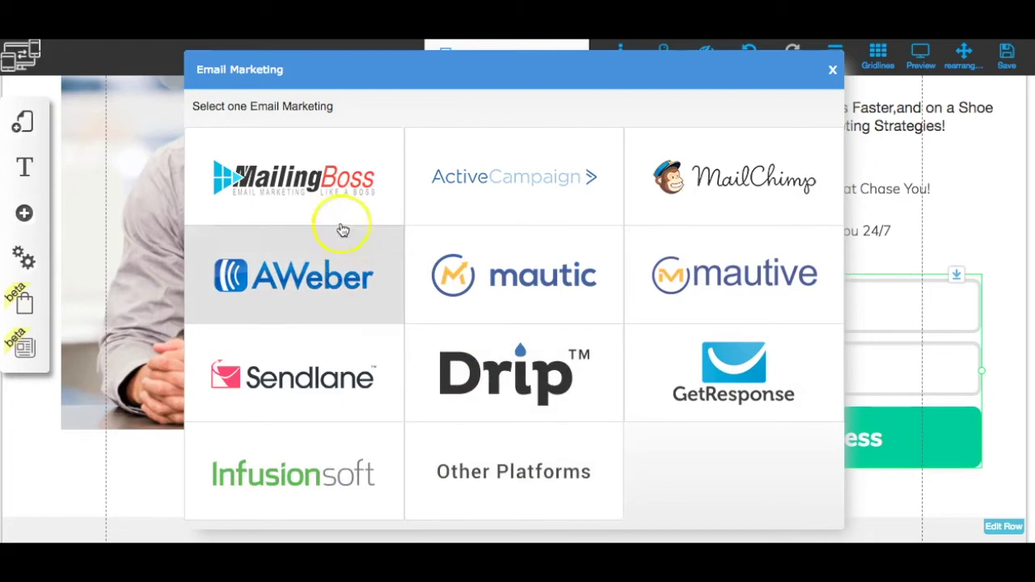
pyautogui.click(313, 191)
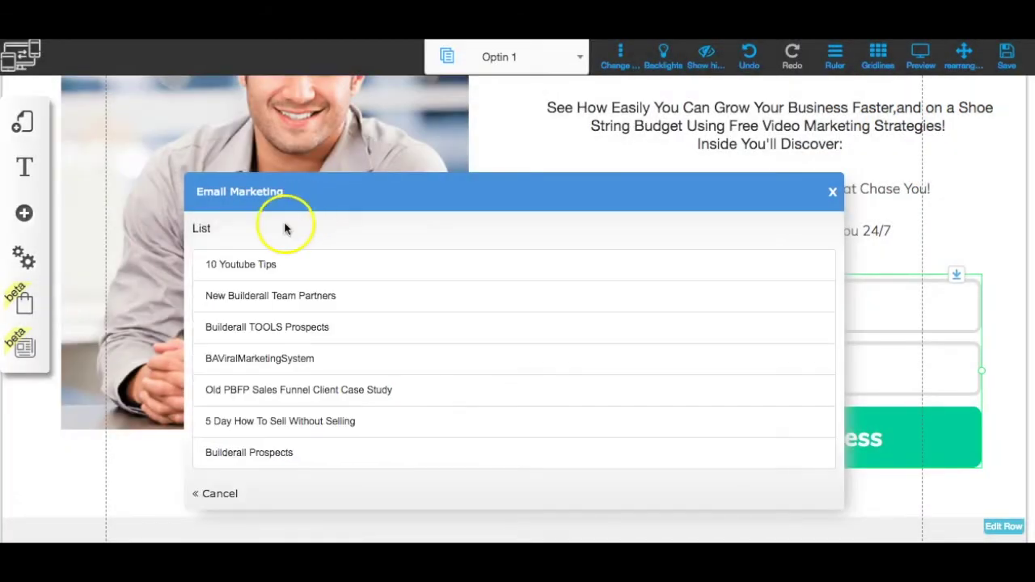
pyautogui.click(243, 267)
pyautogui.click(325, 284)
pyautogui.click(305, 295)
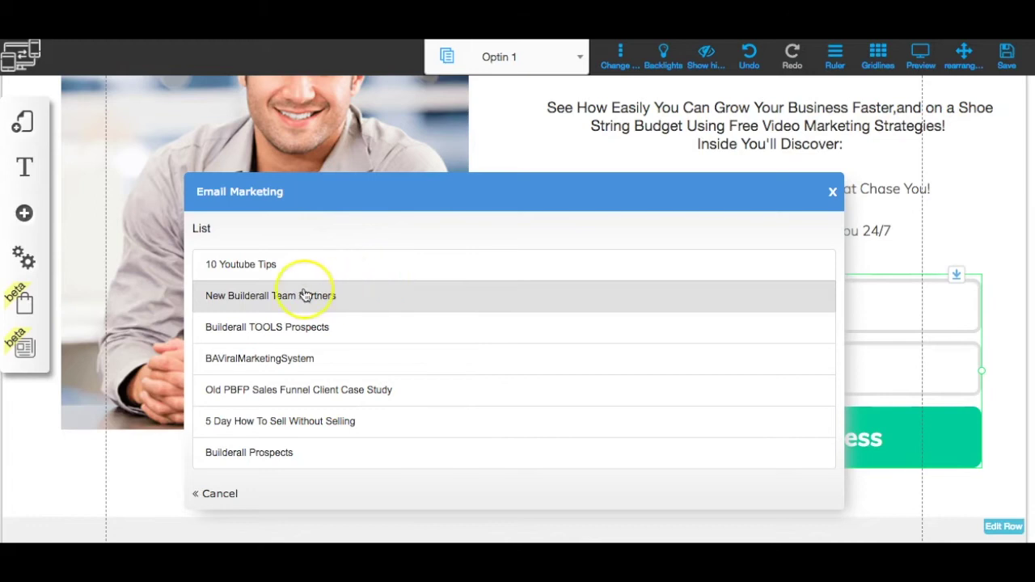
pyautogui.click(278, 264)
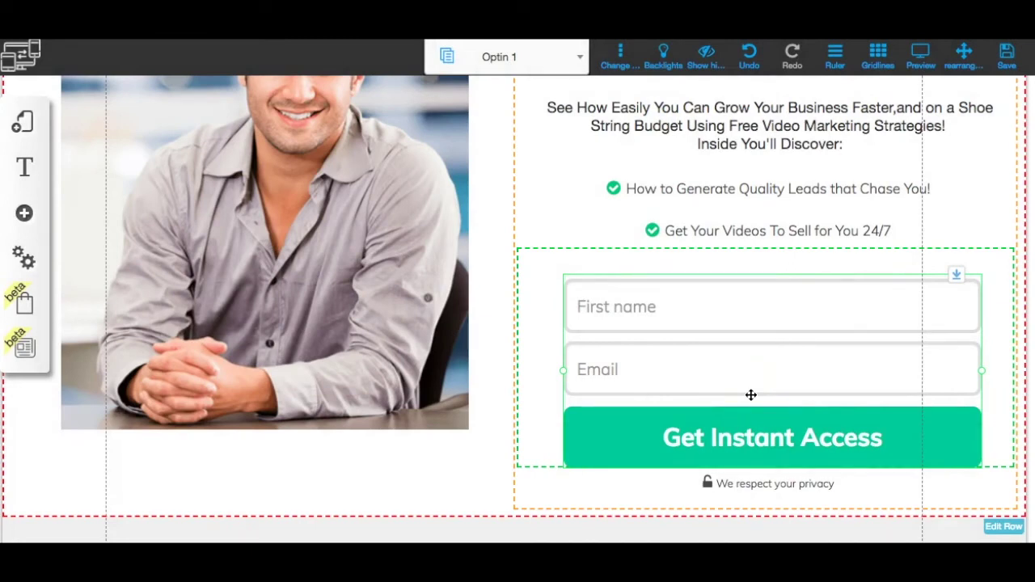
# Link the opt-in form's Subscription Confirmed action to the tripwire page
pyautogui.click(740, 365)
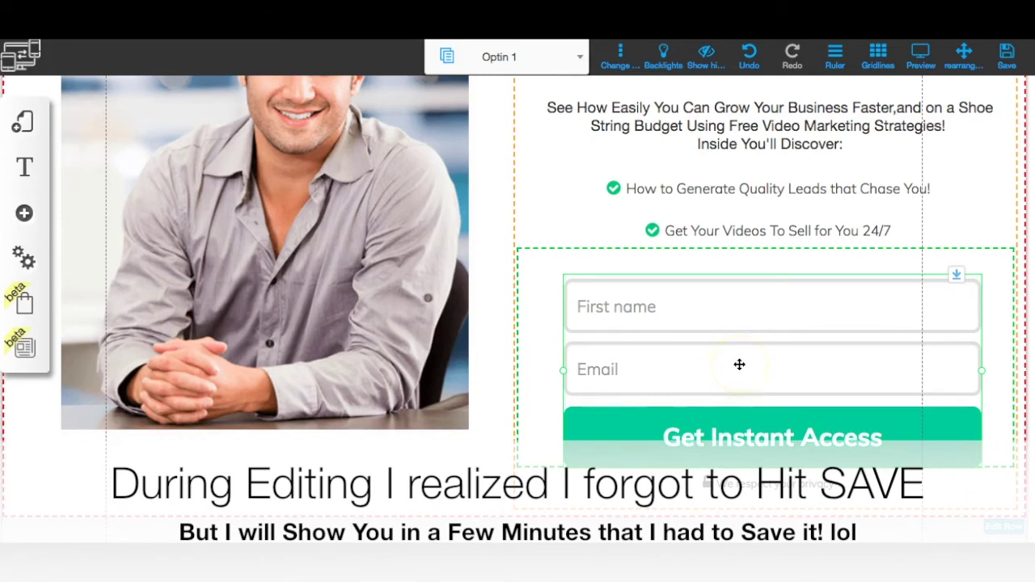
pyautogui.rightClick(740, 364)
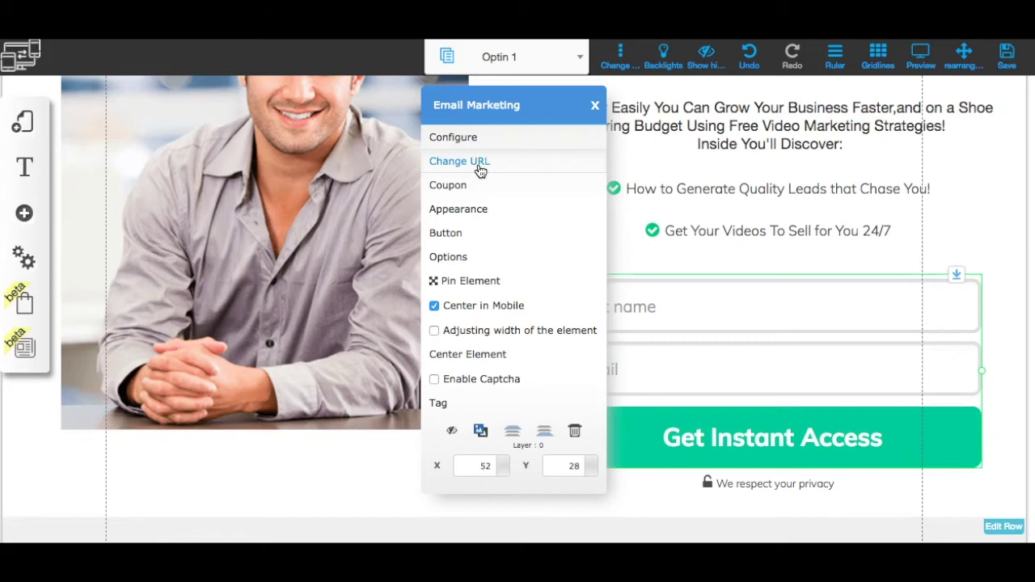
pyautogui.click(459, 161)
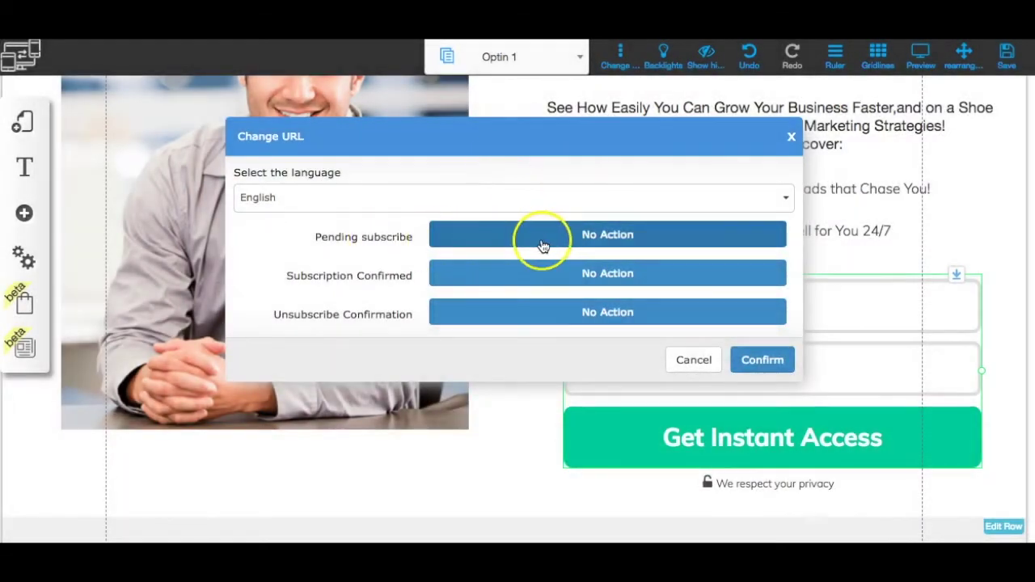
pyautogui.click(508, 278)
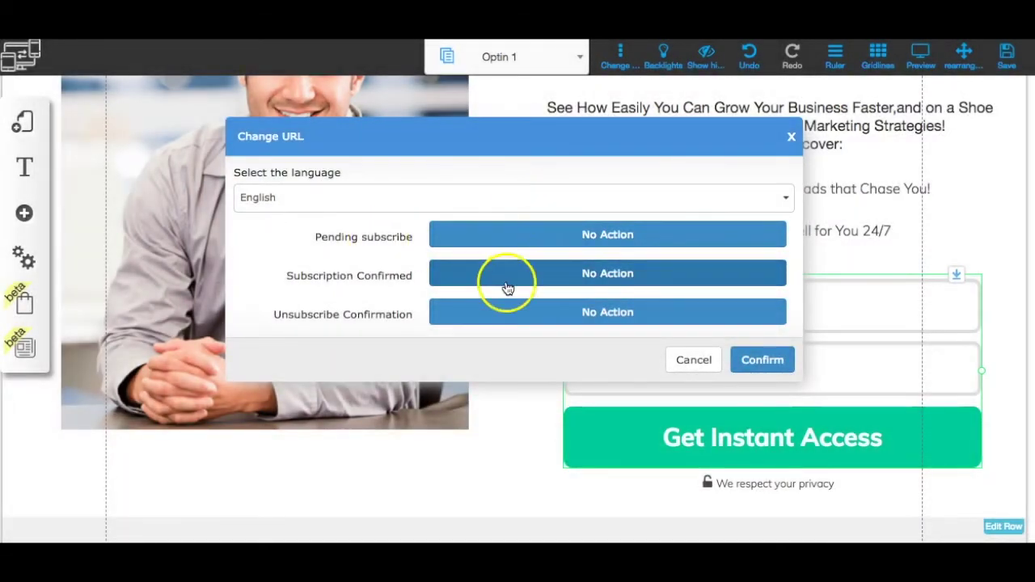
pyautogui.click(628, 279)
pyautogui.click(533, 223)
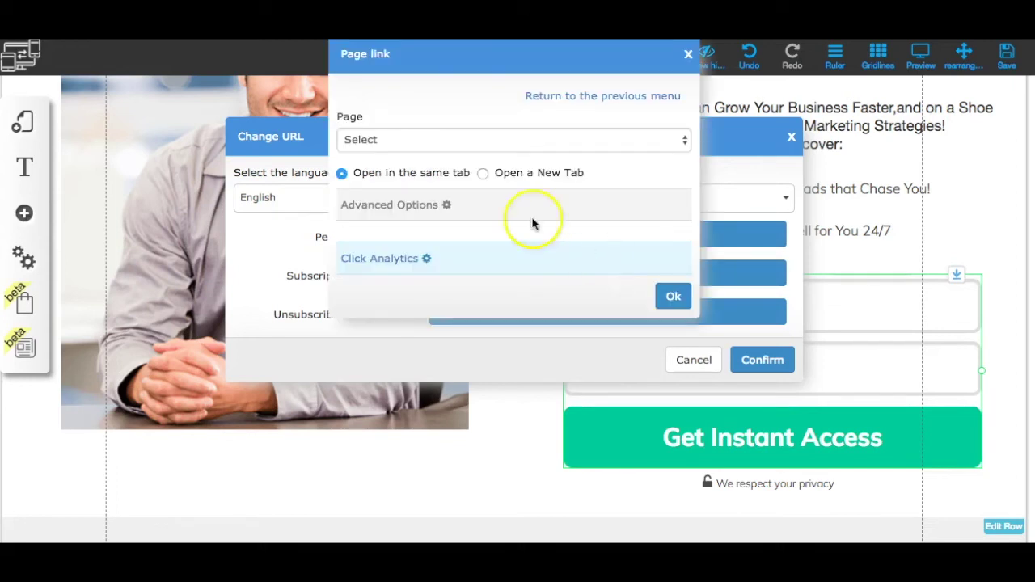
pyautogui.click(480, 141)
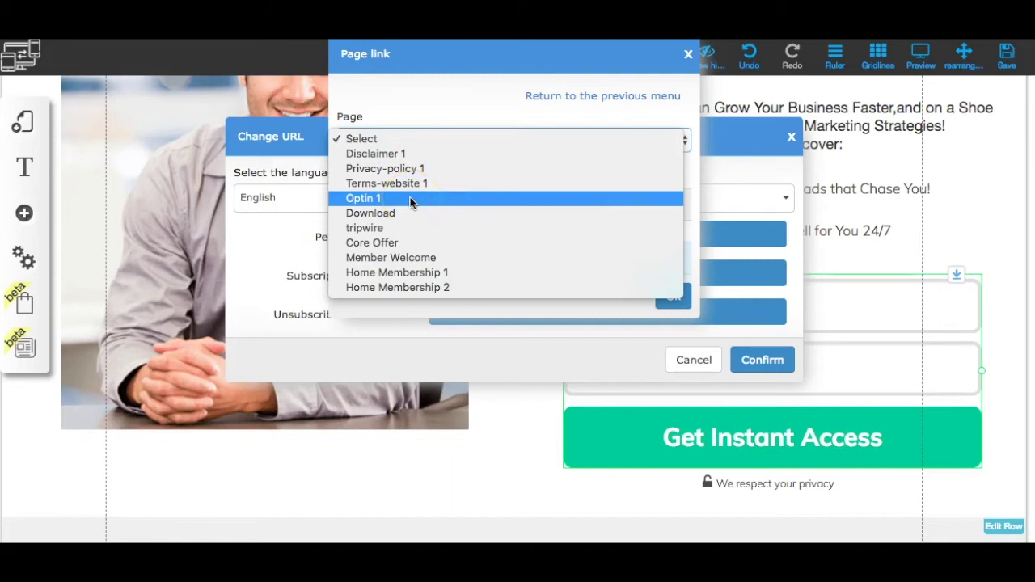
pyautogui.click(424, 265)
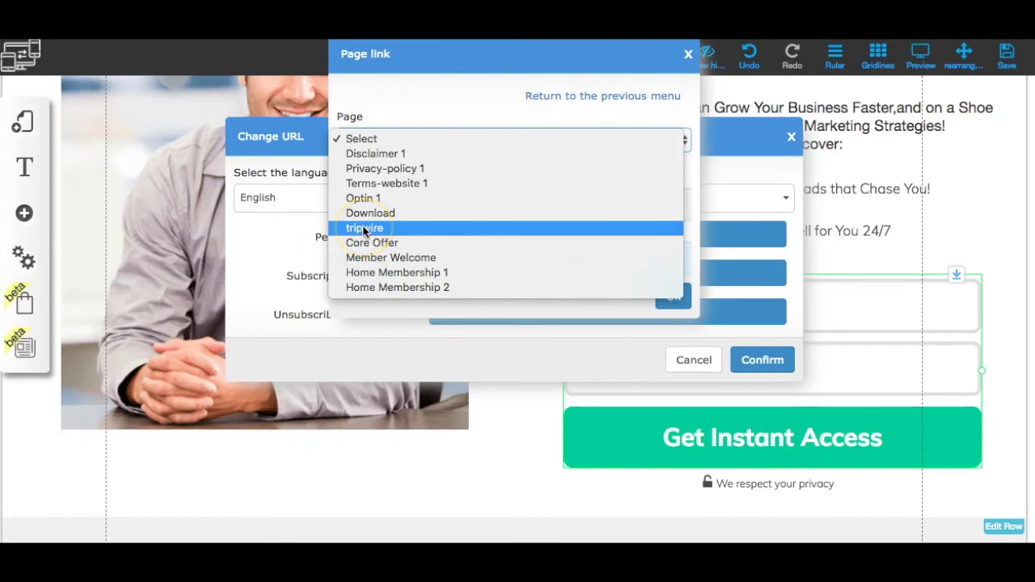
pyautogui.click(364, 229)
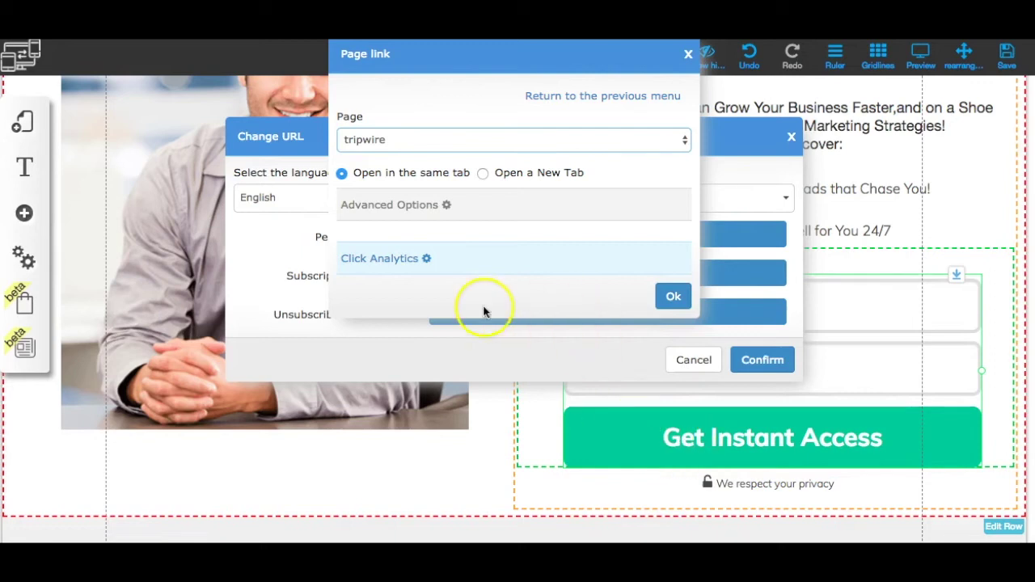
pyautogui.click(673, 297)
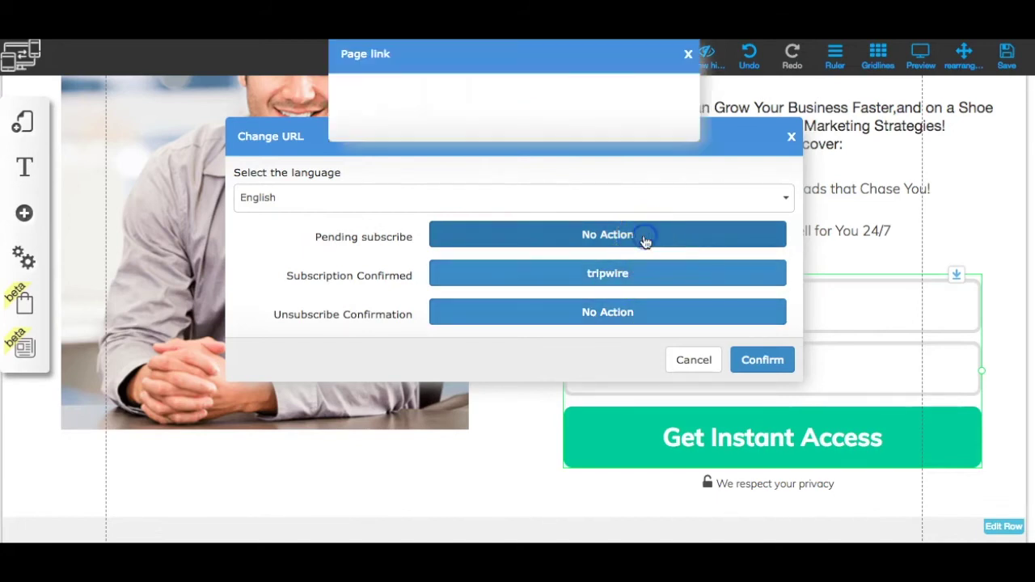
# Link the form's Pending subscribe action to the tripwire page and save the URL settings
pyautogui.click(496, 208)
pyautogui.click(485, 141)
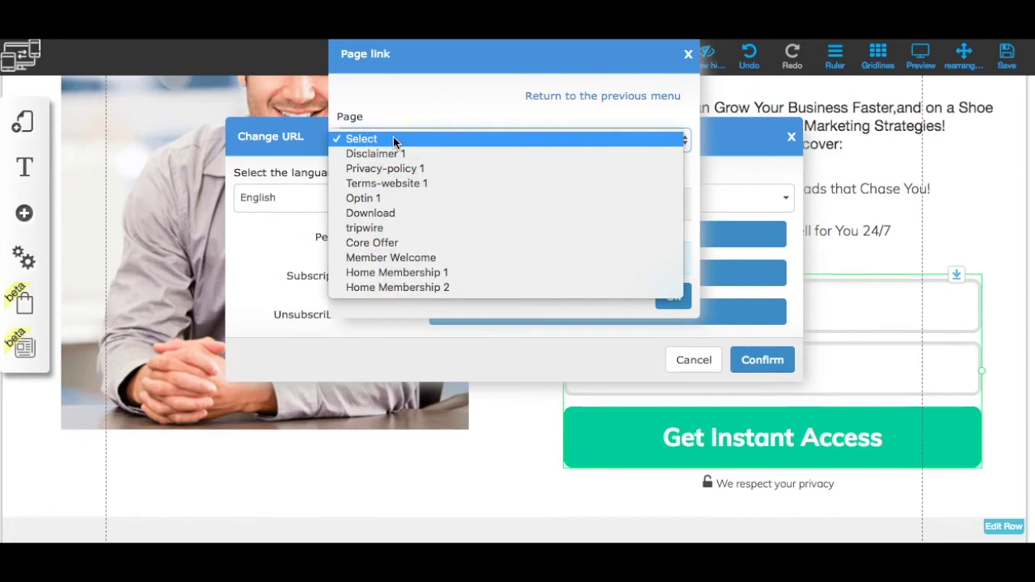
pyautogui.click(377, 229)
pyautogui.click(672, 297)
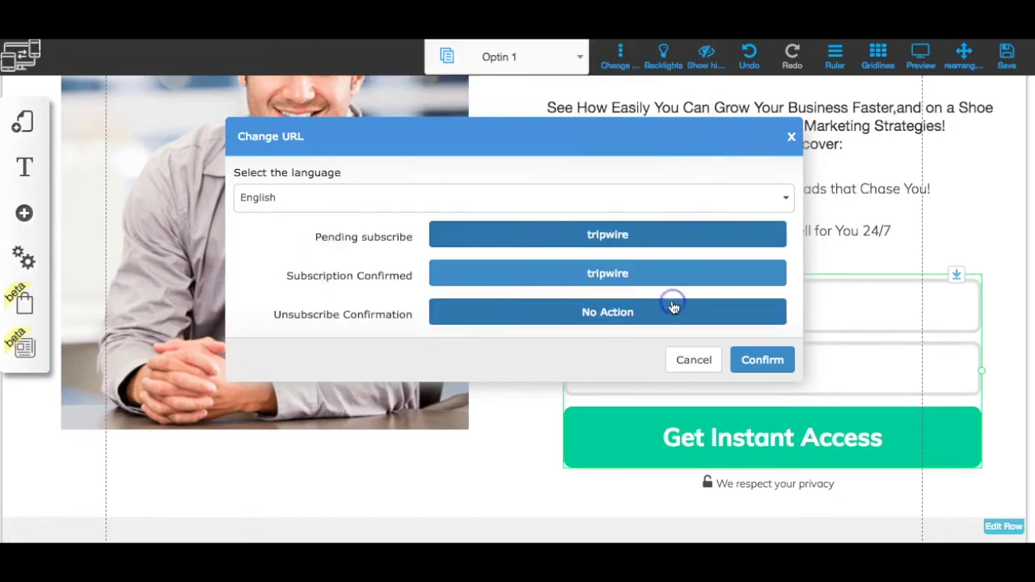
pyautogui.click(758, 364)
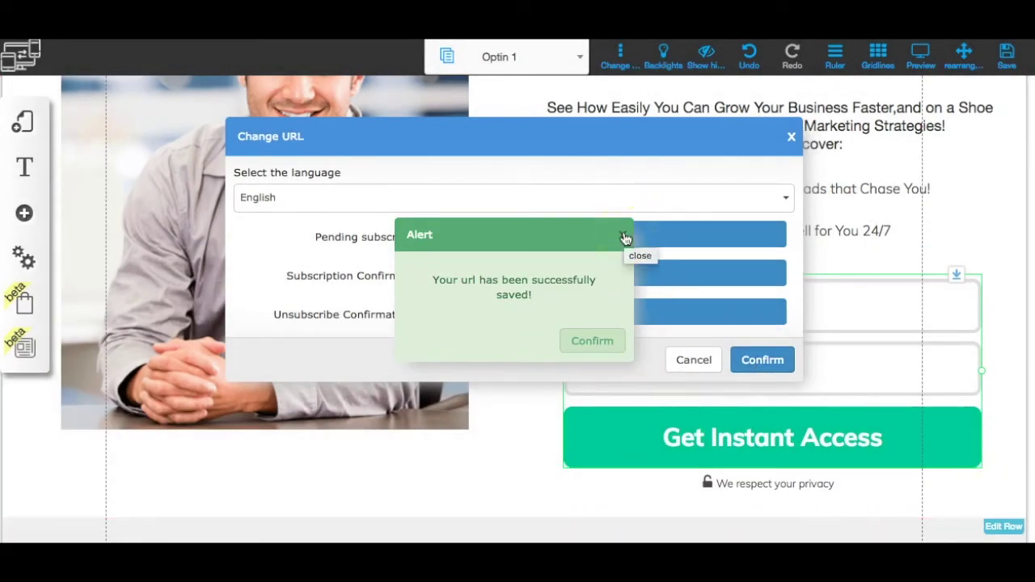
pyautogui.click(588, 342)
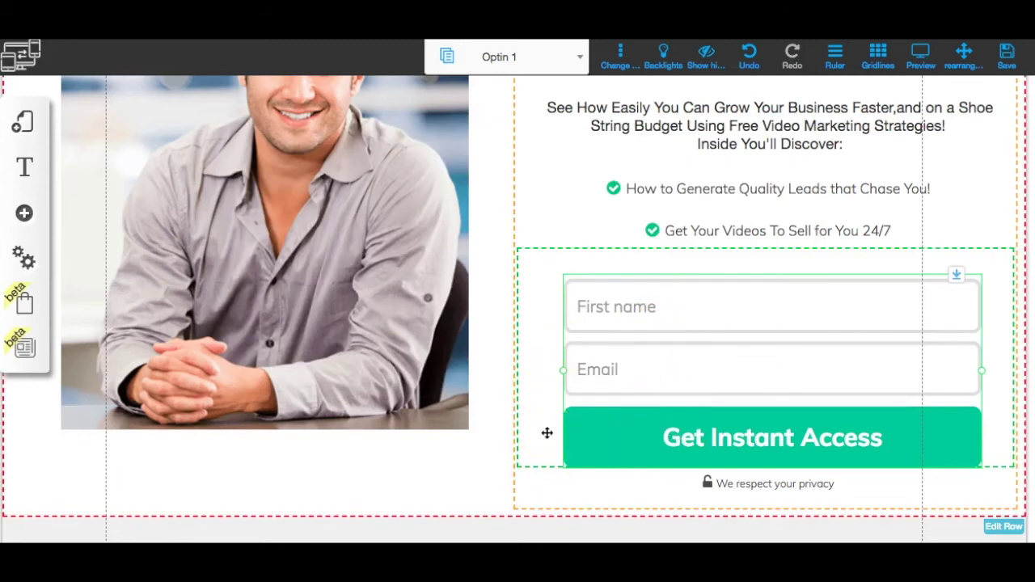
# Shift the opt-in form toward the photo and extend its container downward to add space above the privacy line
pyautogui.scroll(-1, 547, 434)
pyautogui.click(540, 391)
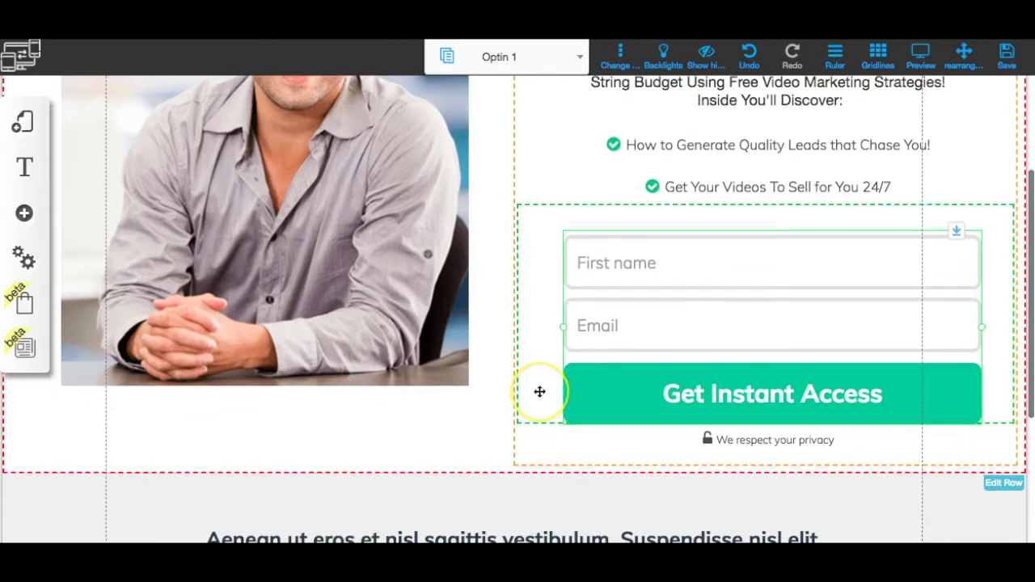
pyautogui.moveTo(539, 391)
pyautogui.mouseDown()
pyautogui.moveTo(545, 226)
pyautogui.moveTo(536, 390)
pyautogui.mouseUp()
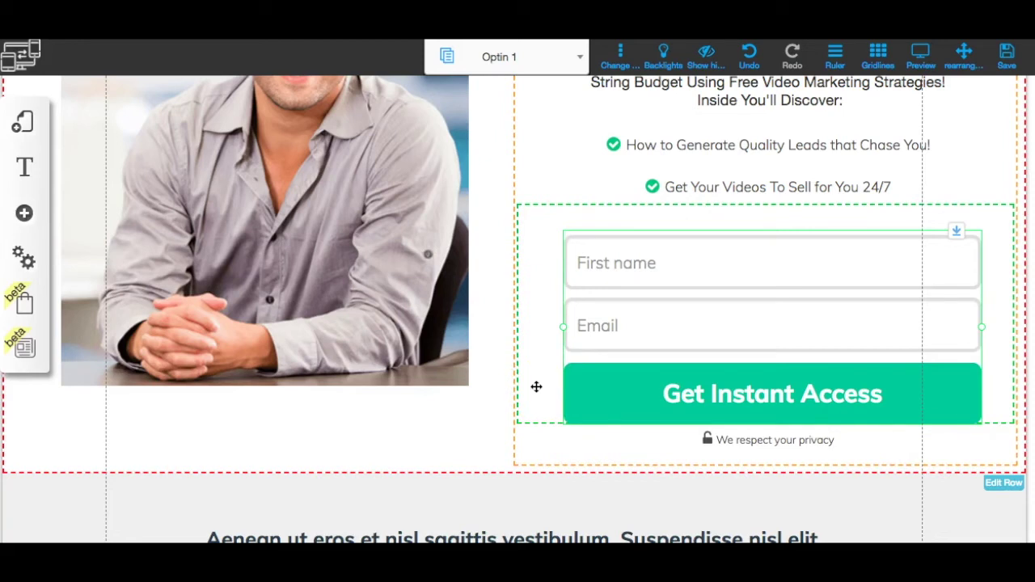
pyautogui.moveTo(617, 404); pyautogui.dragTo(482, 413)
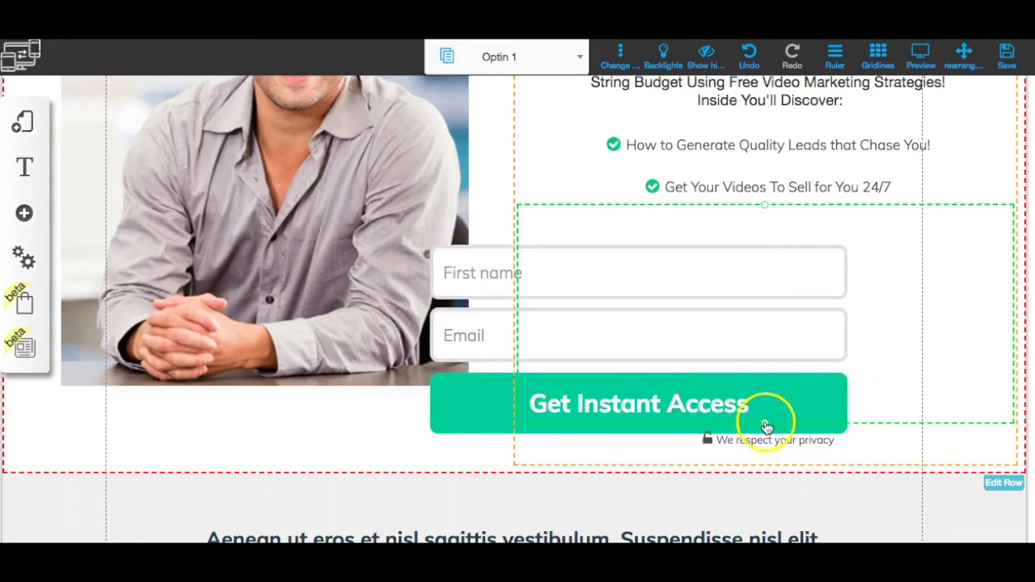
pyautogui.moveTo(765, 424); pyautogui.dragTo(765, 451)
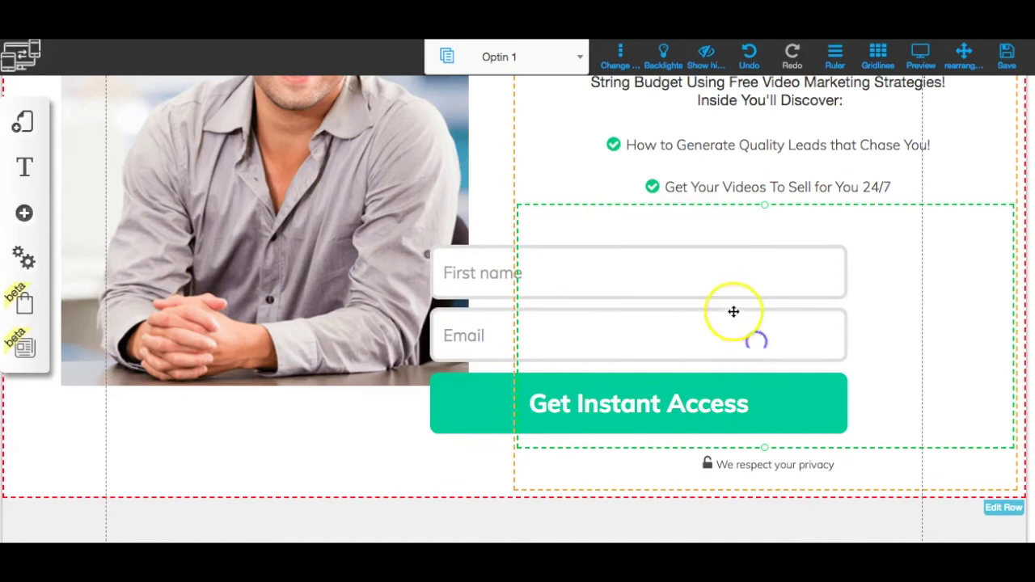
# Move the opt-in form back inside its container and center it there with Center Element
pyautogui.moveTo(736, 323); pyautogui.dragTo(662, 322)
pyautogui.click(662, 323)
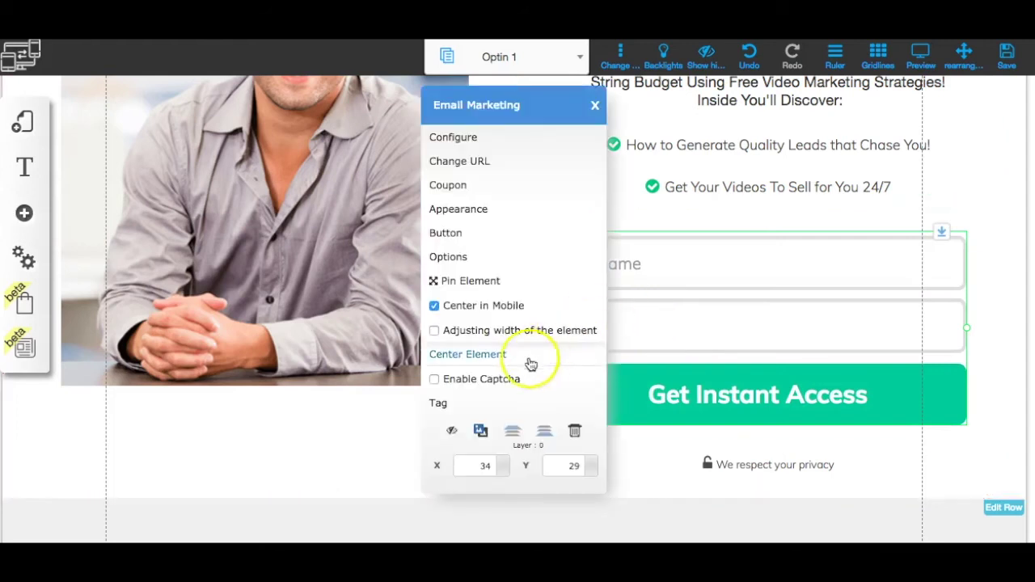
pyautogui.click(444, 354)
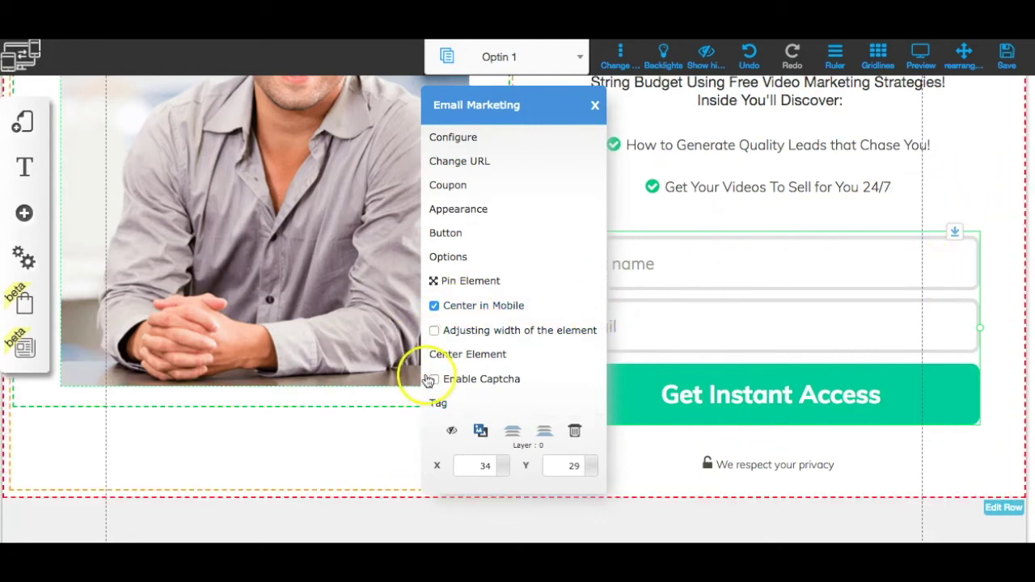
pyautogui.click(393, 425)
pyautogui.scroll(3, 349, 263)
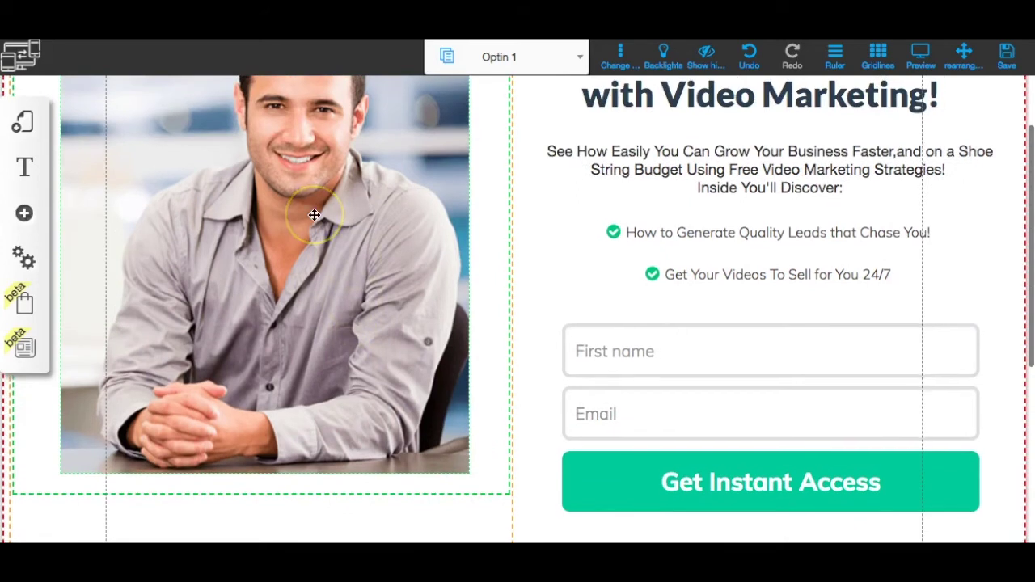
# Replace the man's photo with the film-strip-framed portrait of the woman from the My File image repository
pyautogui.click(314, 214)
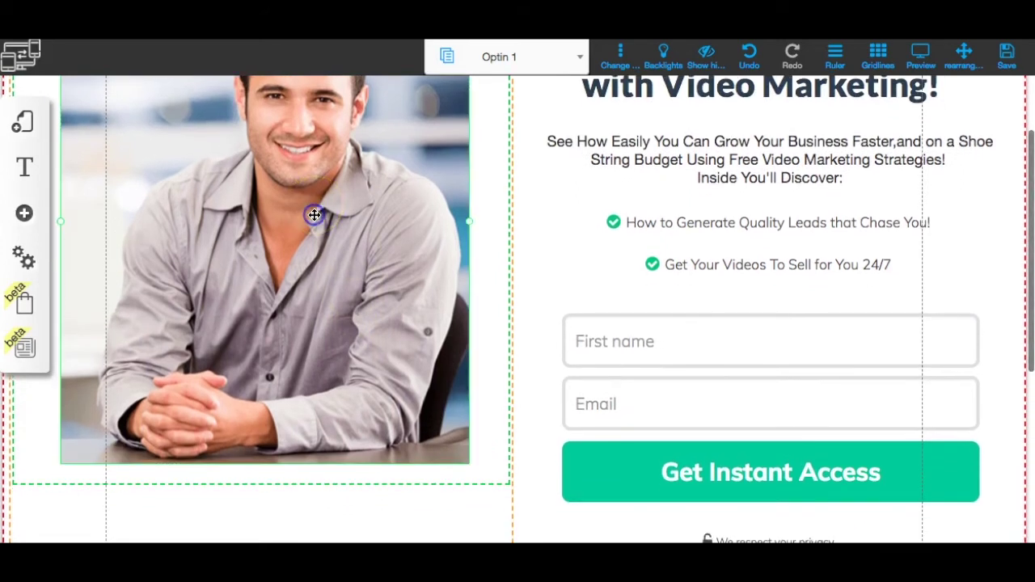
pyautogui.click(314, 215)
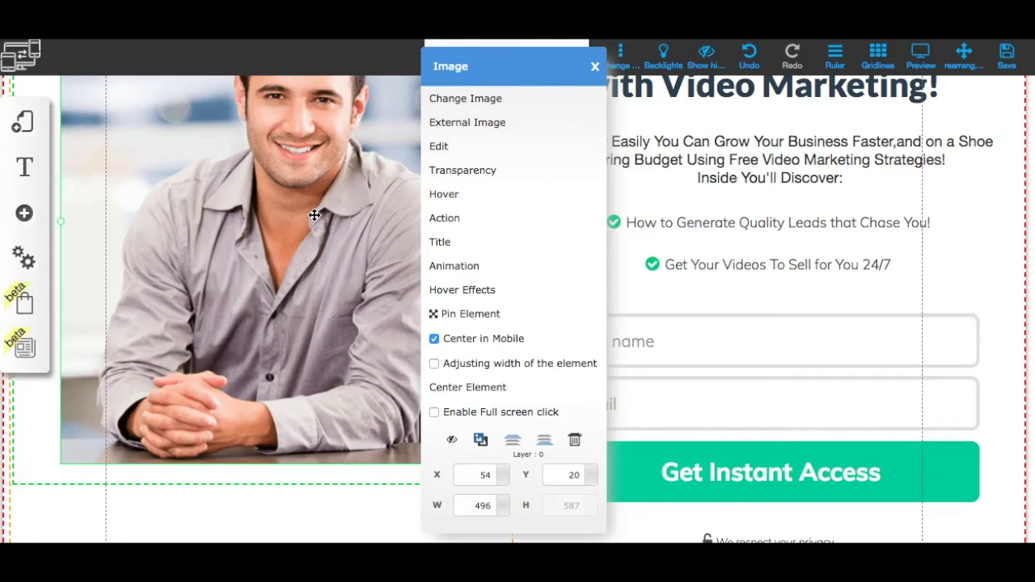
pyautogui.click(466, 98)
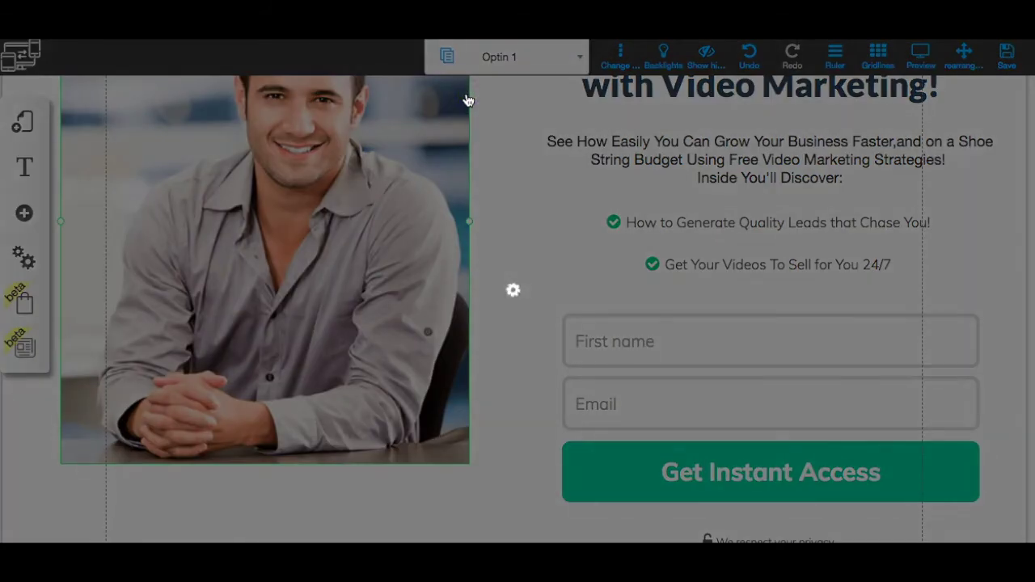
pyautogui.click(380, 181)
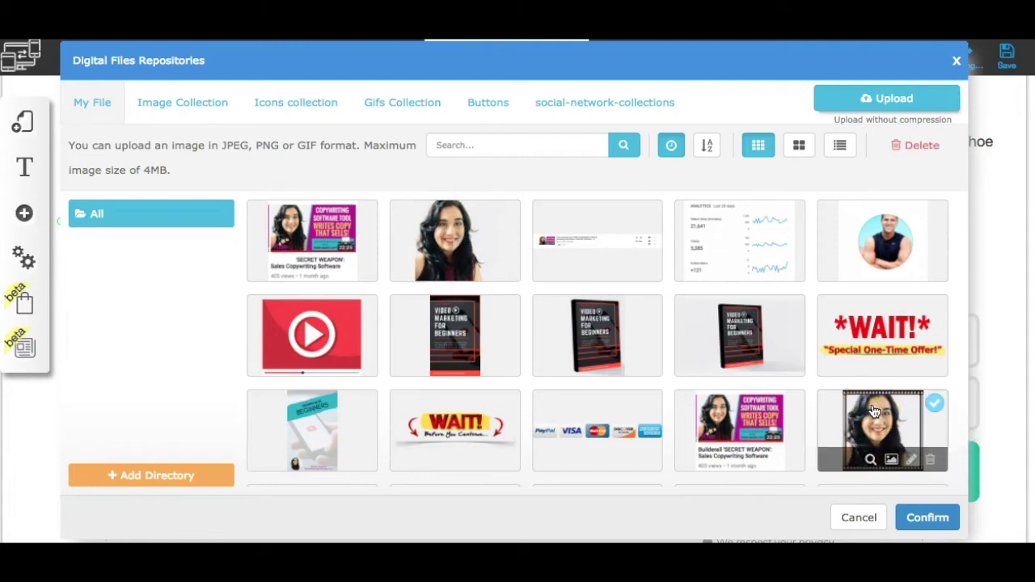
pyautogui.click(926, 517)
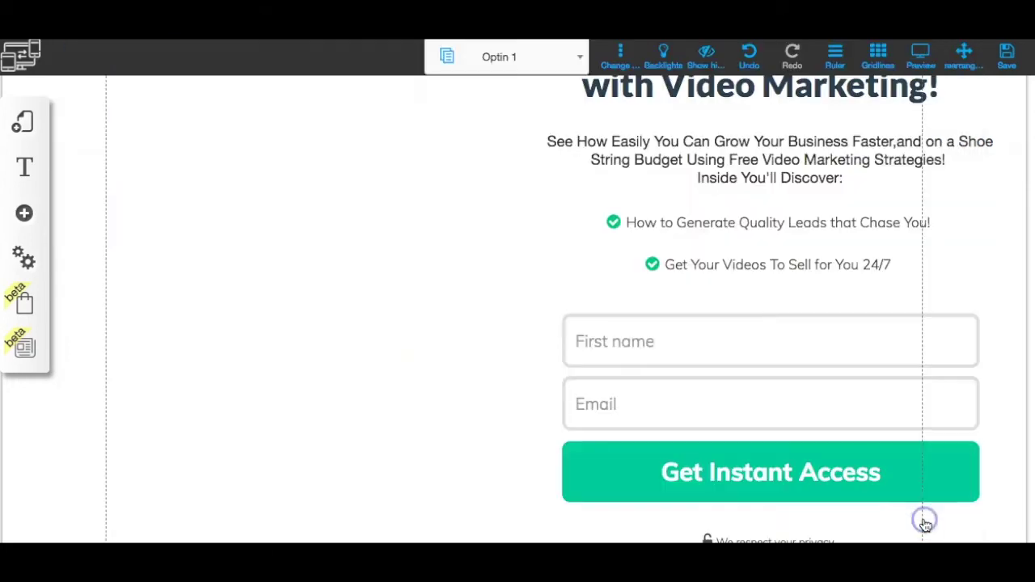
# Shrink the film-strip portrait to about 409 wide and place it near X 128, Y 172 inside its container
pyautogui.moveTo(320, 245); pyautogui.dragTo(324, 302)
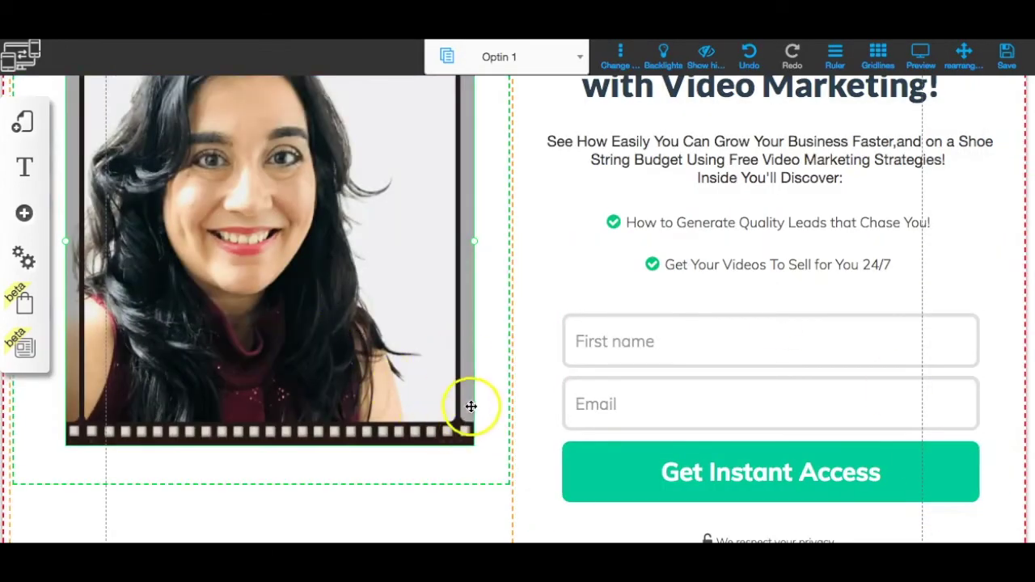
pyautogui.moveTo(473, 241); pyautogui.dragTo(402, 219)
pyautogui.moveTo(261, 183); pyautogui.dragTo(317, 251)
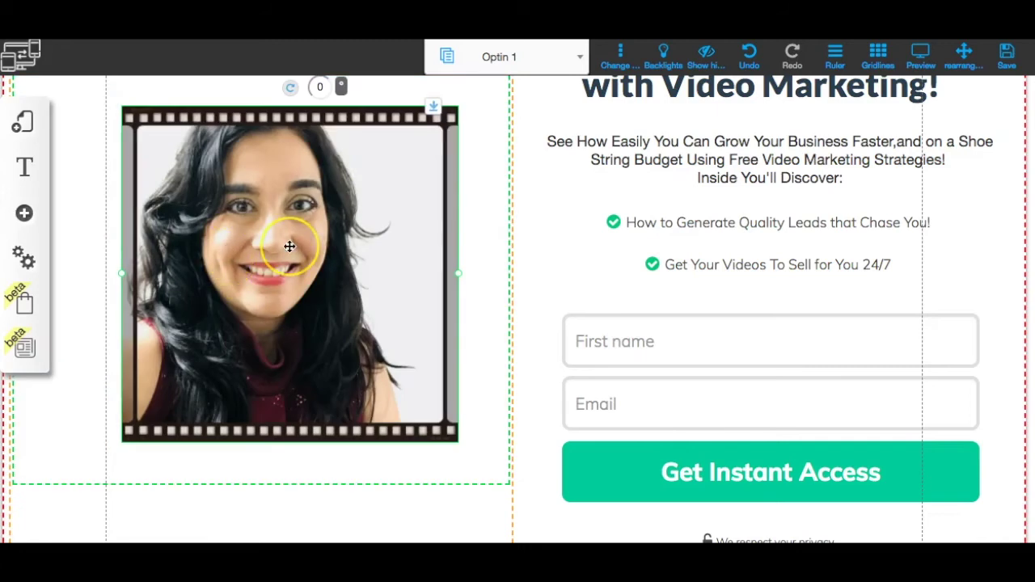
# Give the portrait a tada animation that occurs when the element appears on page
pyautogui.rightClick(290, 246)
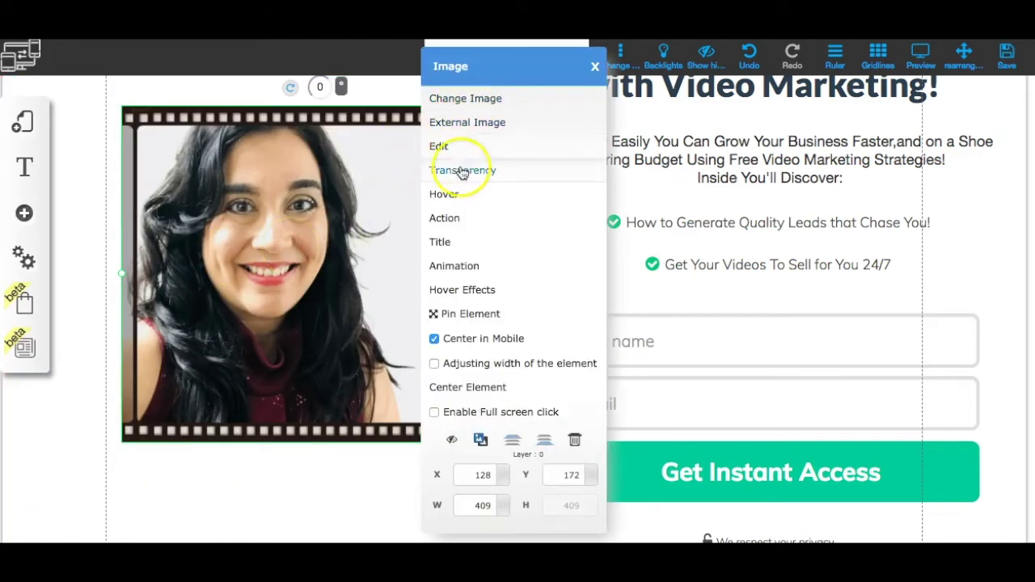
pyautogui.click(457, 269)
pyautogui.click(448, 270)
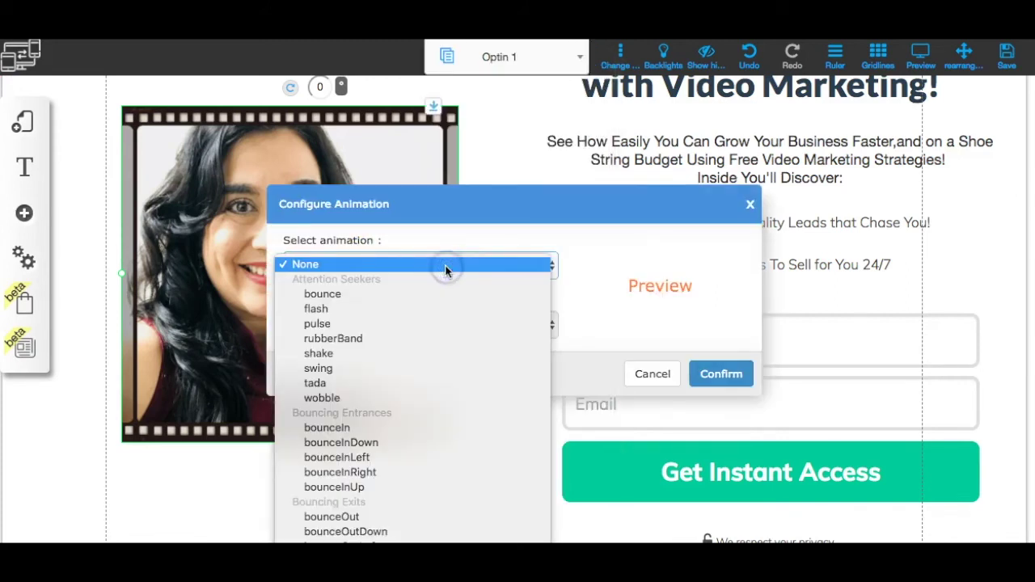
pyautogui.click(368, 383)
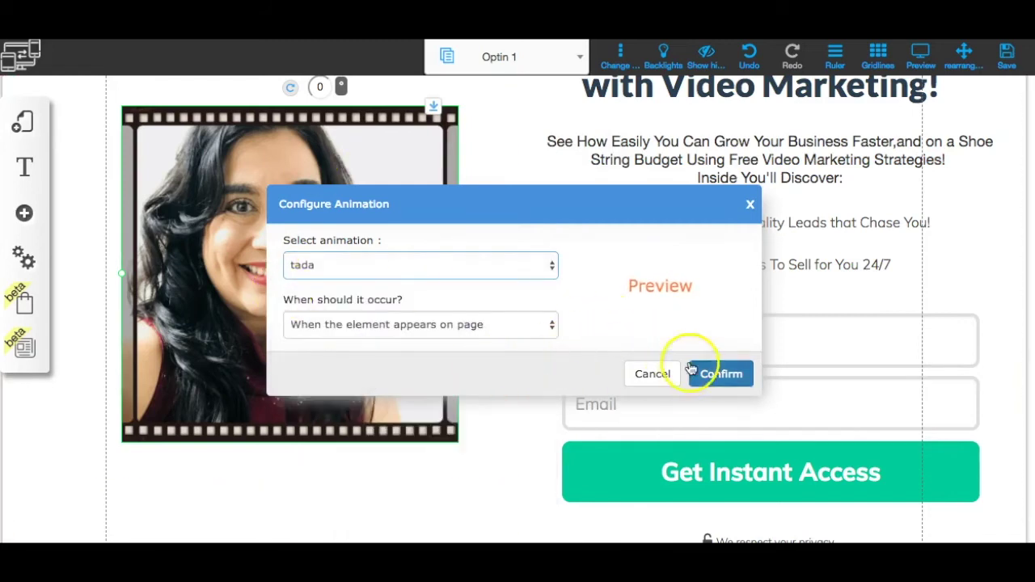
pyautogui.click(723, 375)
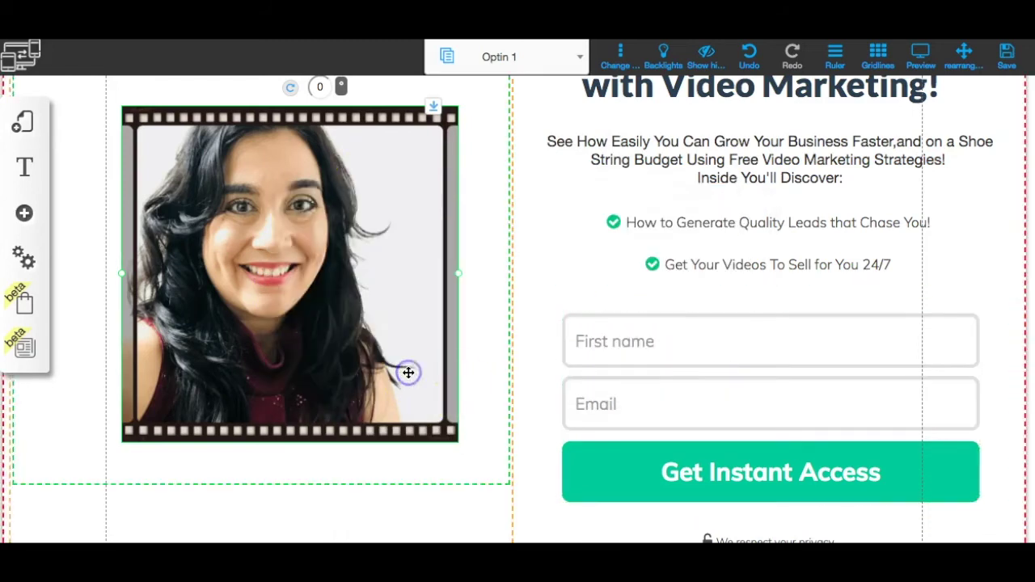
# Tilt the portrait to about 353 degrees and adjust its position within its container
pyautogui.moveTo(291, 90); pyautogui.dragTo(268, 92)
pyautogui.moveTo(273, 181); pyautogui.dragTo(282, 184)
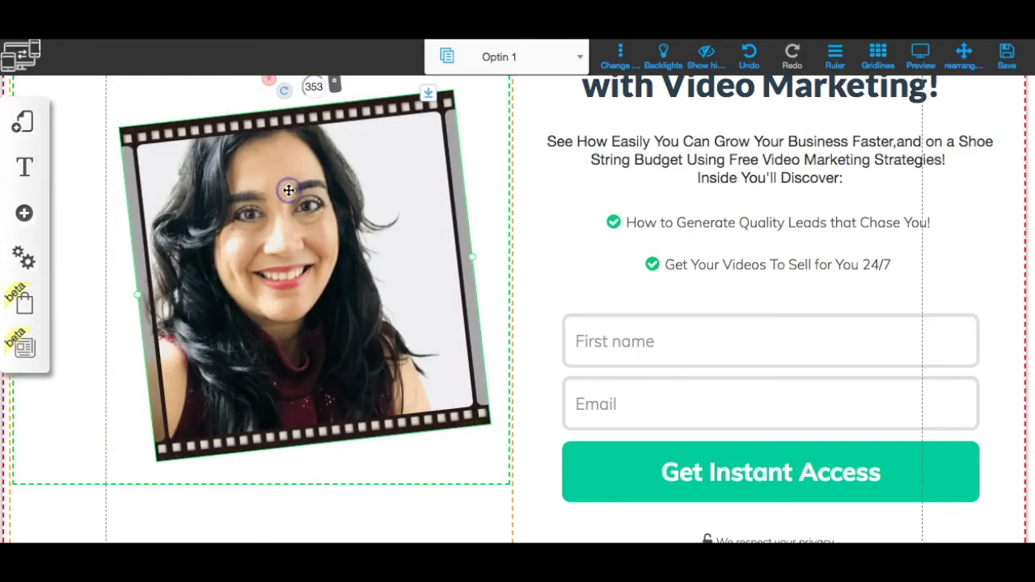
pyautogui.scroll(-5, 543, 221)
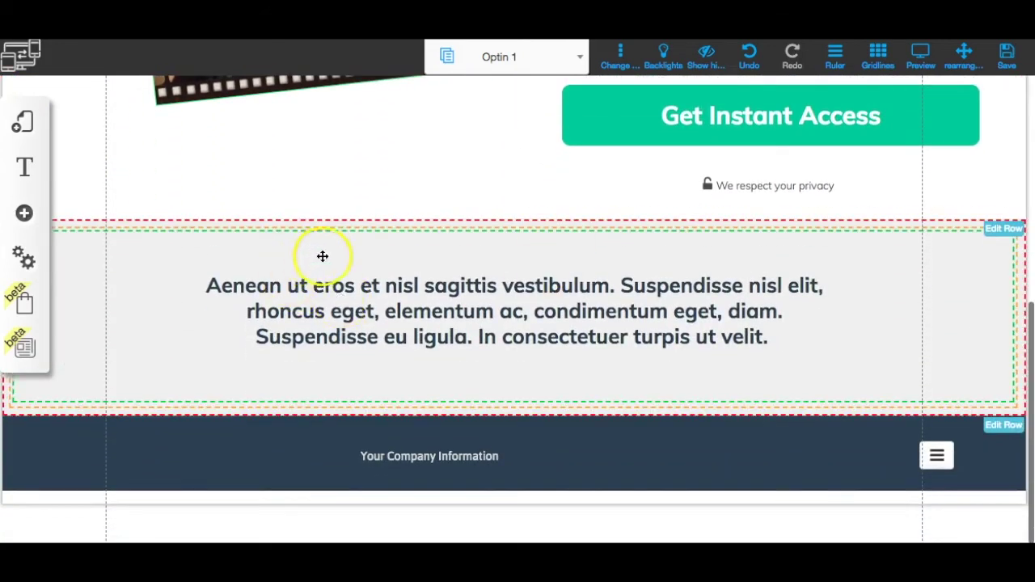
pyautogui.click(338, 295)
pyautogui.click(341, 294)
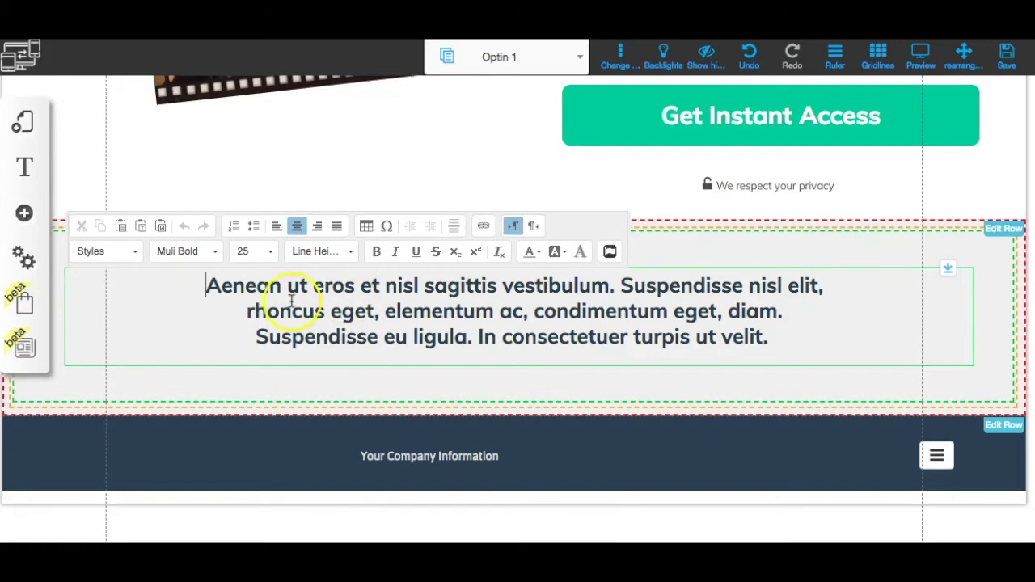
pyautogui.moveTo(207, 287); pyautogui.dragTo(799, 364)
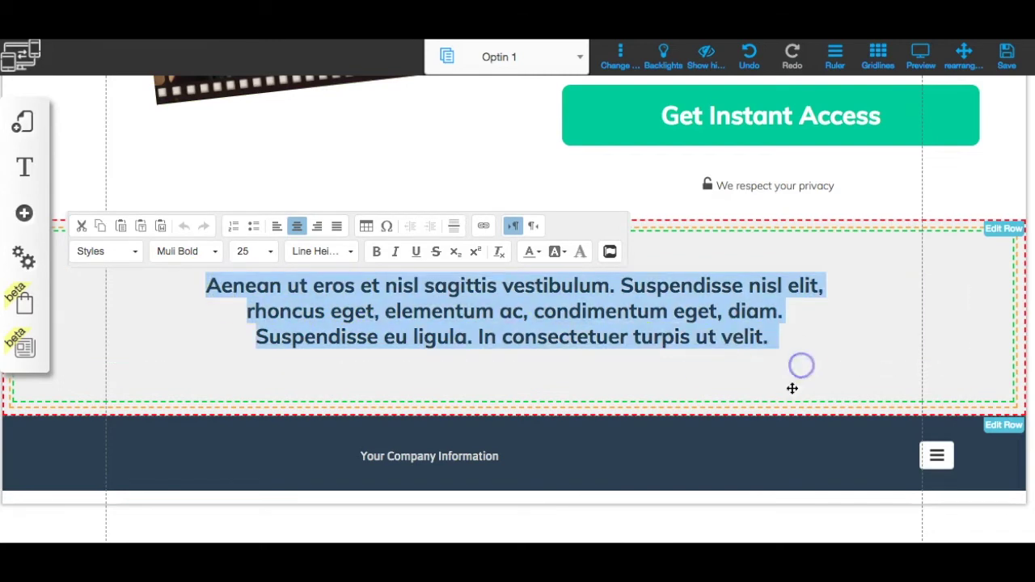
# Replace the footer's company information with "RiseMarketingandDesign.com | Copyright 2018 | All Rights Reserved"
pyautogui.click(468, 455)
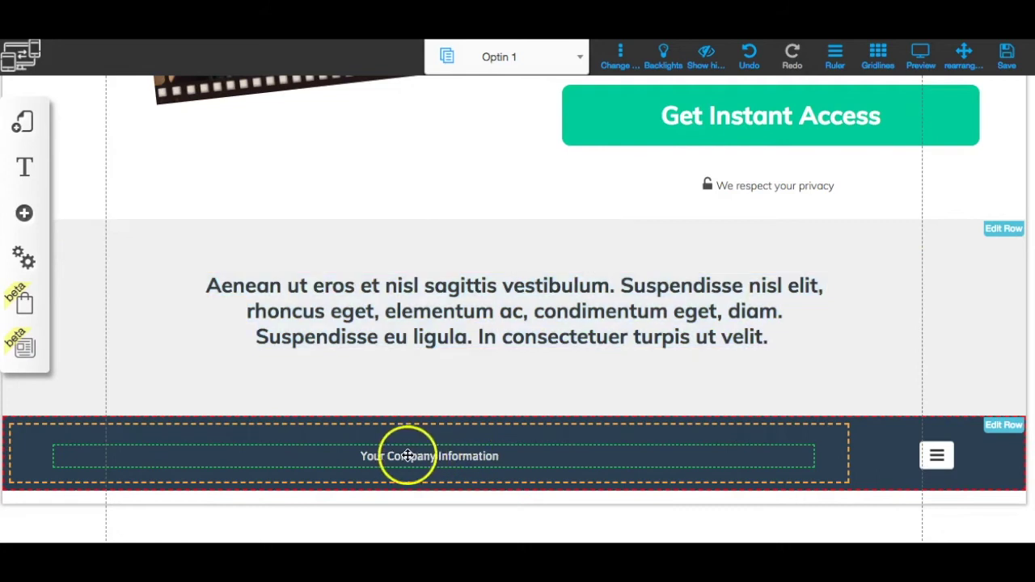
pyautogui.click(396, 455)
pyautogui.click(363, 456)
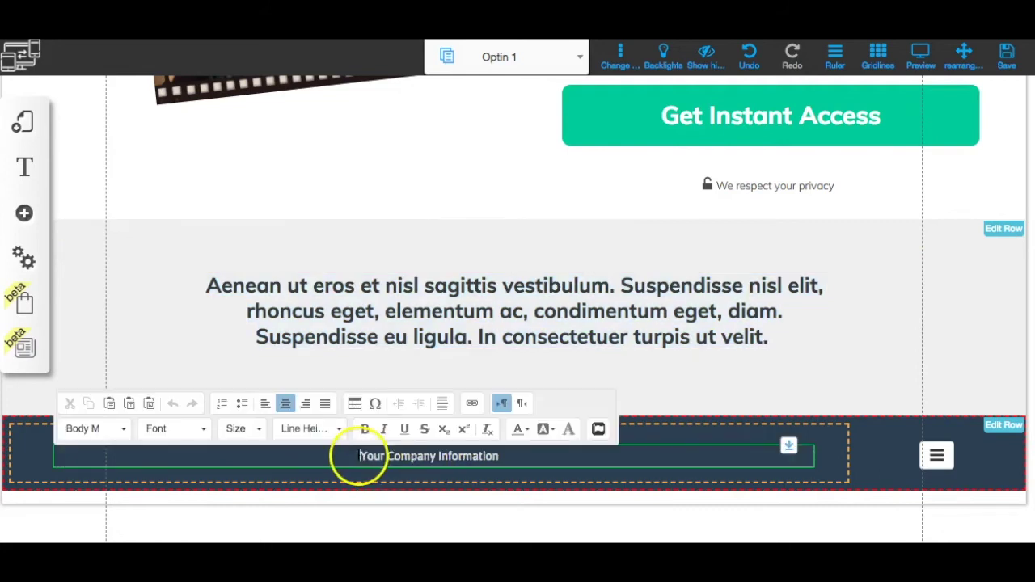
pyautogui.moveTo(358, 461); pyautogui.dragTo(516, 463)
pyautogui.write('Ris')
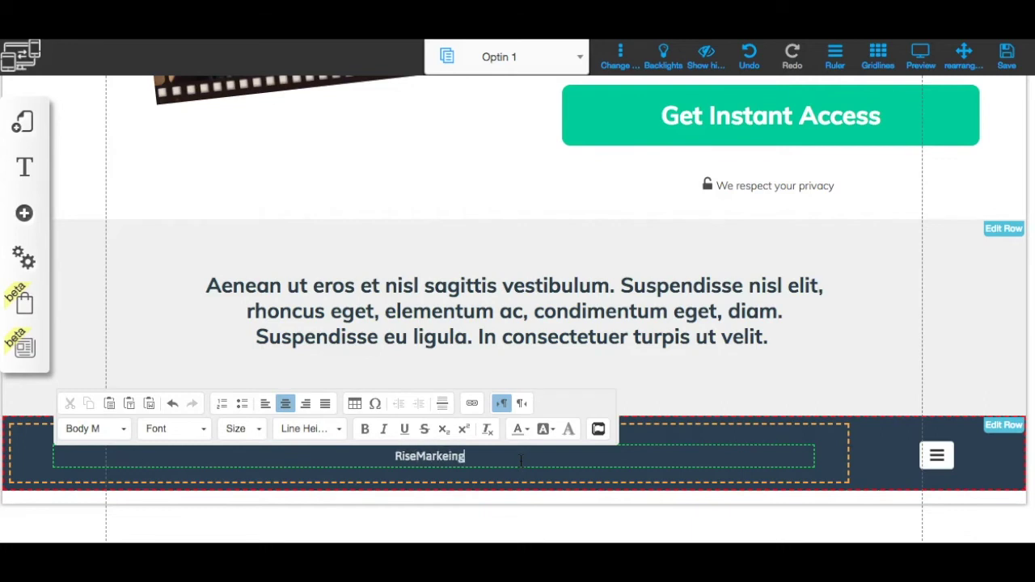
pyautogui.write('eMarketingandDesign.com | B')
pyautogui.press('BackSpace')
pyautogui.write('Copyright 2018')
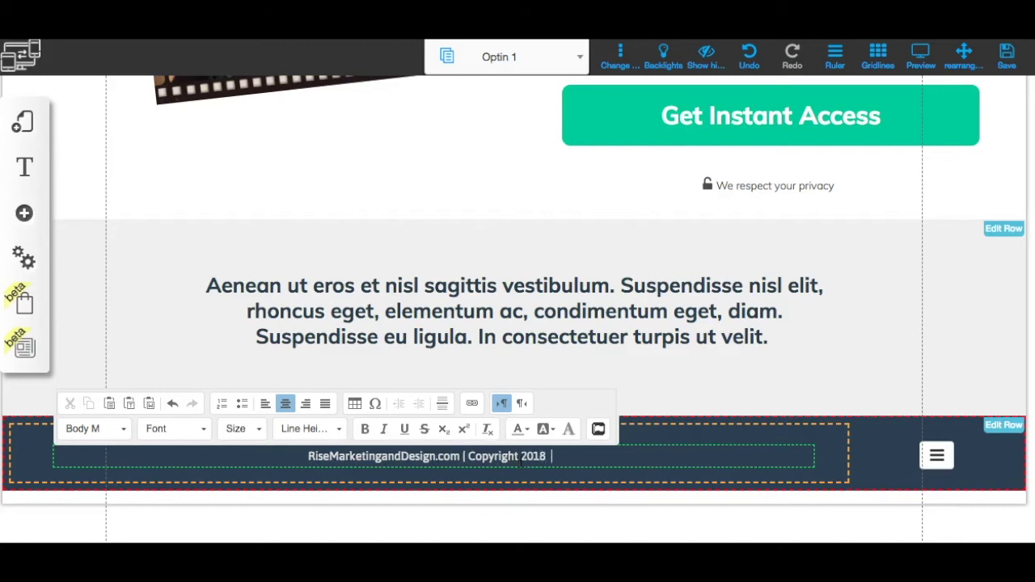
pyautogui.write(' | All R')
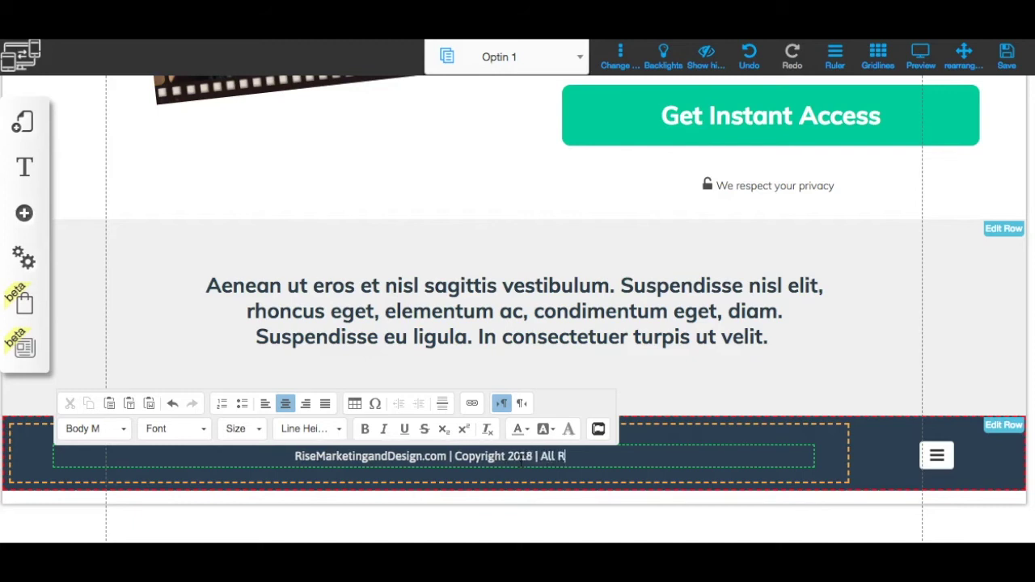
pyautogui.write('ights Reserved')
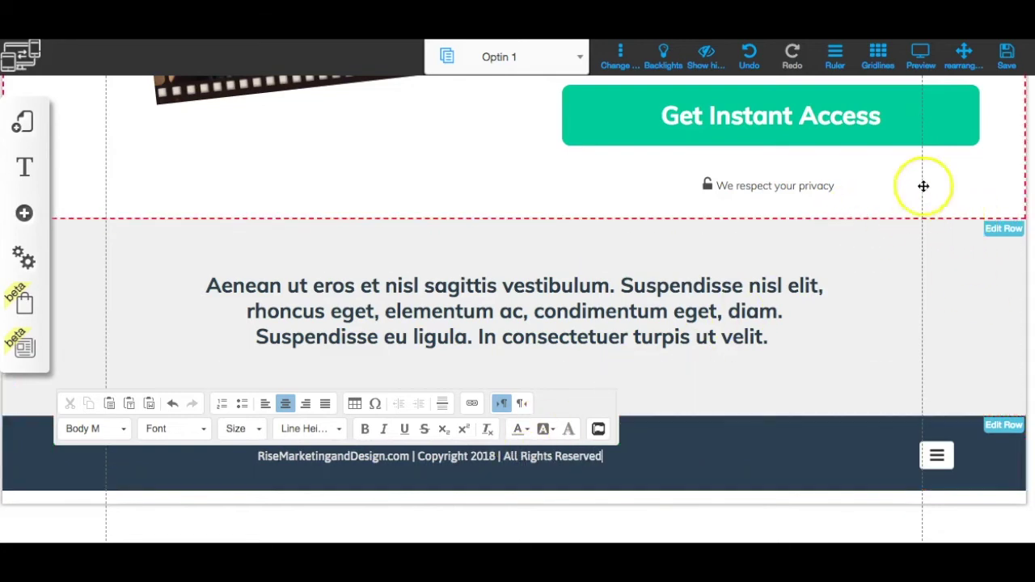
# Register the site under the URL name youtubetestlcp and save the Tripwire Funnel layout and Optin 1 changes
pyautogui.click(1007, 60)
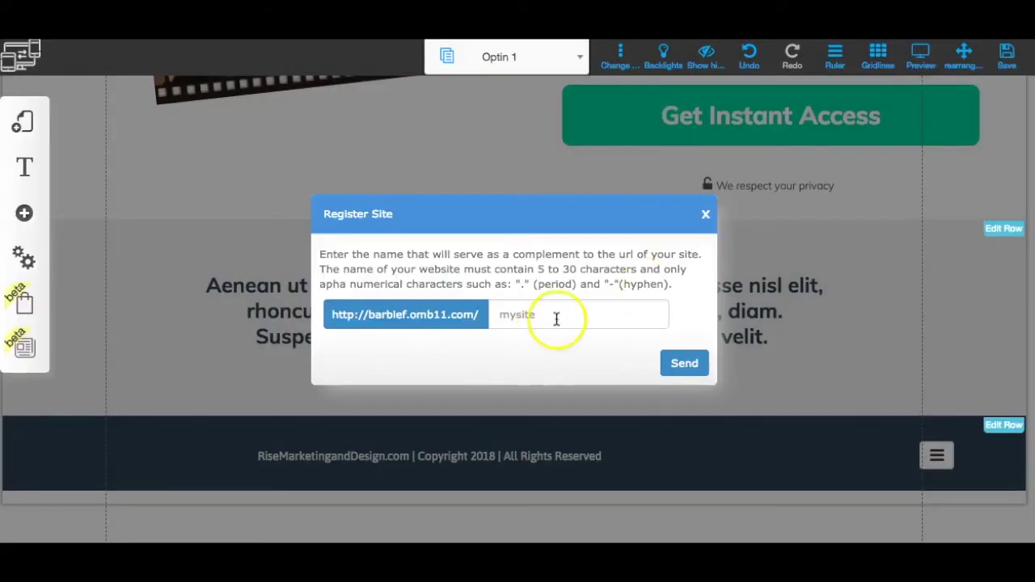
pyautogui.click(557, 318)
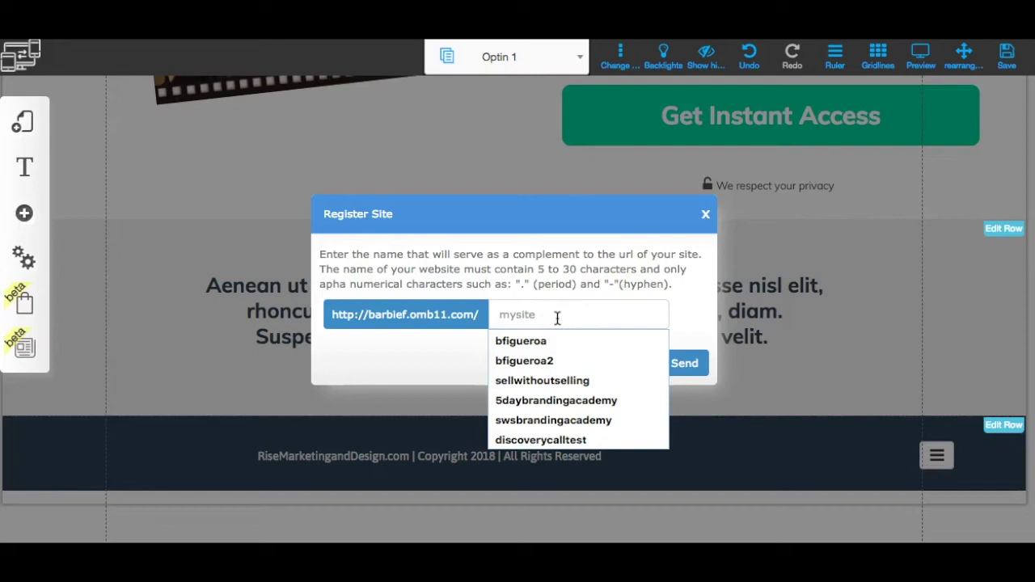
pyautogui.write('youtubetestlcp')
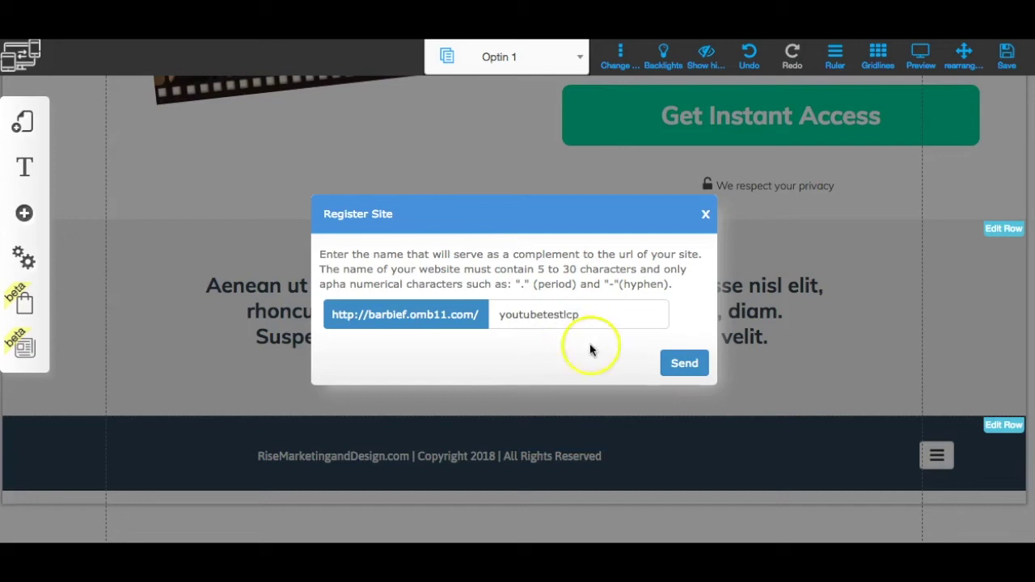
pyautogui.click(676, 363)
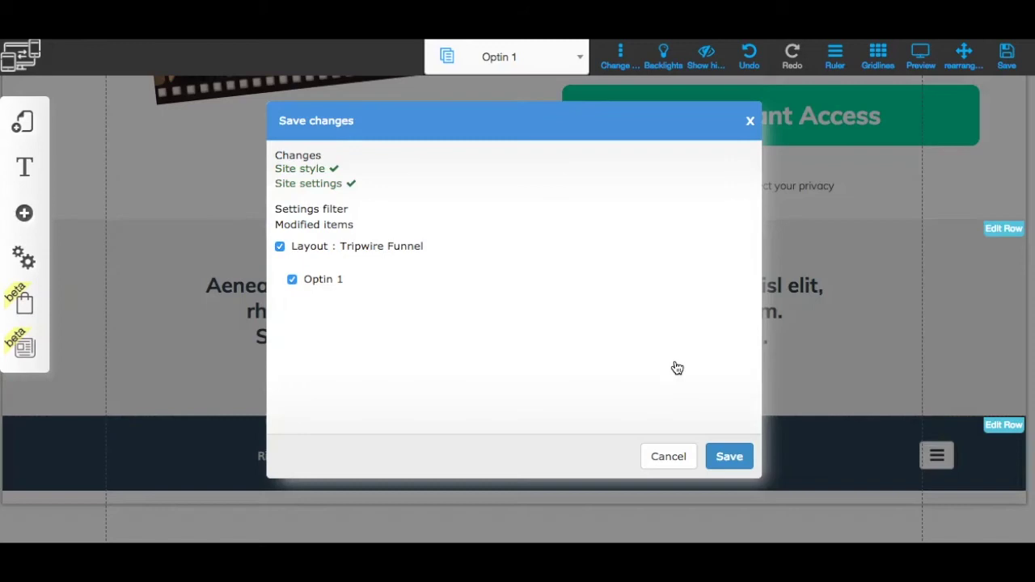
pyautogui.click(729, 457)
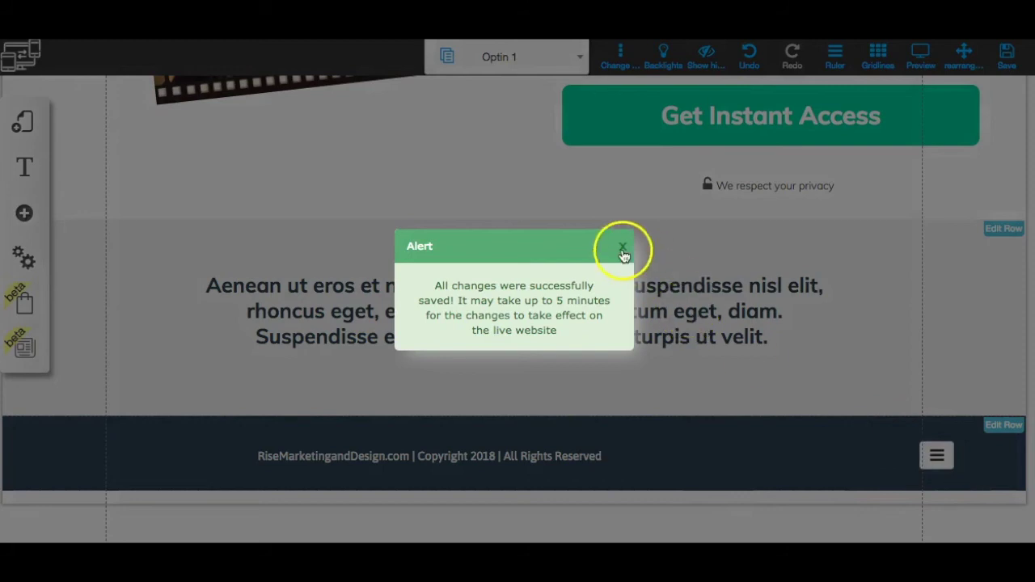
pyautogui.click(623, 249)
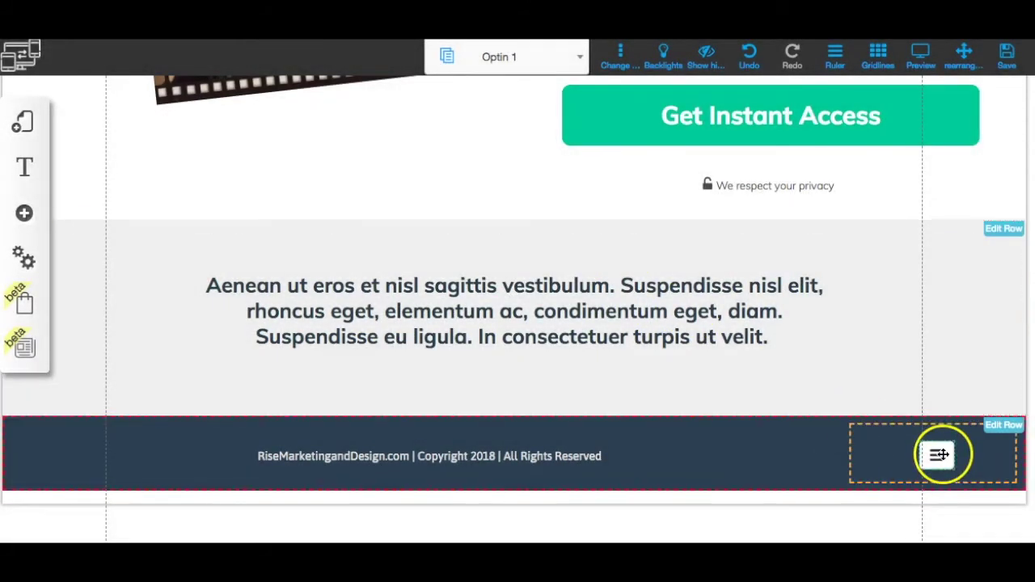
# Delete the burger menu from the footer and save the Tripwire Funnel layout
pyautogui.click(938, 458)
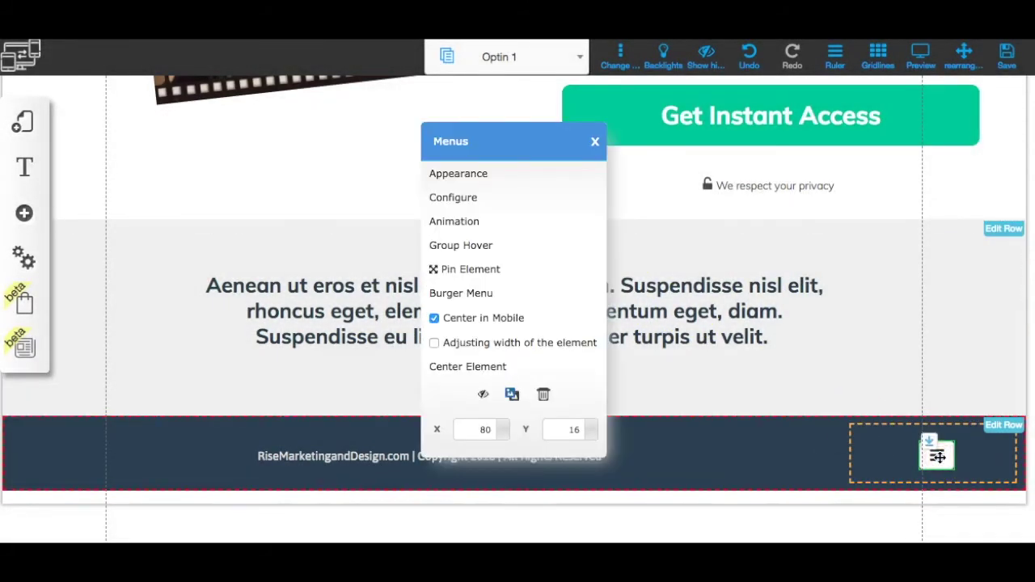
pyautogui.click(544, 397)
pyautogui.click(1008, 58)
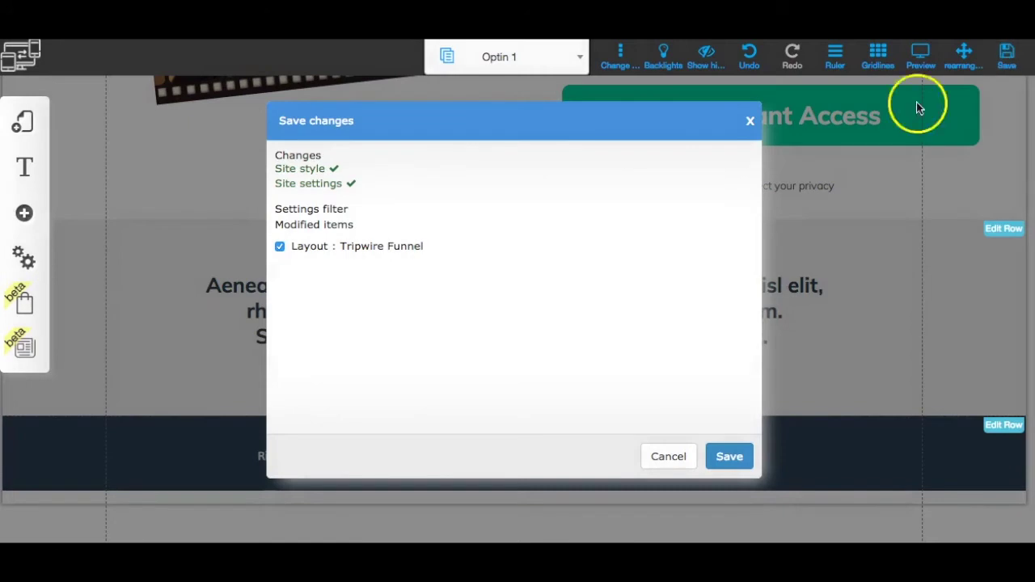
pyautogui.click(729, 458)
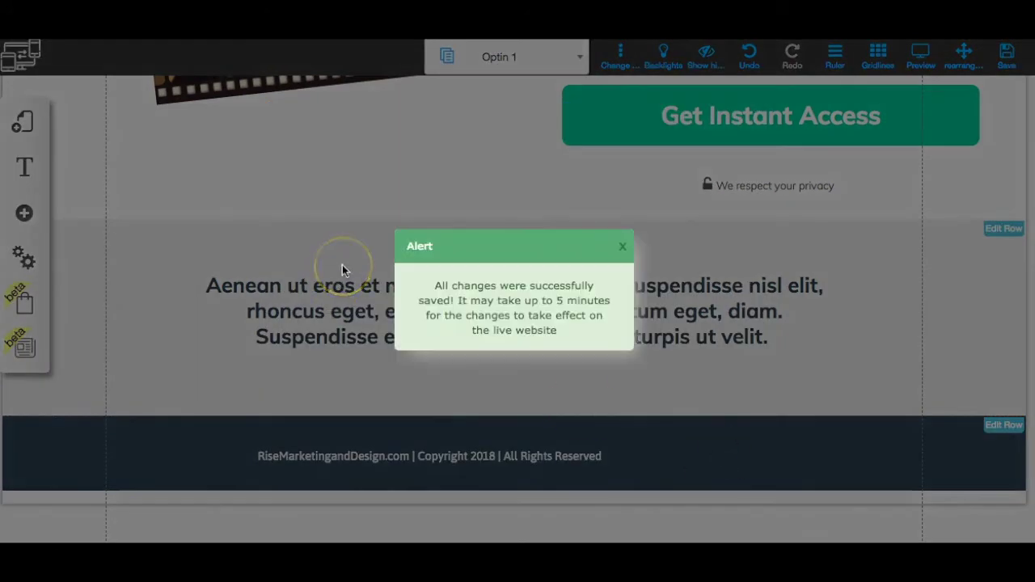
pyautogui.click(622, 246)
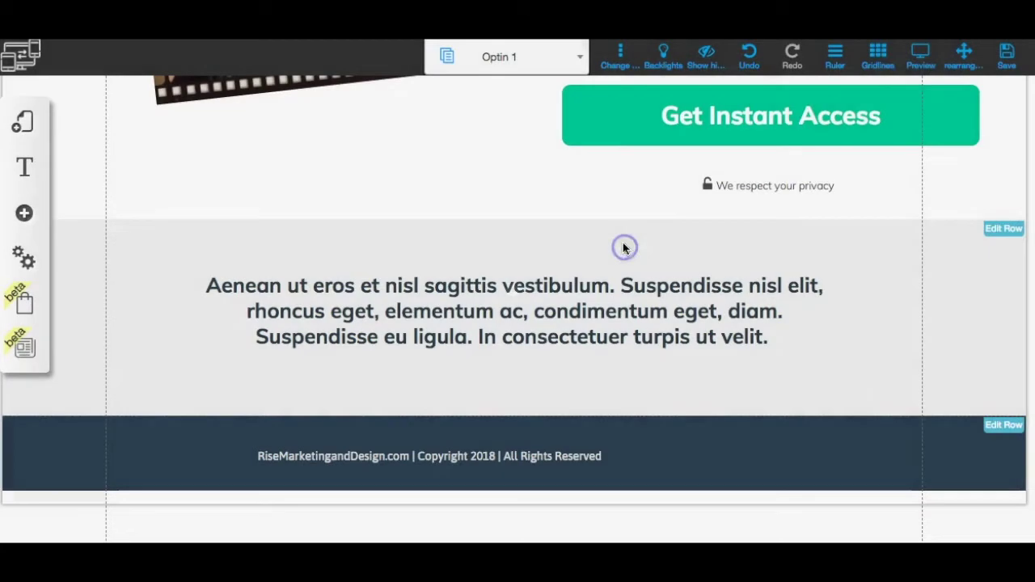
# Preview the Optin 1 page in desktop view, review its content, and reload the site editor
pyautogui.click(926, 63)
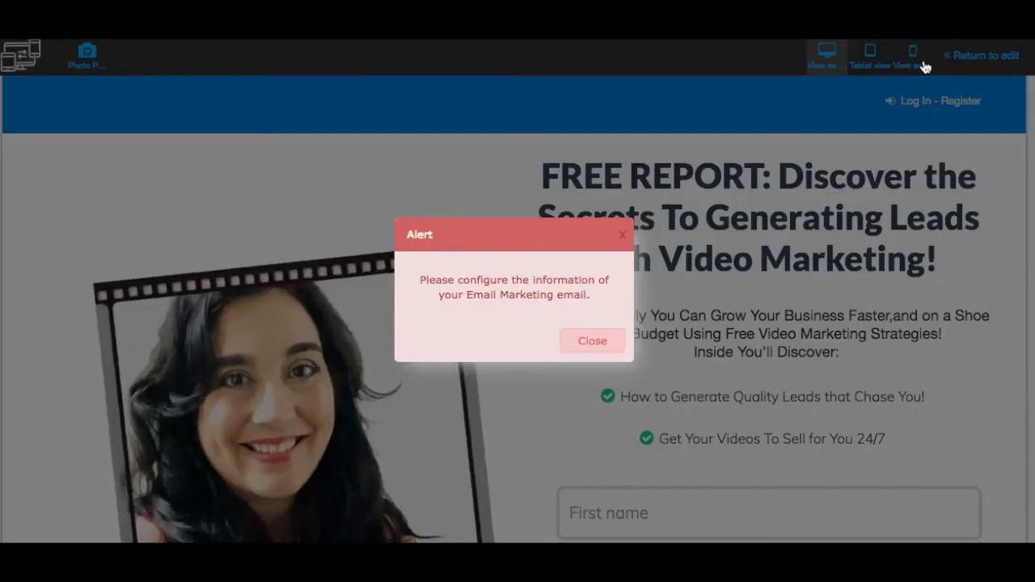
pyautogui.click(592, 342)
pyautogui.scroll(-3, 578, 296)
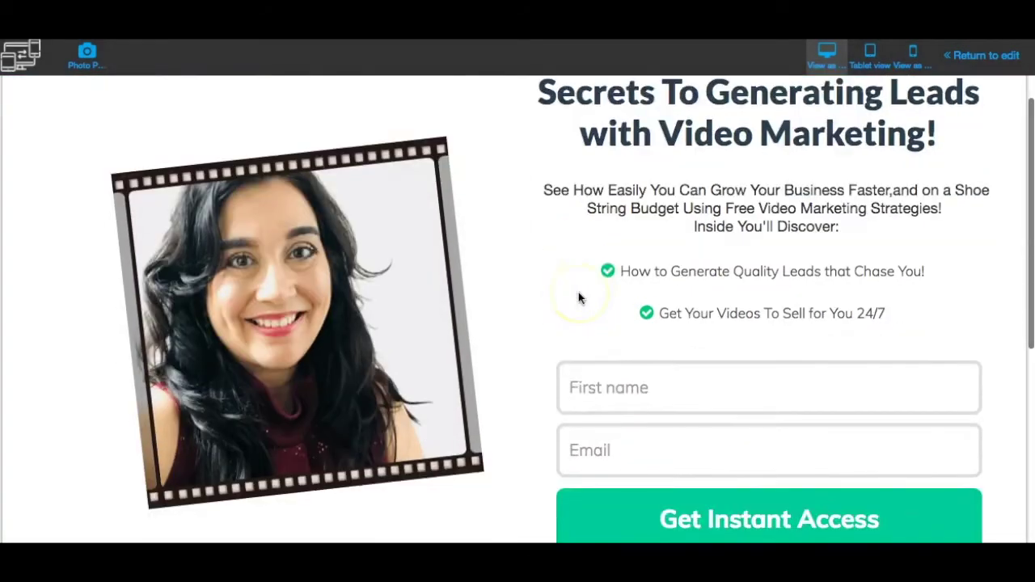
pyautogui.scroll(-4, 578, 295)
pyautogui.scroll(6, 579, 295)
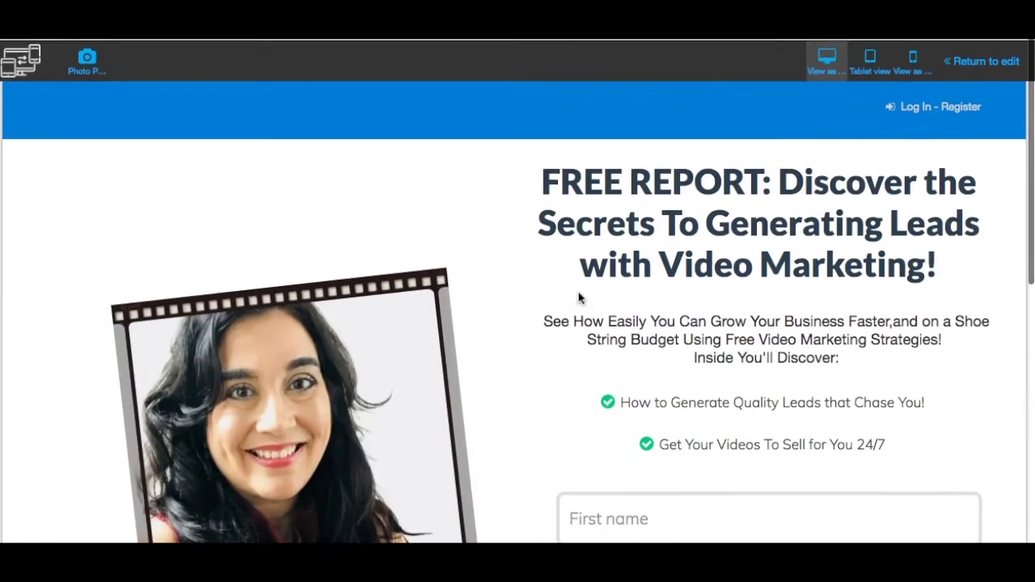
pyautogui.press('super+r')
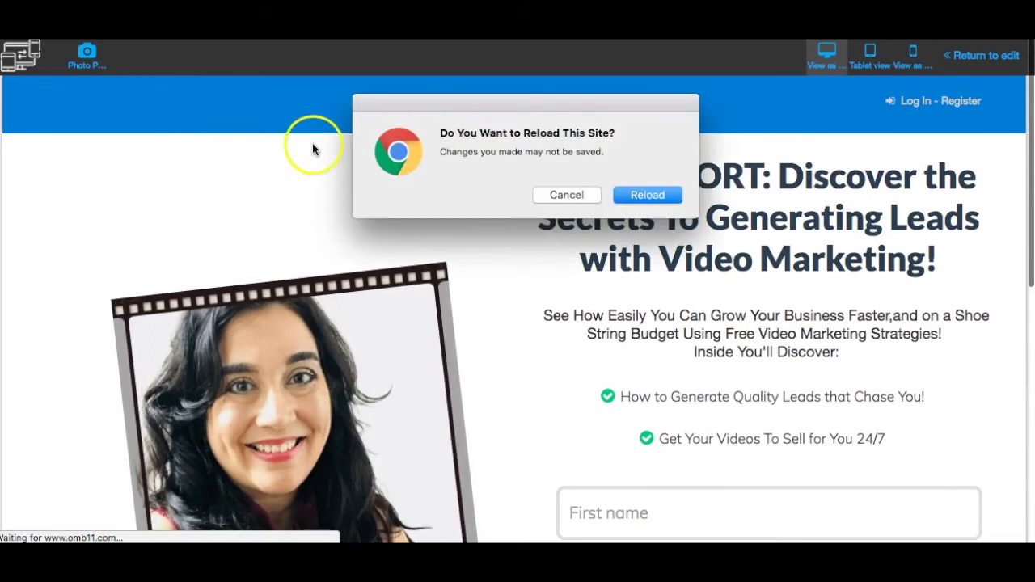
pyautogui.click(641, 198)
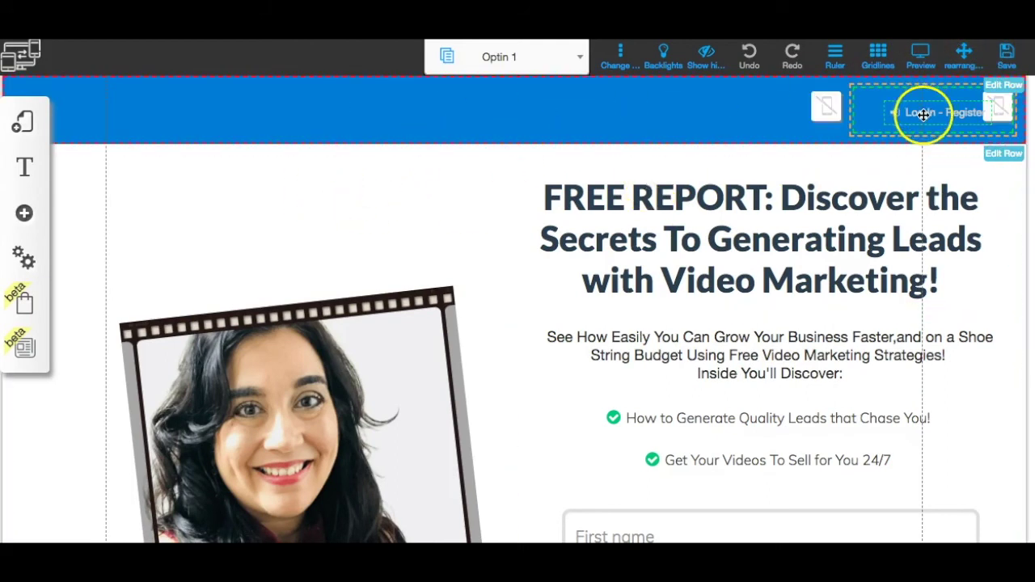
# Delete the Log In - Register grid from the blue header and shrink the header row to a thin strip
pyautogui.click(892, 95)
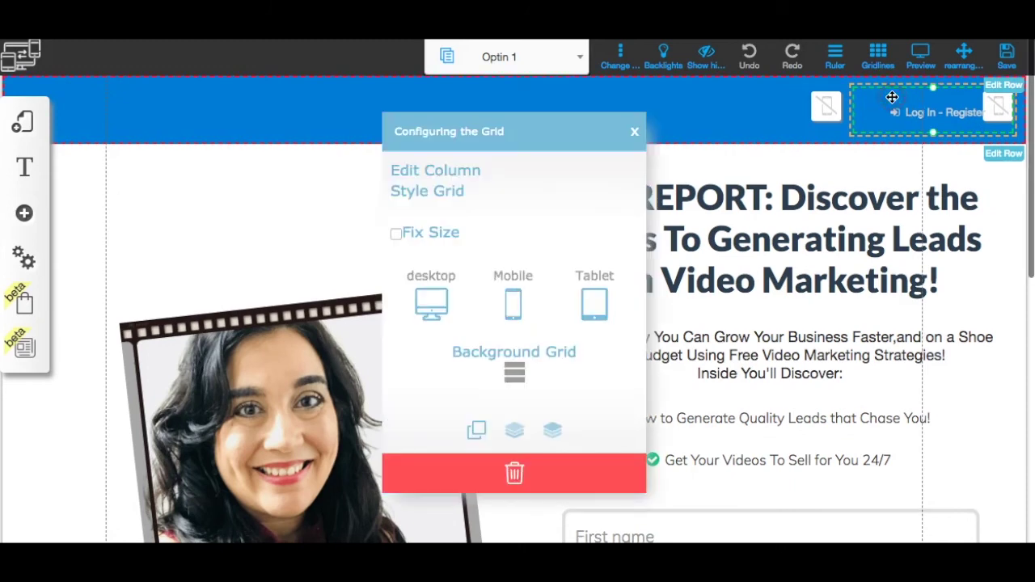
pyautogui.click(514, 473)
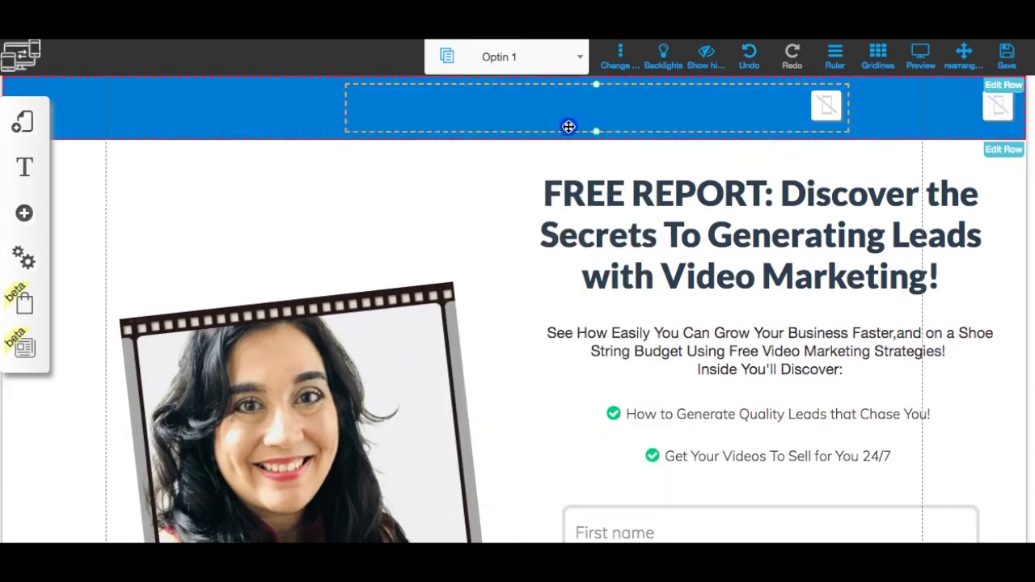
pyautogui.moveTo(599, 134); pyautogui.dragTo(598, 94)
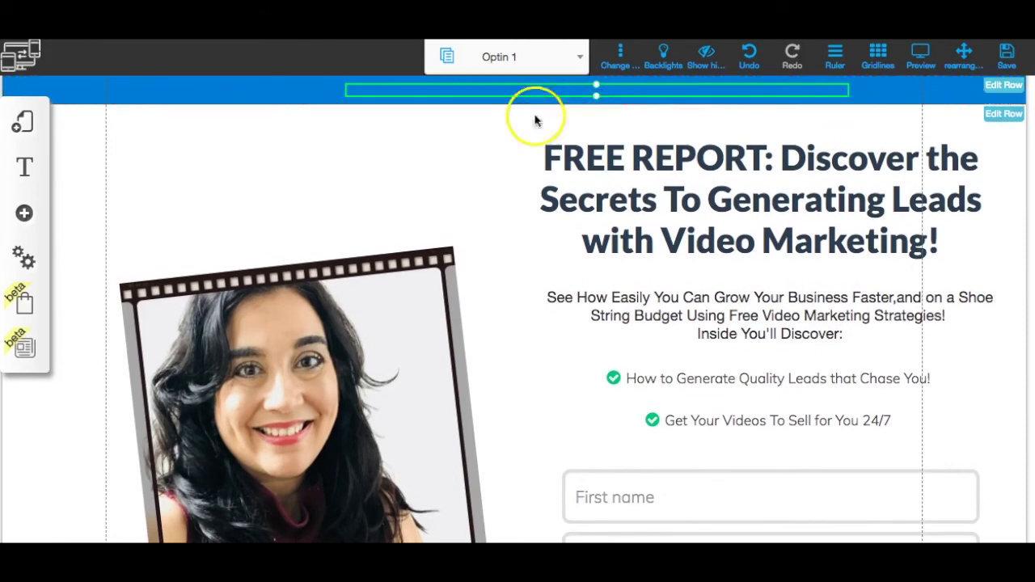
# Move the portrait up level with the headline and save the Tripwire Funnel layout and Optin 1 changes
pyautogui.moveTo(284, 324); pyautogui.dragTo(286, 224)
pyautogui.click(1001, 84)
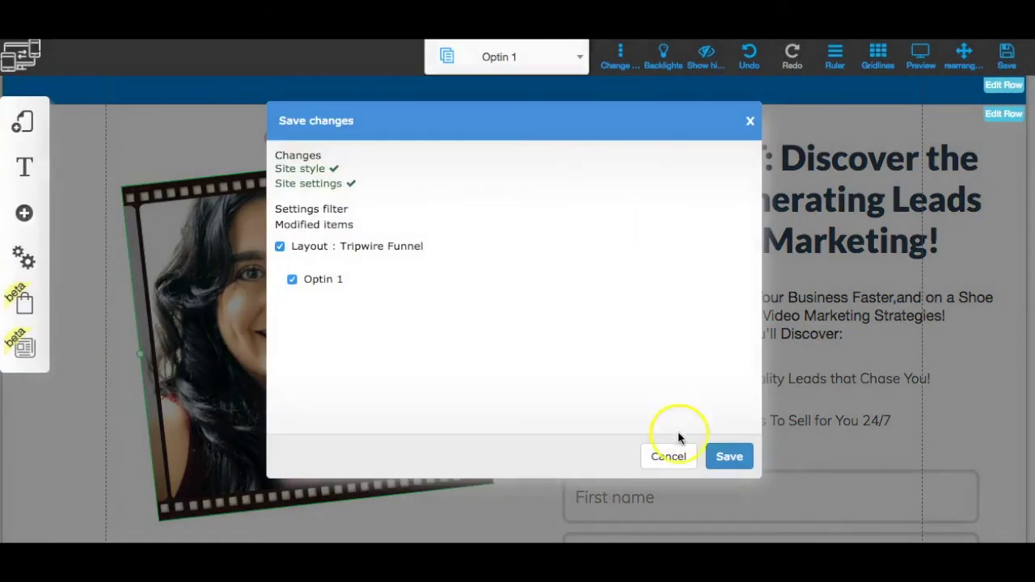
pyautogui.click(727, 457)
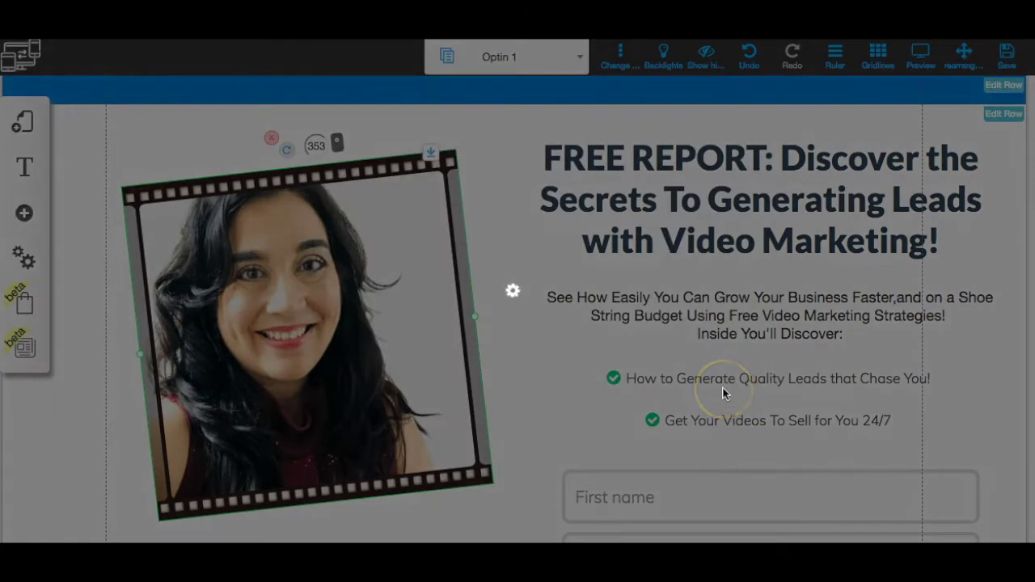
pyautogui.click(620, 247)
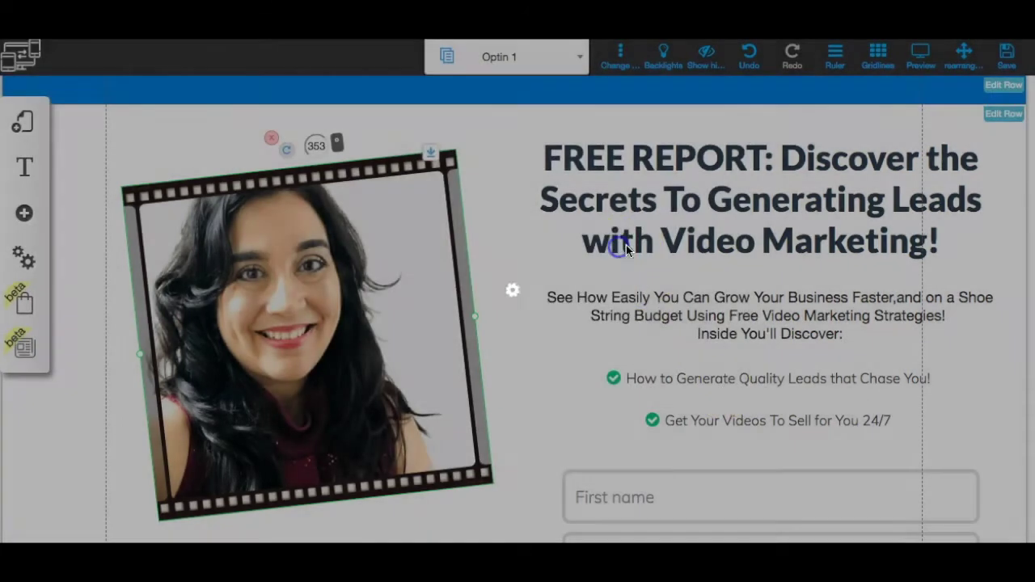
# Connect the opt-in form to the MailingBoss list "10 Youtube Tips" and save the page
pyautogui.scroll(-3, 685, 518)
pyautogui.click(679, 395)
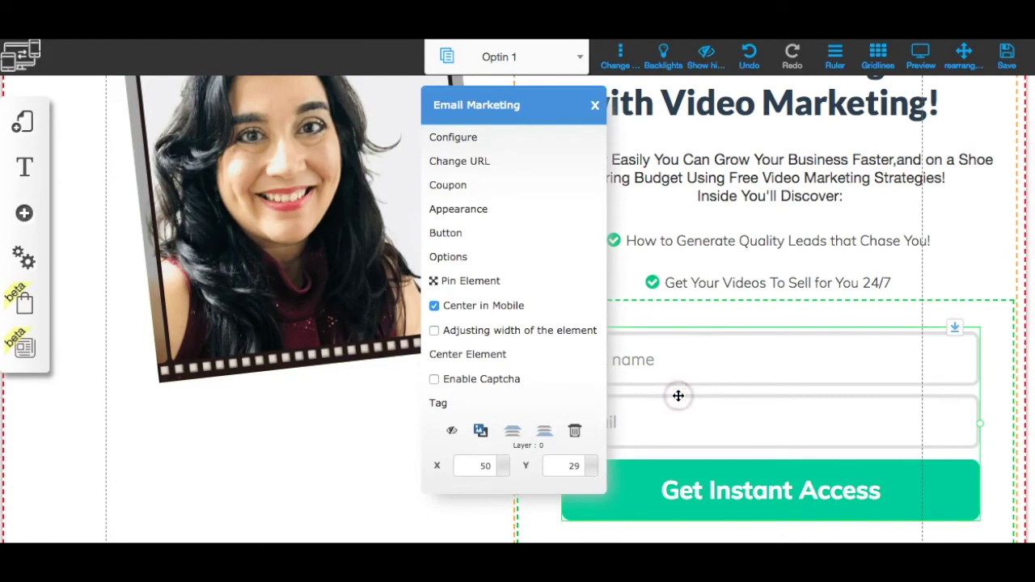
pyautogui.click(447, 139)
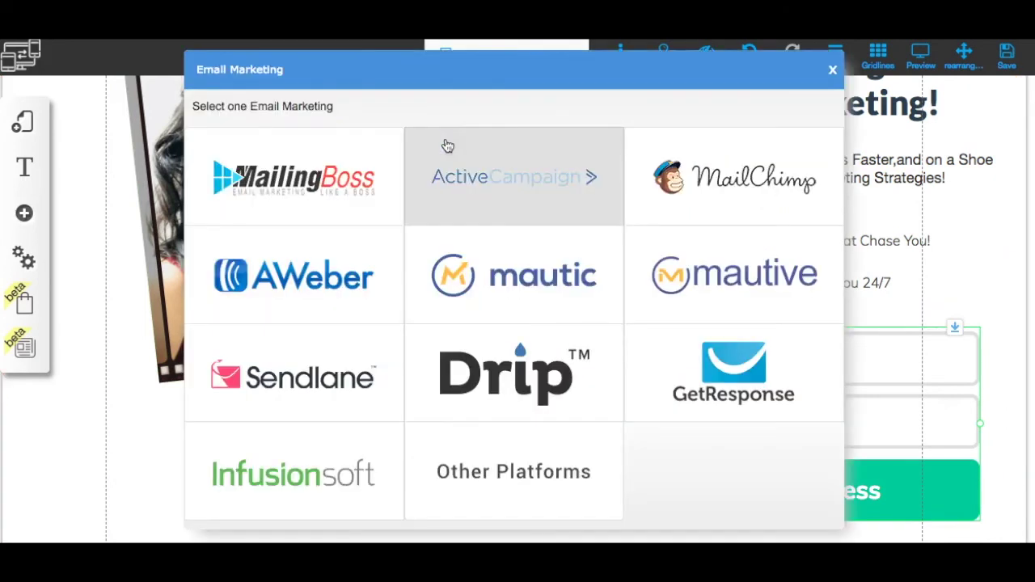
pyautogui.click(312, 192)
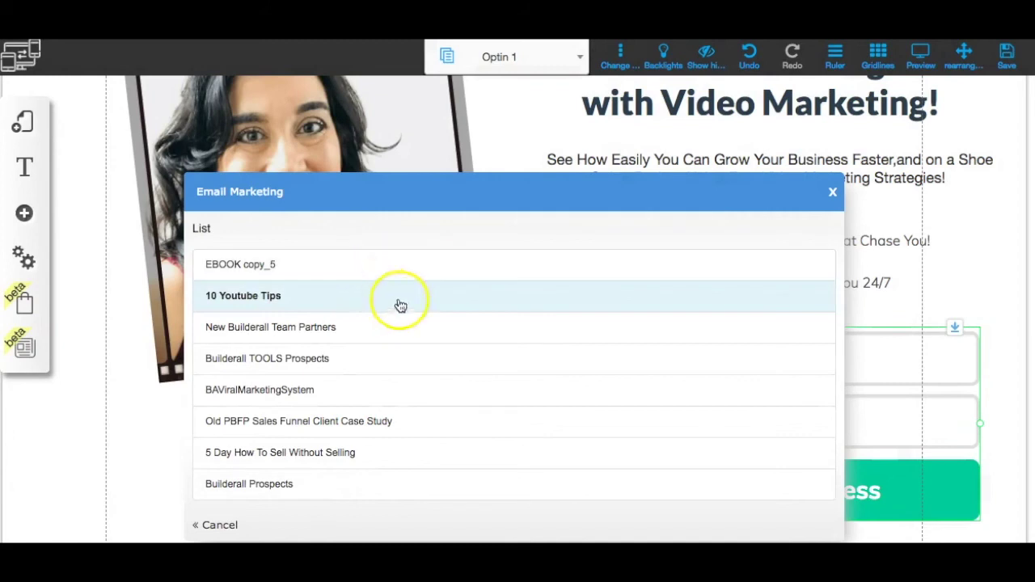
pyautogui.click(316, 297)
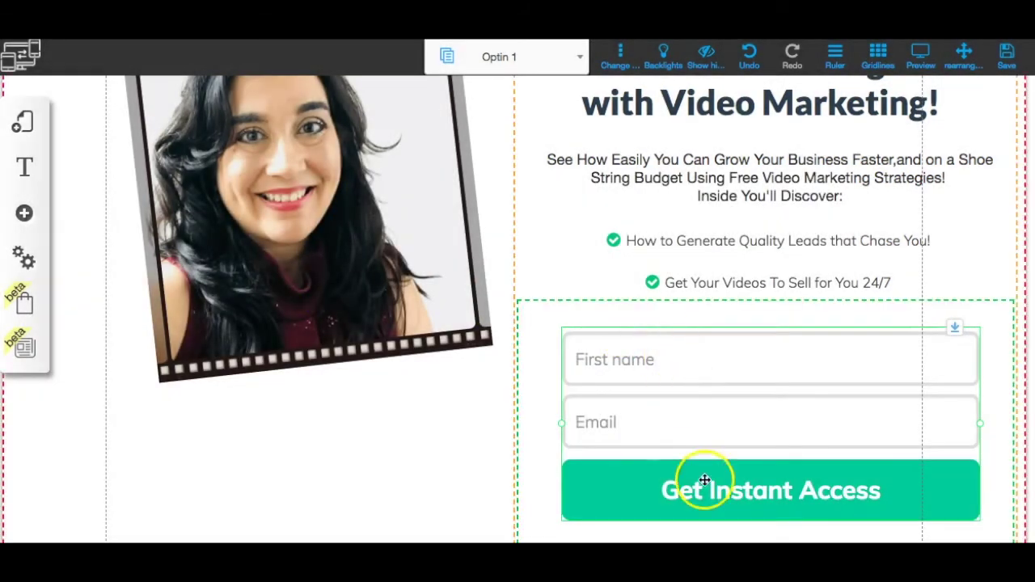
pyautogui.click(1005, 58)
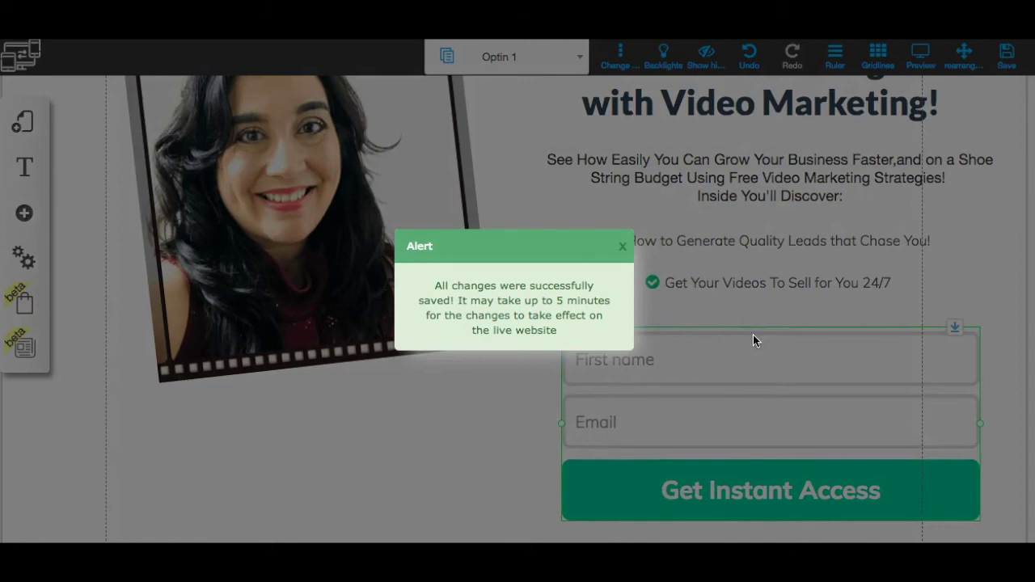
pyautogui.click(622, 246)
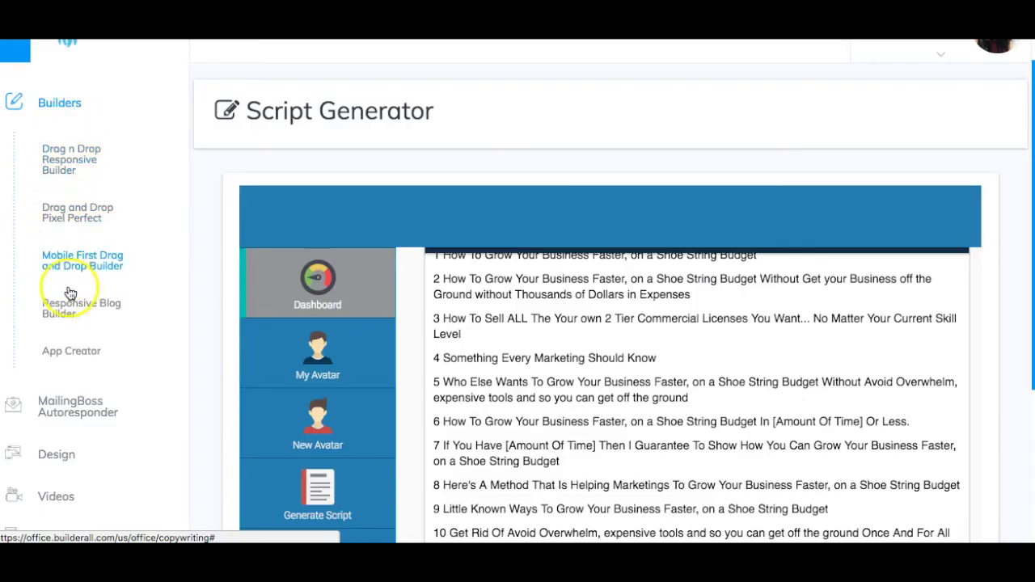
# Publish the youtubetestlcp site from the My Responsive Sites list of the Drag n Drop Responsive Builder
pyautogui.click(54, 154)
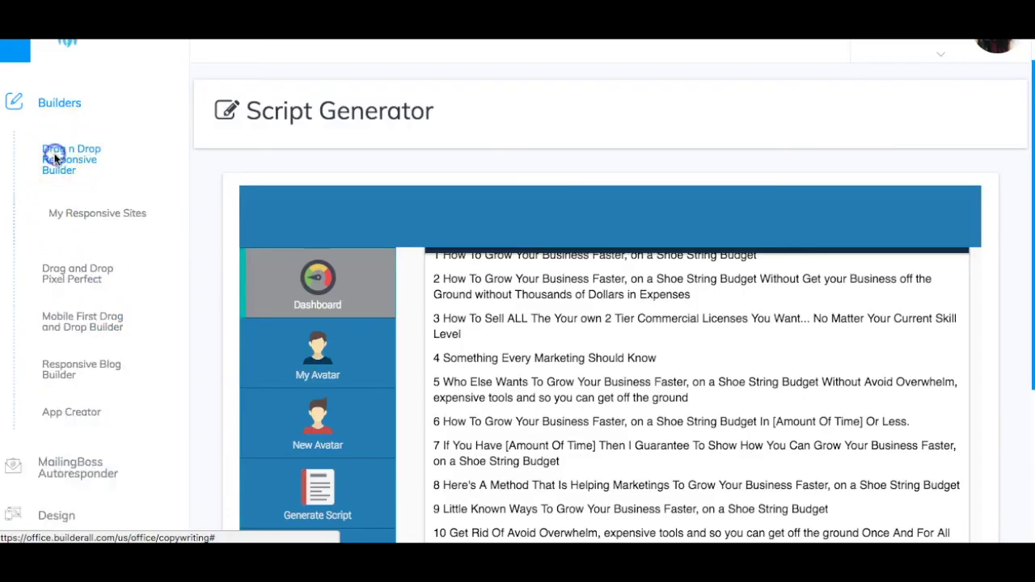
pyautogui.click(98, 217)
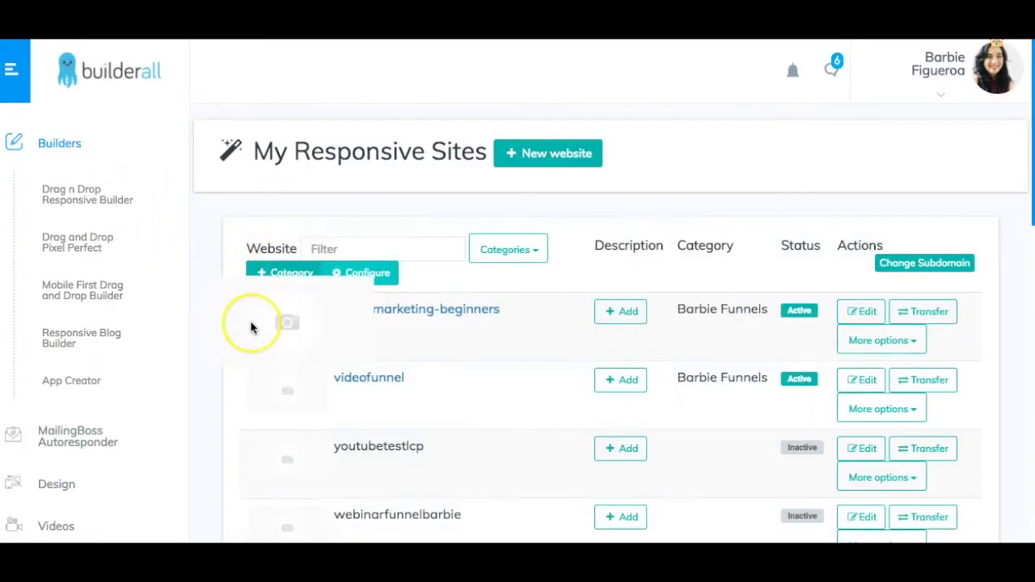
pyautogui.scroll(-1, 250, 322)
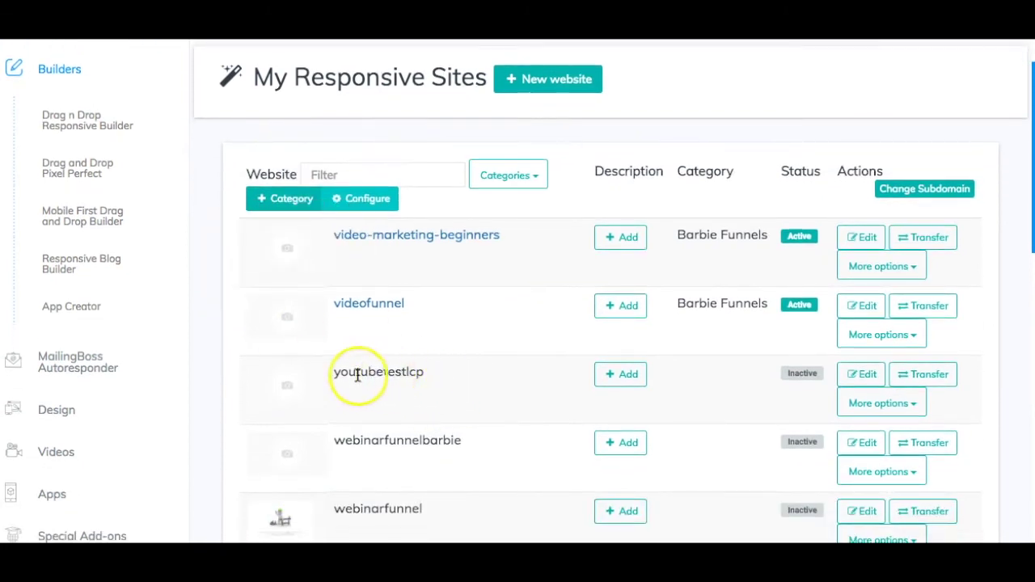
pyautogui.click(867, 404)
pyautogui.click(892, 427)
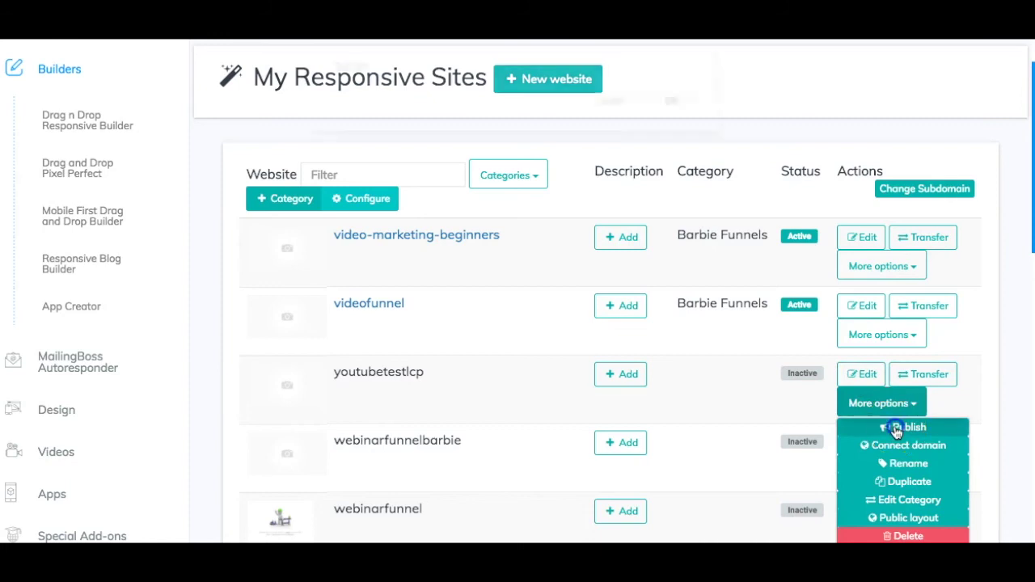
pyautogui.click(669, 114)
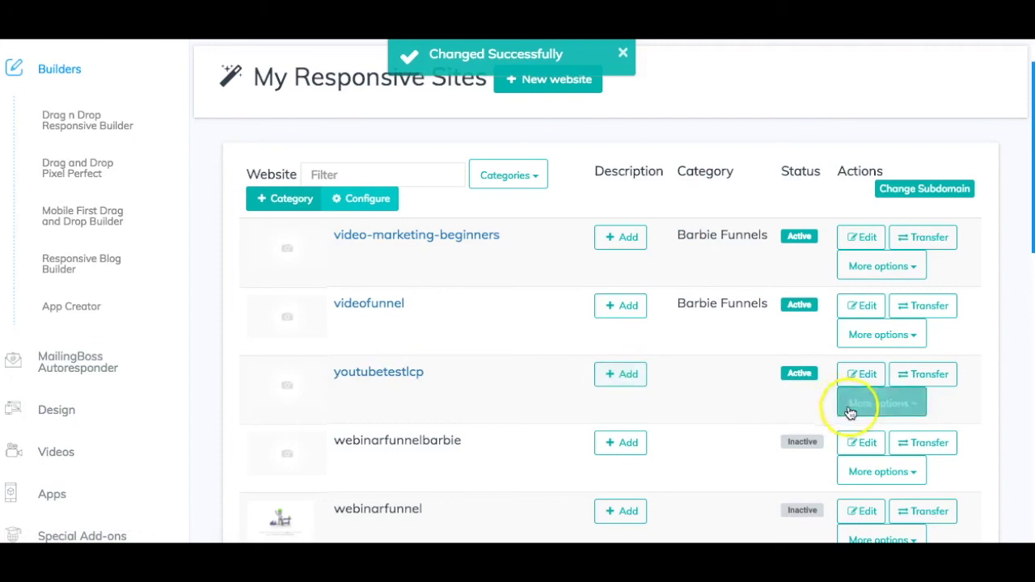
# Assign the youtubetestlcp site to the same funnels category as the video-marketing-beginners site
pyautogui.click(890, 408)
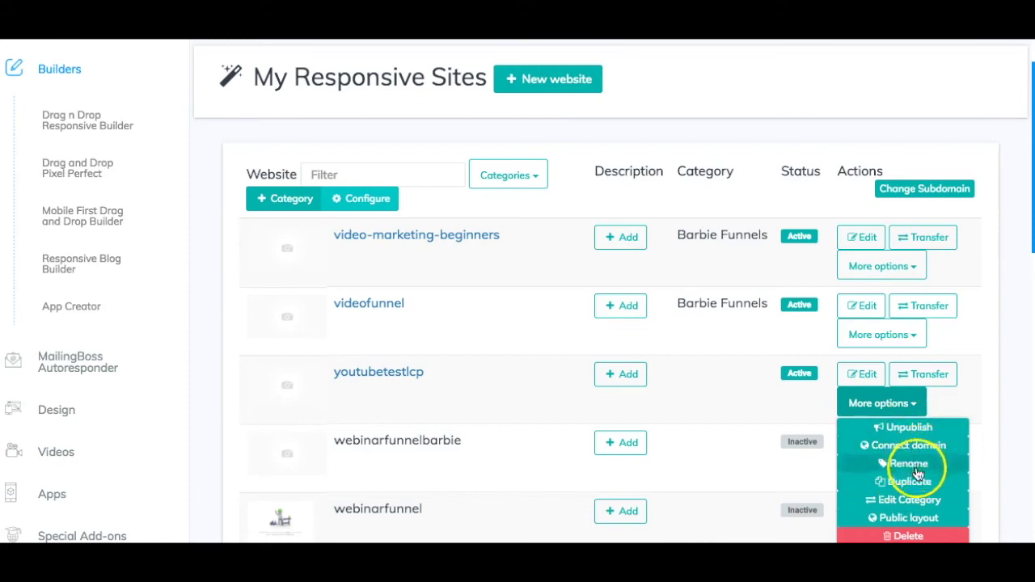
pyautogui.click(922, 500)
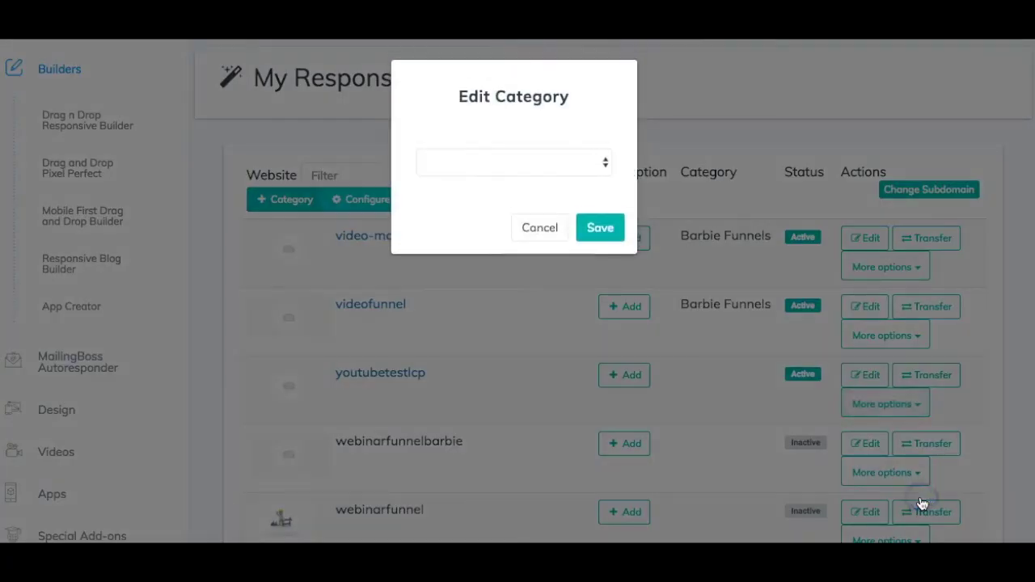
pyautogui.click(495, 162)
pyautogui.click(477, 194)
pyautogui.click(601, 228)
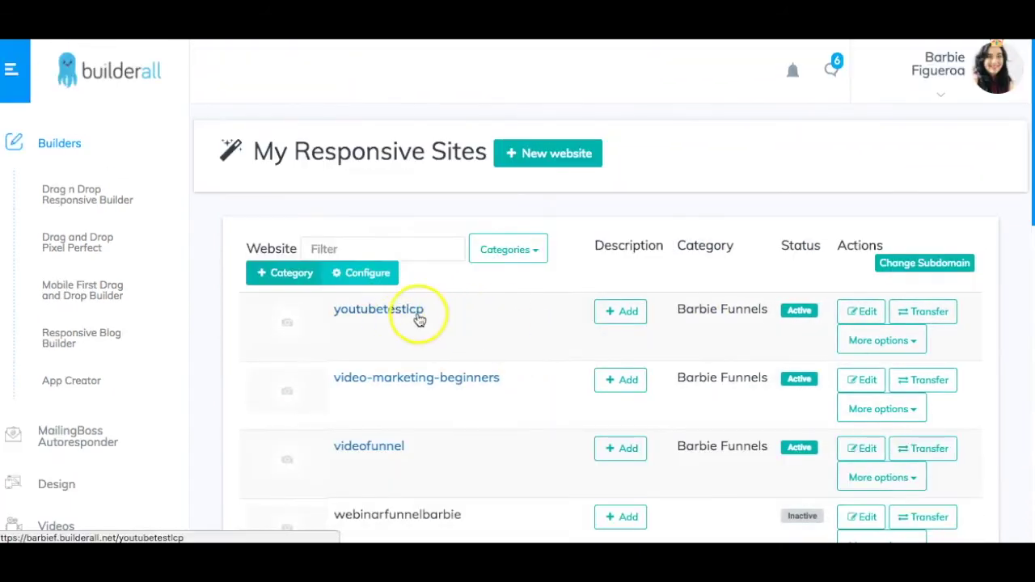
# Open the live youtubetestlcp page and examine its headline, portrait, opt-in form and lower text section
pyautogui.click(400, 315)
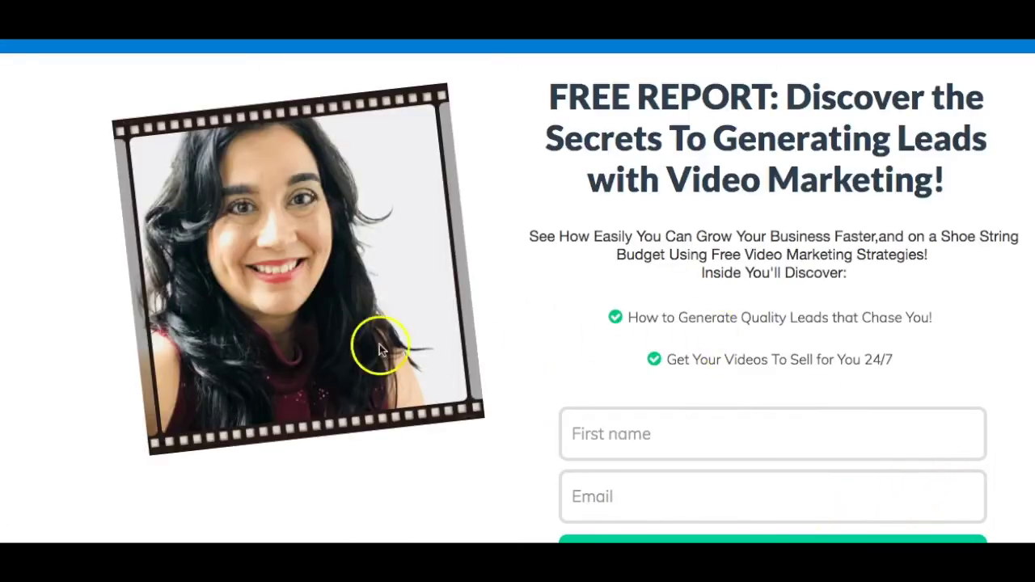
pyautogui.scroll(-3, 325, 343)
pyautogui.scroll(5, 324, 343)
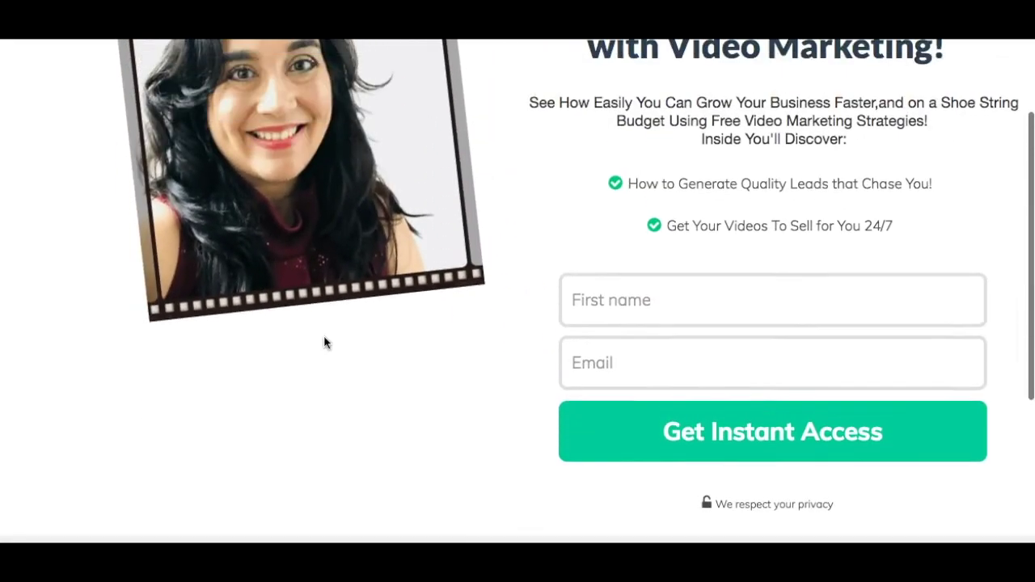
pyautogui.scroll(-6, 324, 343)
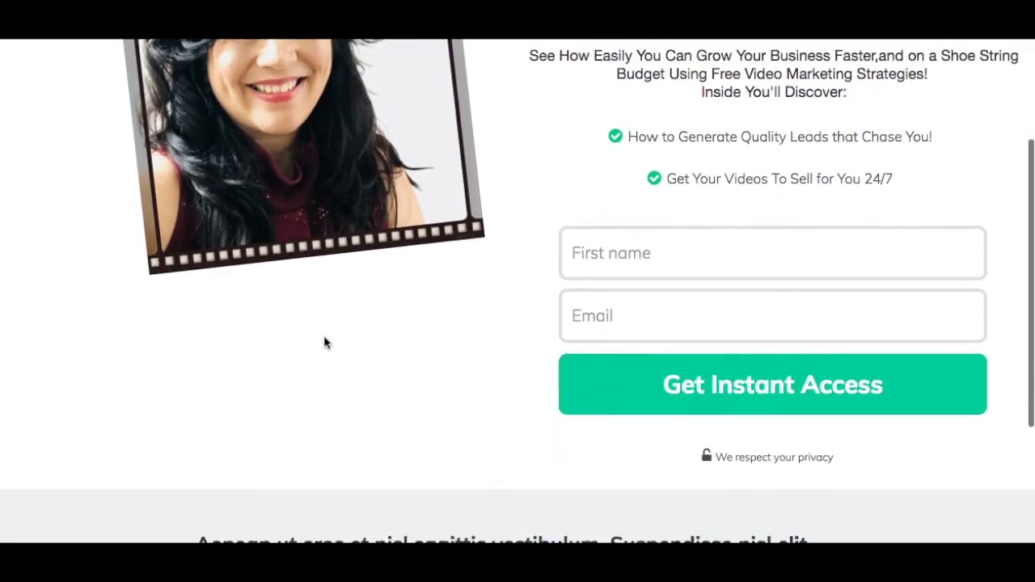
pyautogui.scroll(6, 324, 343)
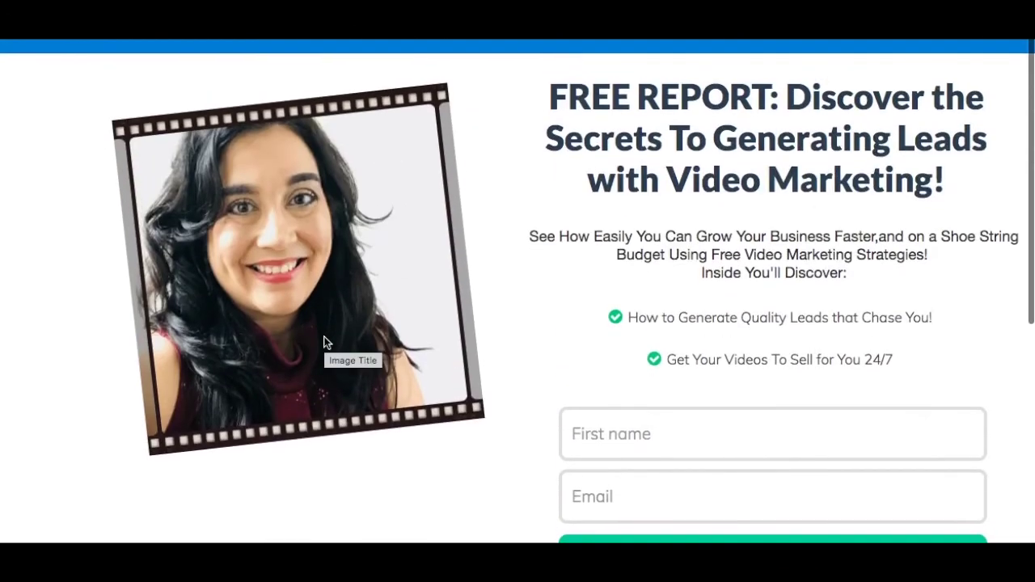
pyautogui.scroll(-1, 324, 343)
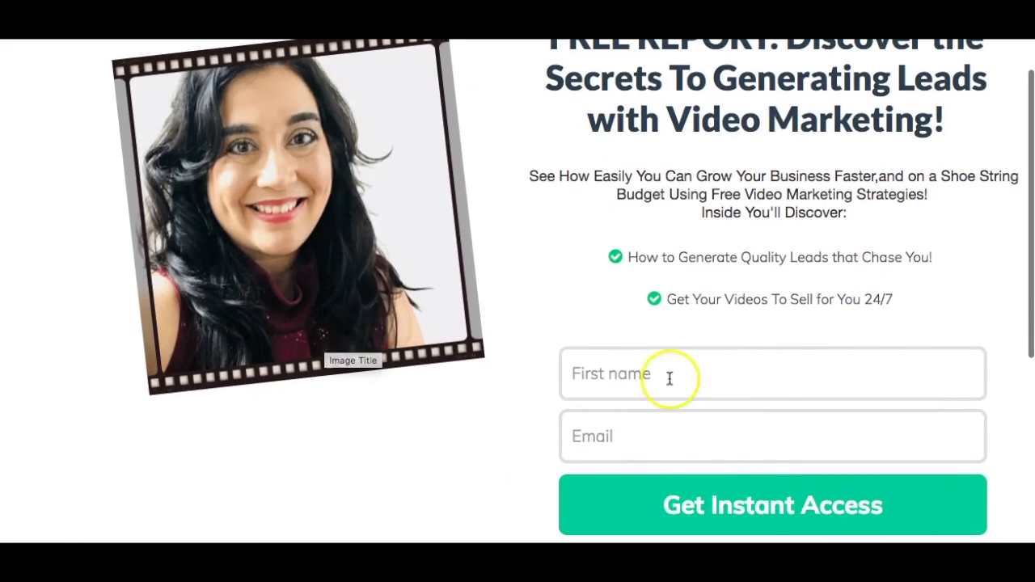
pyautogui.scroll(1, 532, 263)
pyautogui.scroll(-4, 532, 263)
pyautogui.scroll(4, 532, 263)
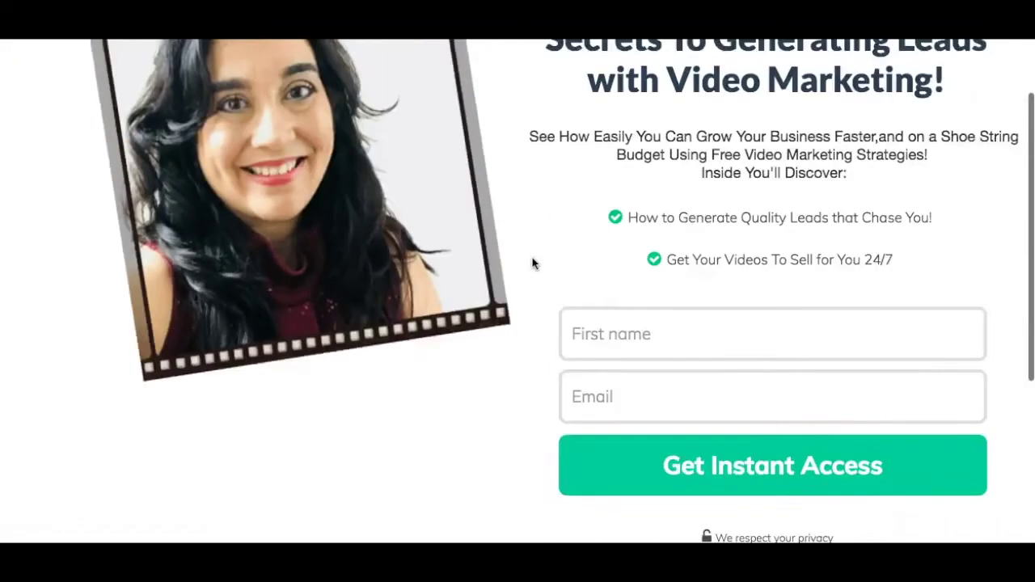
pyautogui.scroll(-5, 532, 263)
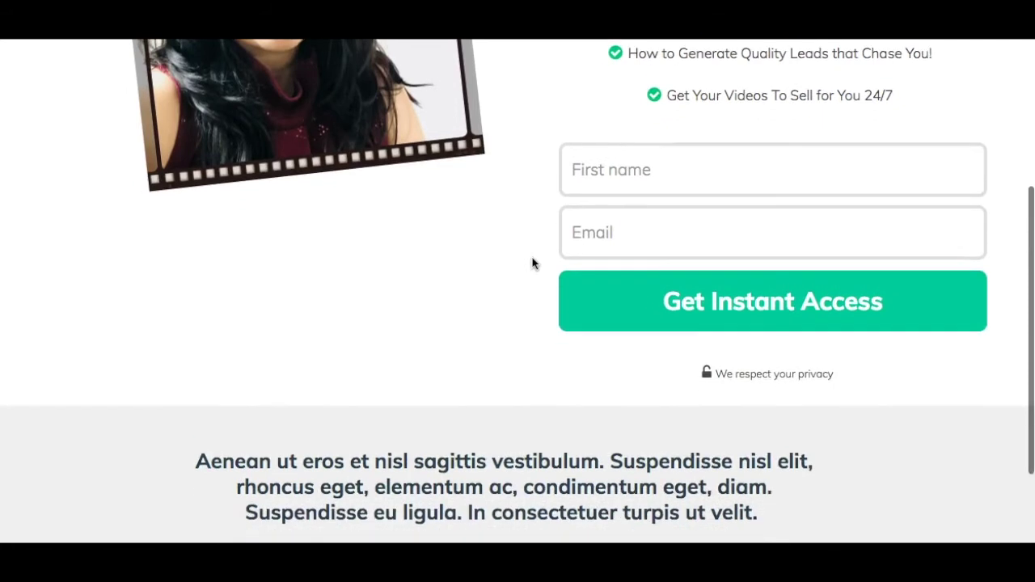
pyautogui.scroll(5, 532, 262)
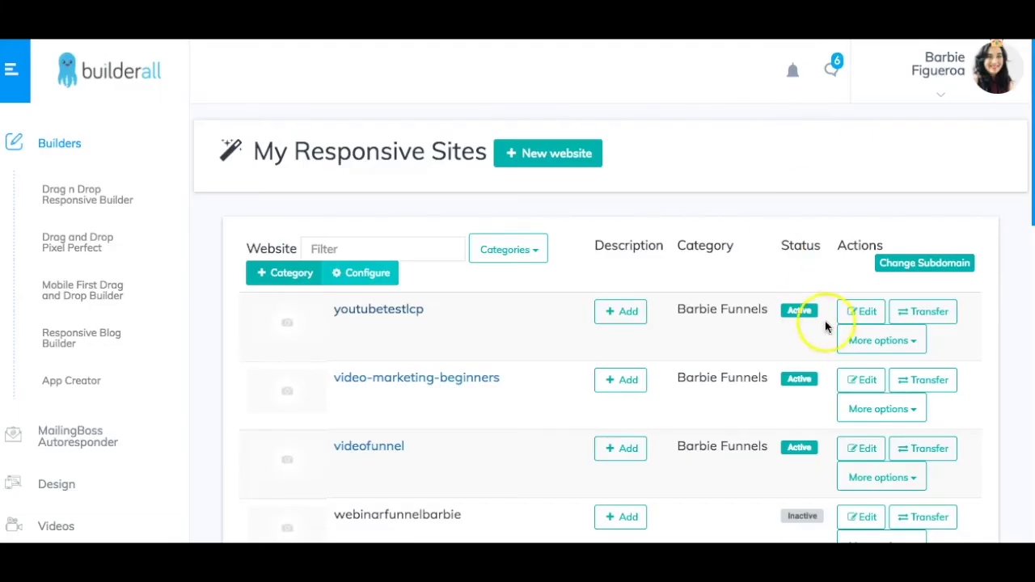
# Reopen the youtubetestlcp site for editing from the responsive sites list
pyautogui.click(866, 313)
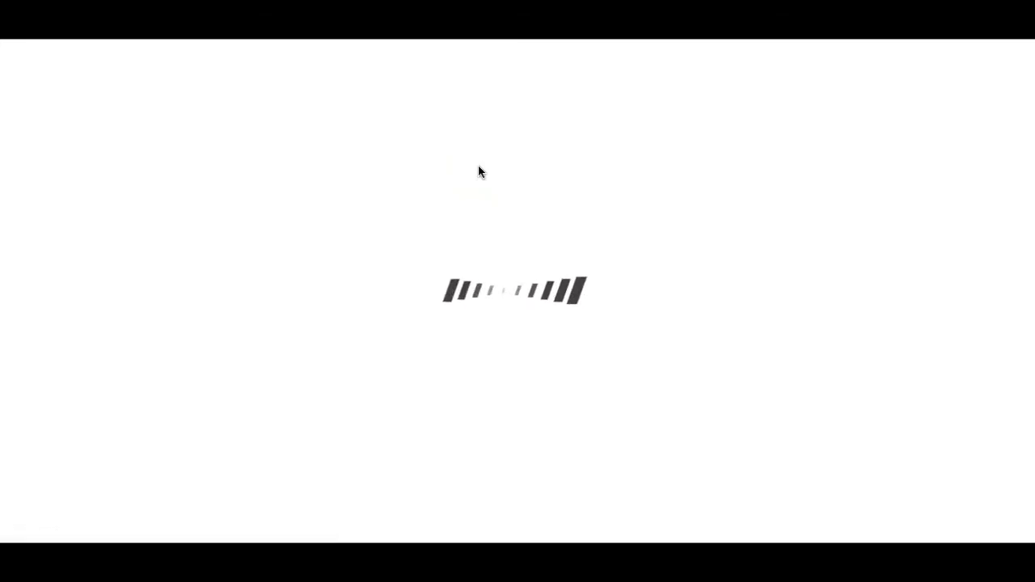
pyautogui.click(556, 137)
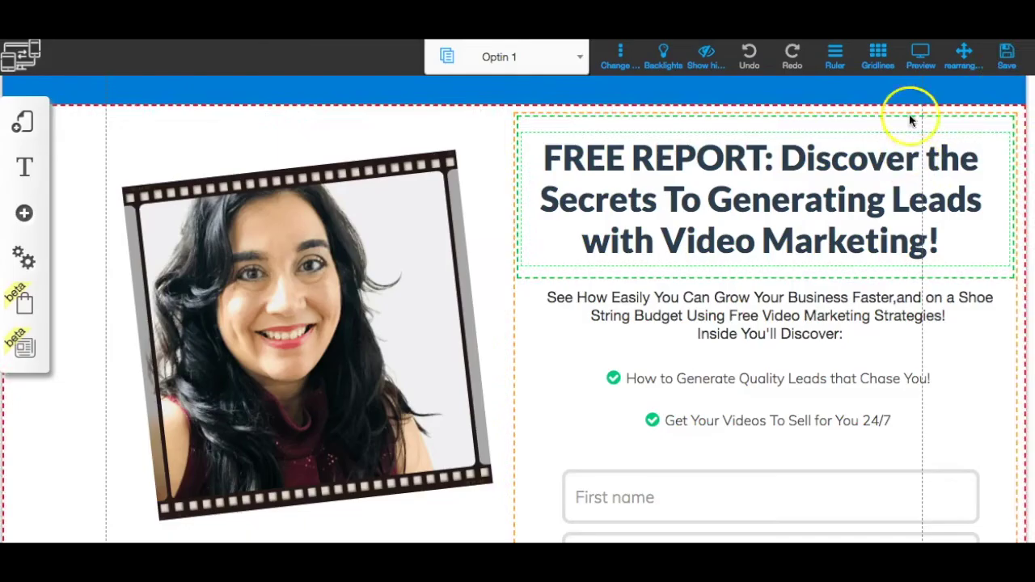
# Change the top header row's full background color to the light blue favorite and save that color to the favorites
pyautogui.moveTo(1003, 86)
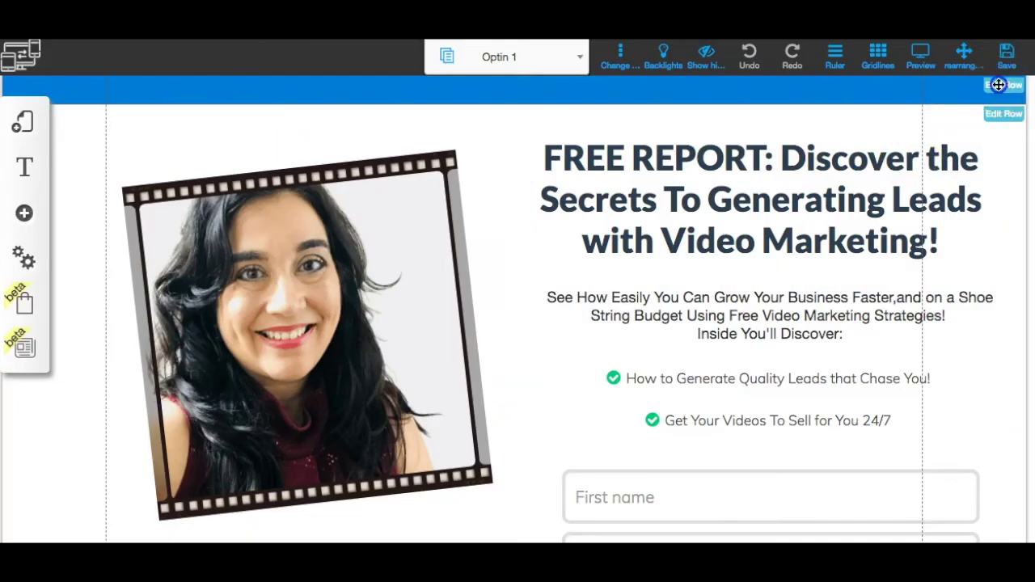
pyautogui.moveTo(999, 85); pyautogui.dragTo(1001, 89)
pyautogui.click(1001, 88)
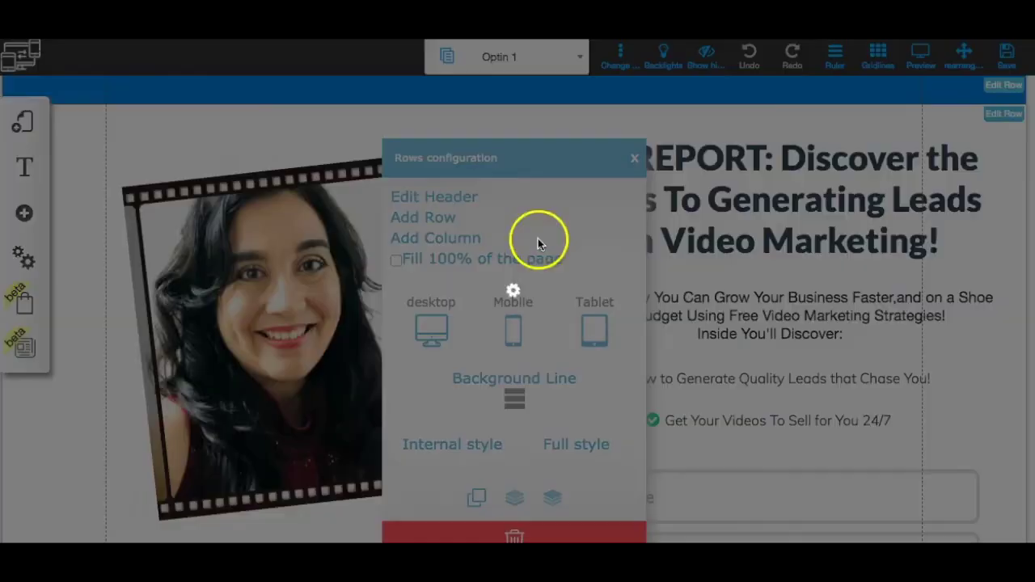
pyautogui.click(522, 402)
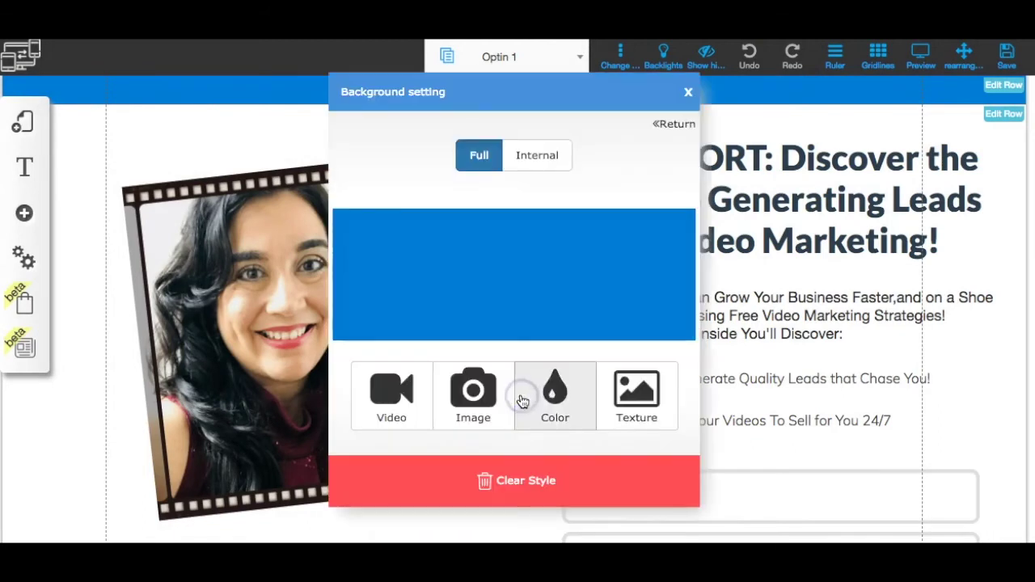
pyautogui.click(542, 396)
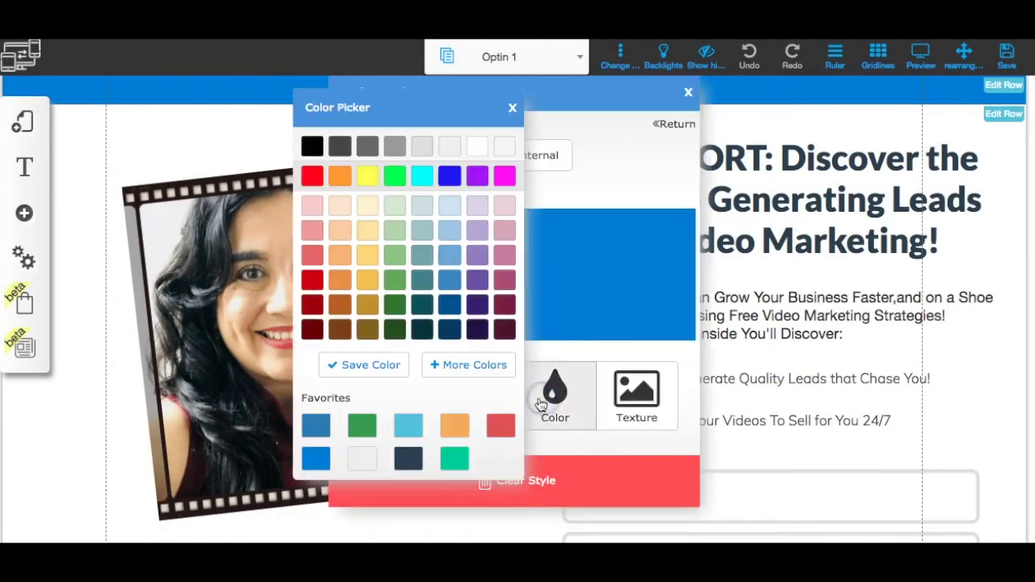
pyautogui.click(409, 426)
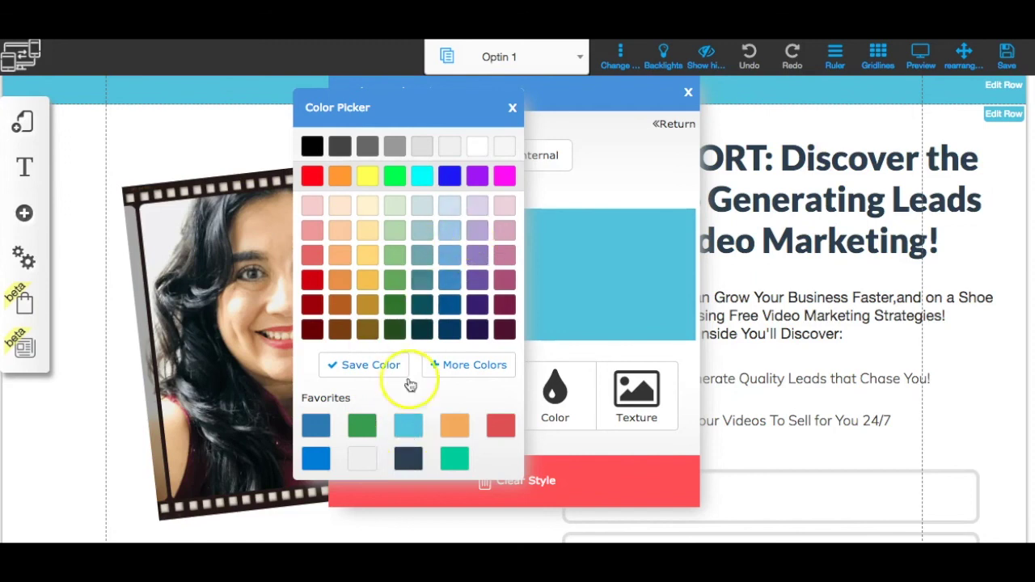
pyautogui.click(367, 365)
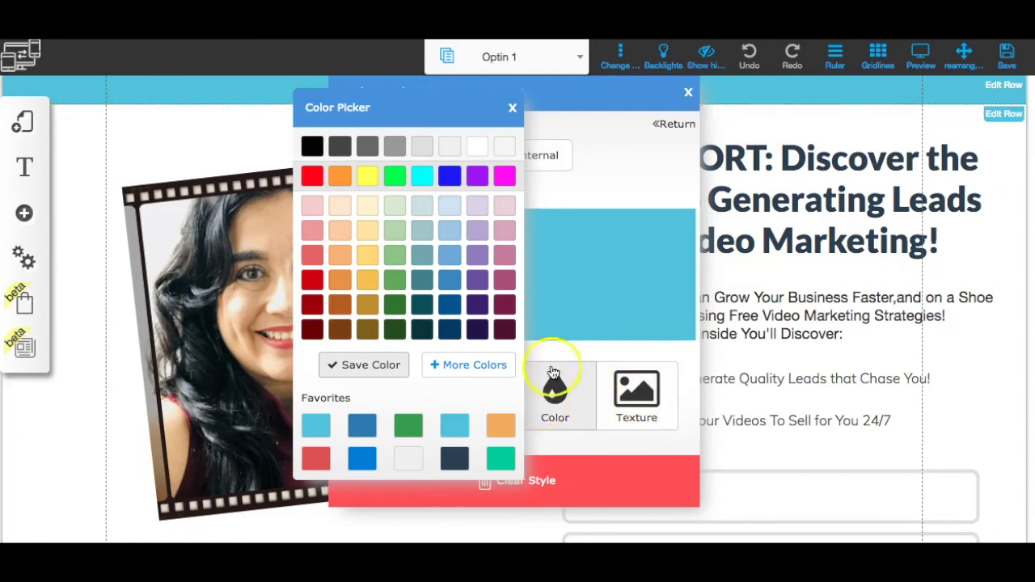
pyautogui.click(511, 107)
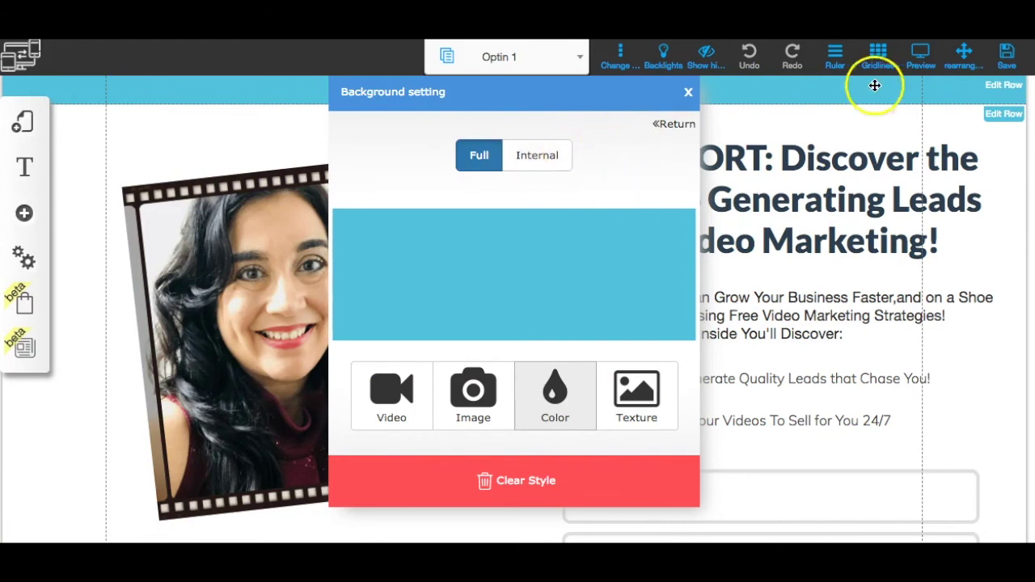
# Save the site changes with the Tripwire Funnel layout included
pyautogui.click(1007, 55)
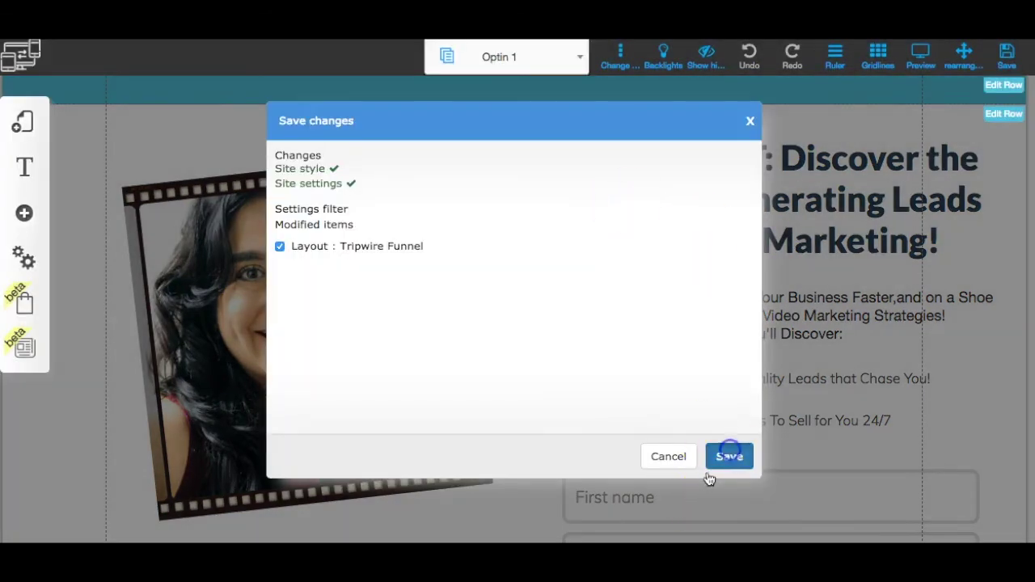
pyautogui.click(728, 457)
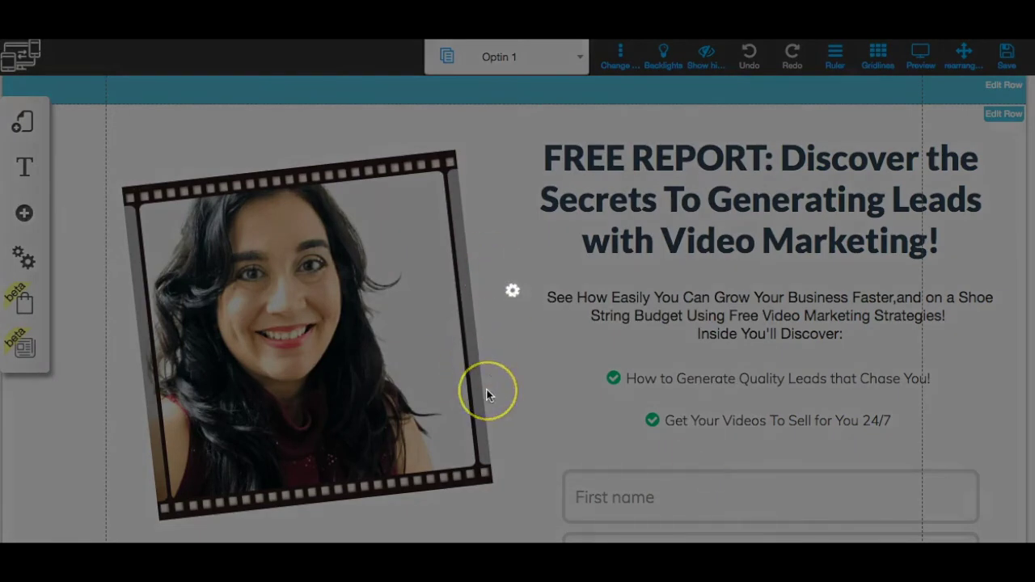
pyautogui.click(621, 246)
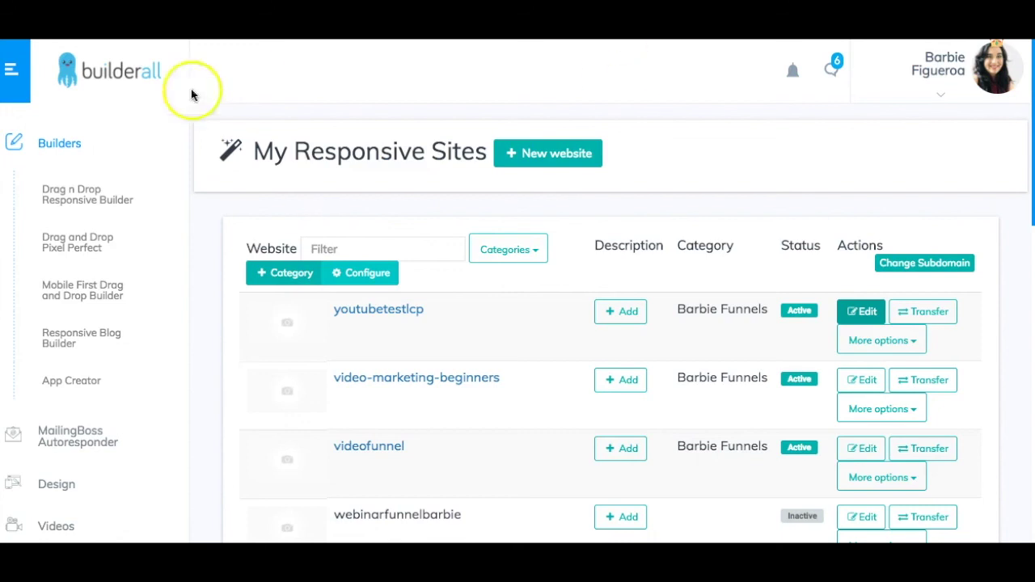
# Open the live youtubetestlcp page from the sites list and examine it from the header bar down to the footer
pyautogui.click(123, 52)
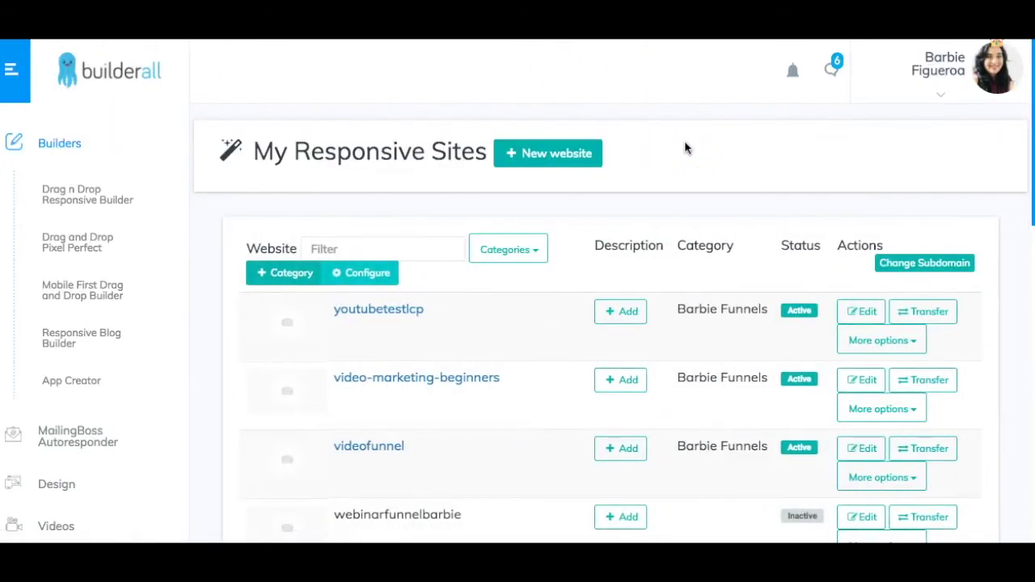
pyautogui.click(383, 315)
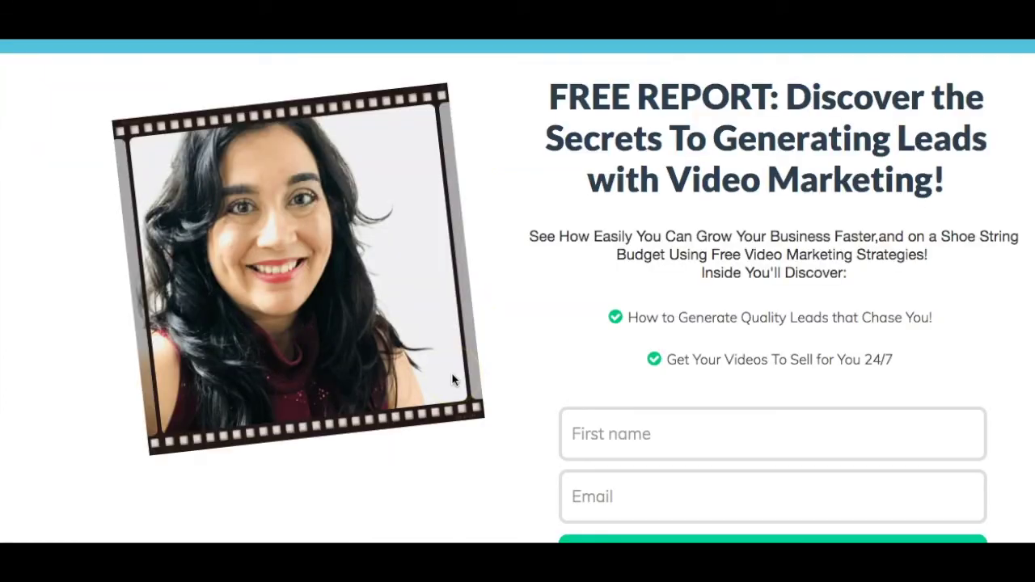
pyautogui.scroll(-1, 441, 416)
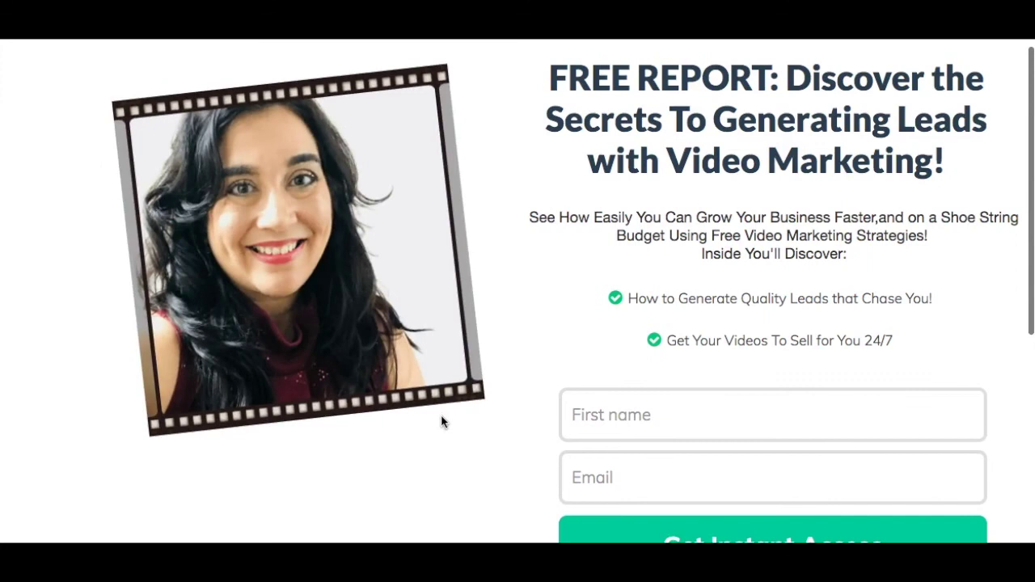
pyautogui.scroll(-5, 441, 416)
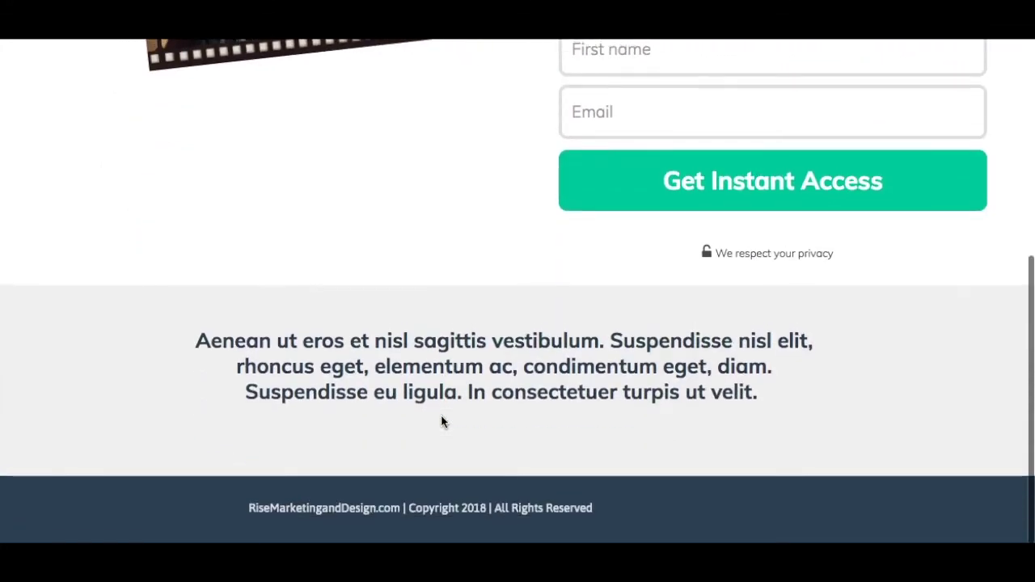
pyautogui.press('super+r')
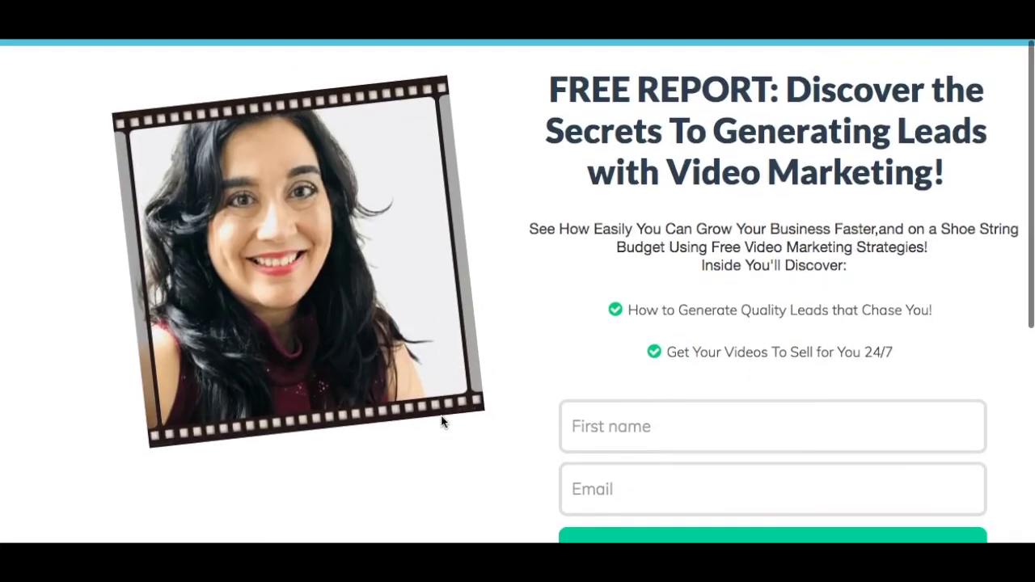